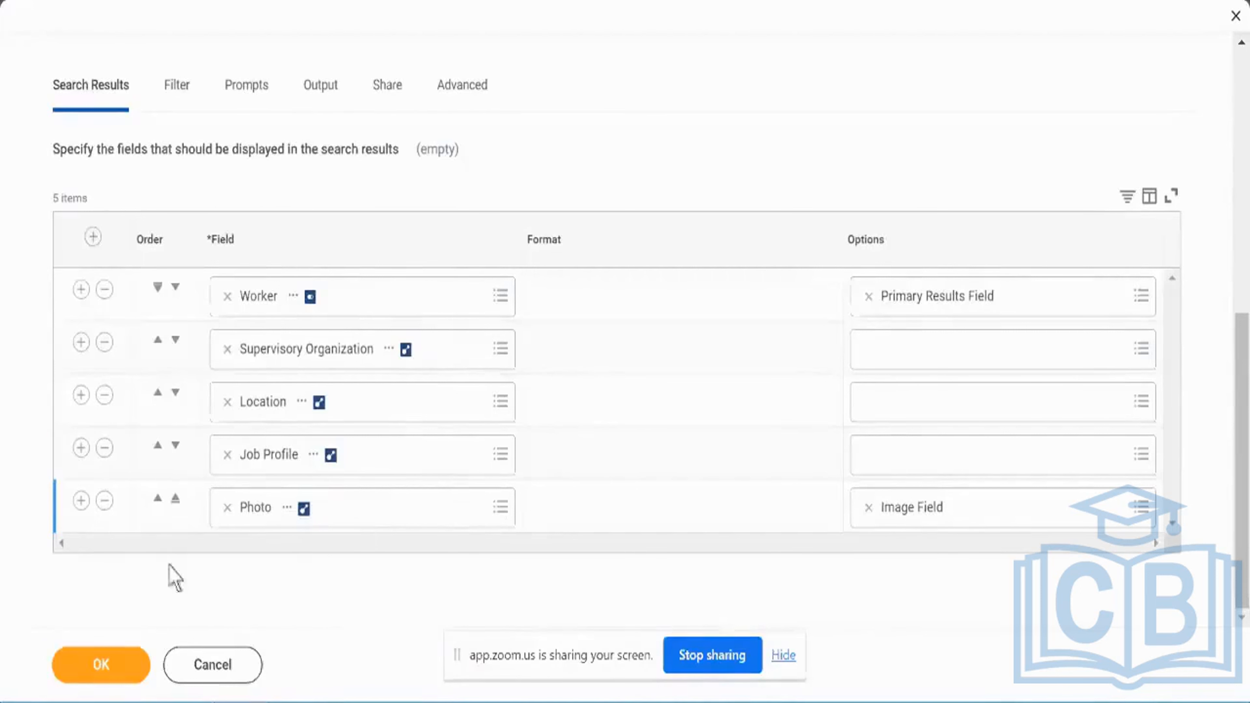
Add a new row below Photo in the search results fields and search its field for "manager"
left_click(81, 500)
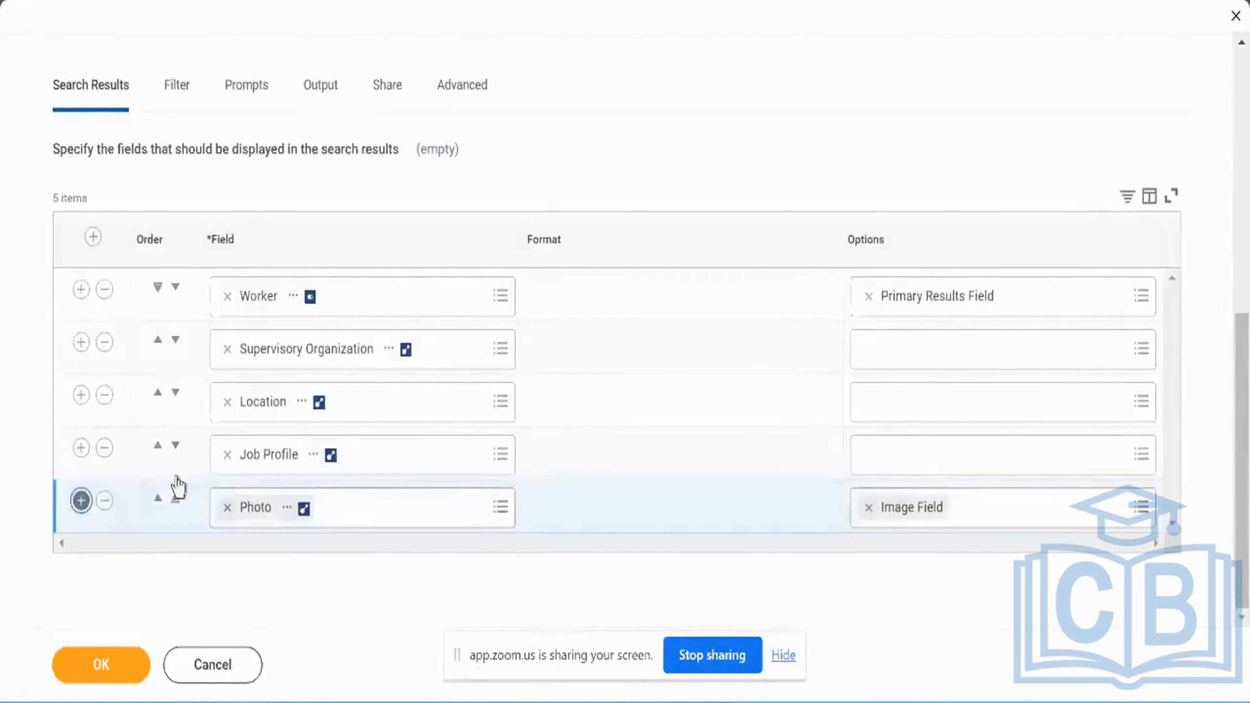
left_click(357, 558)
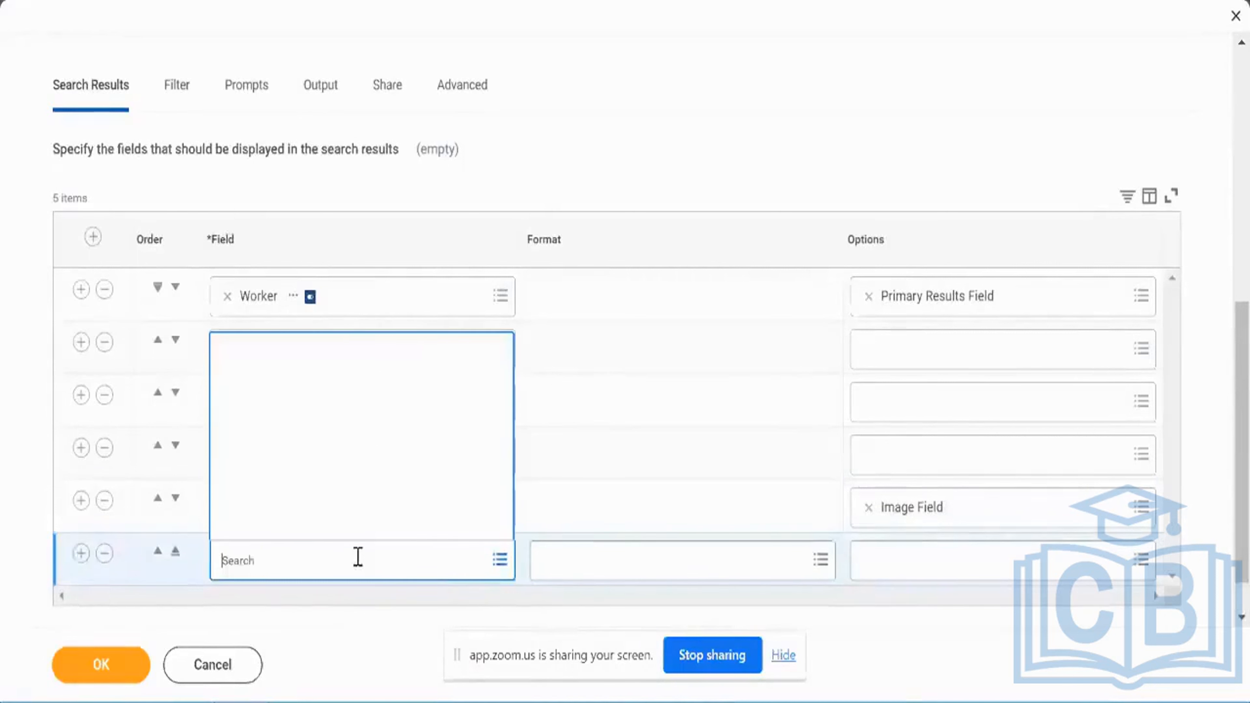
type("manager")
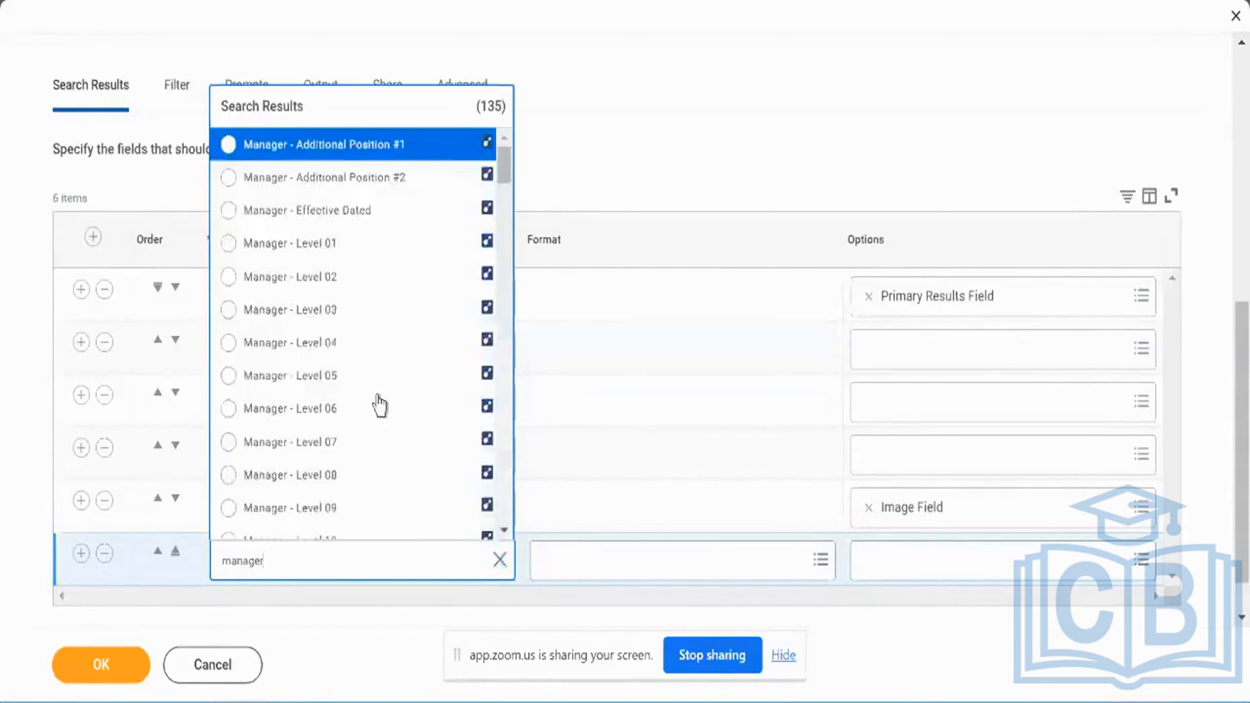
Look through the matching manager fields to find the one that returns a worker's immediate manager
scroll(378, 403, "down", 5)
scroll(378, 403, "down", 3)
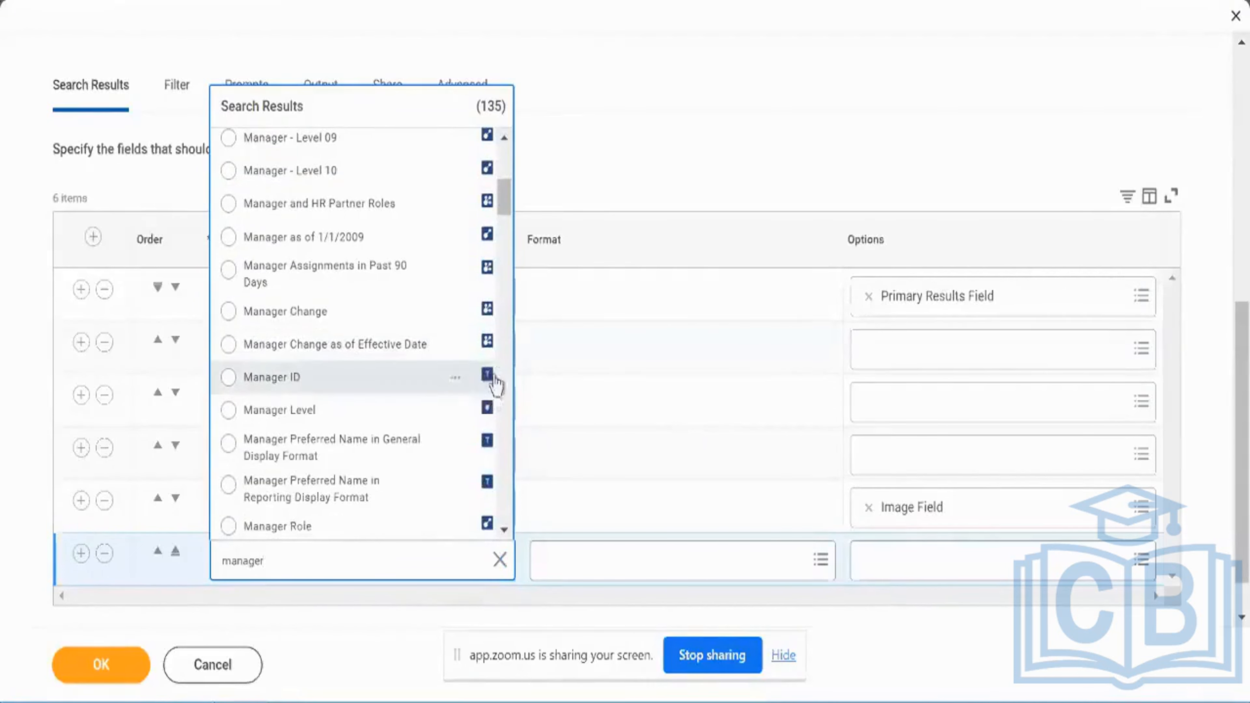
scroll(372, 412, "down", 3)
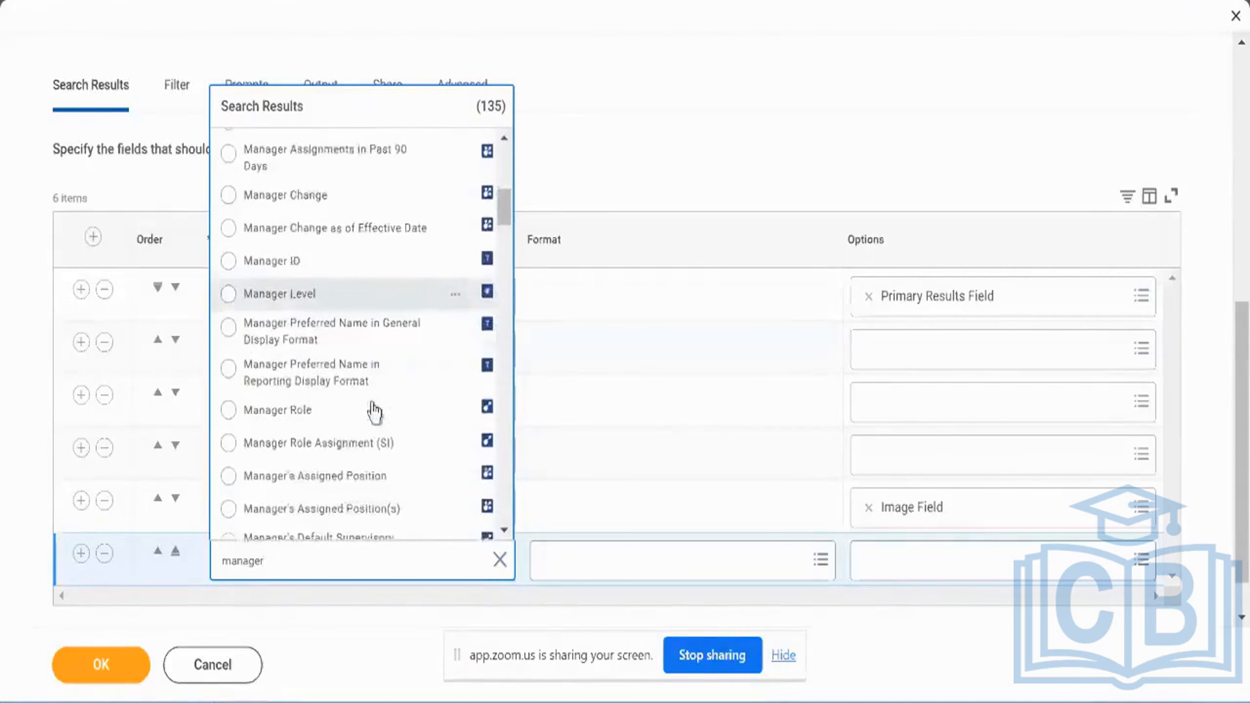
scroll(377, 414, "down", 5)
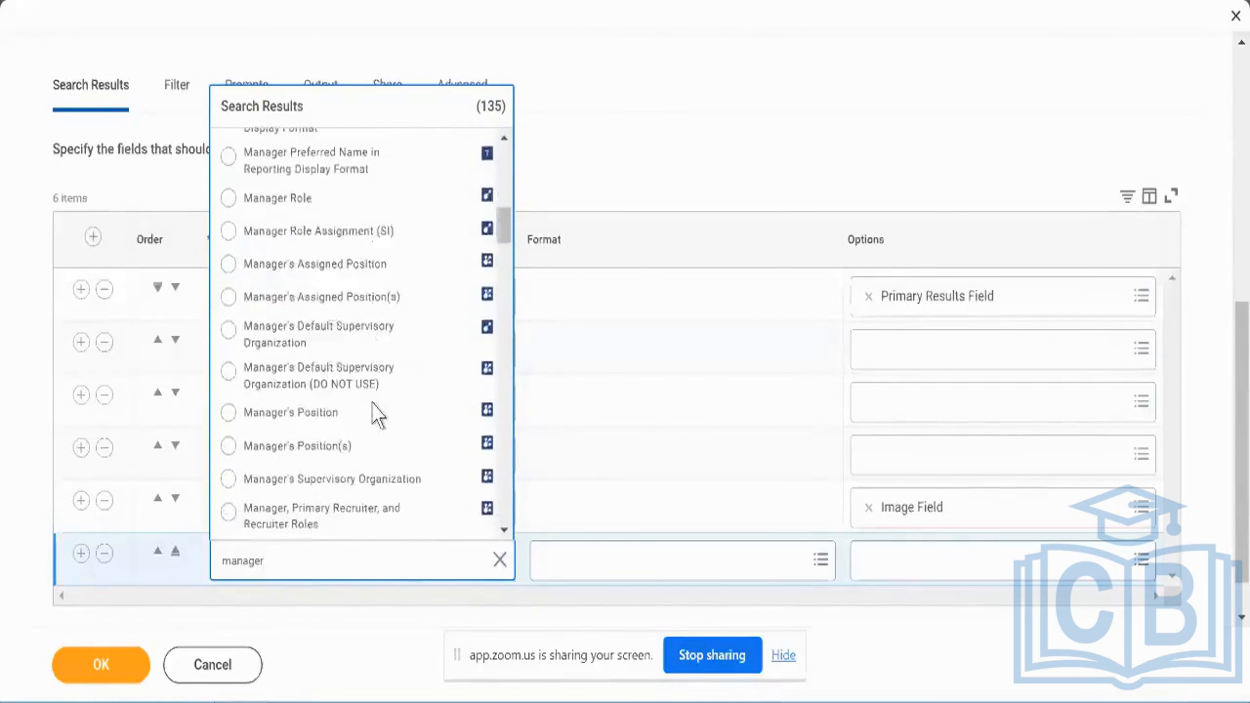
scroll(376, 414, "down", 8)
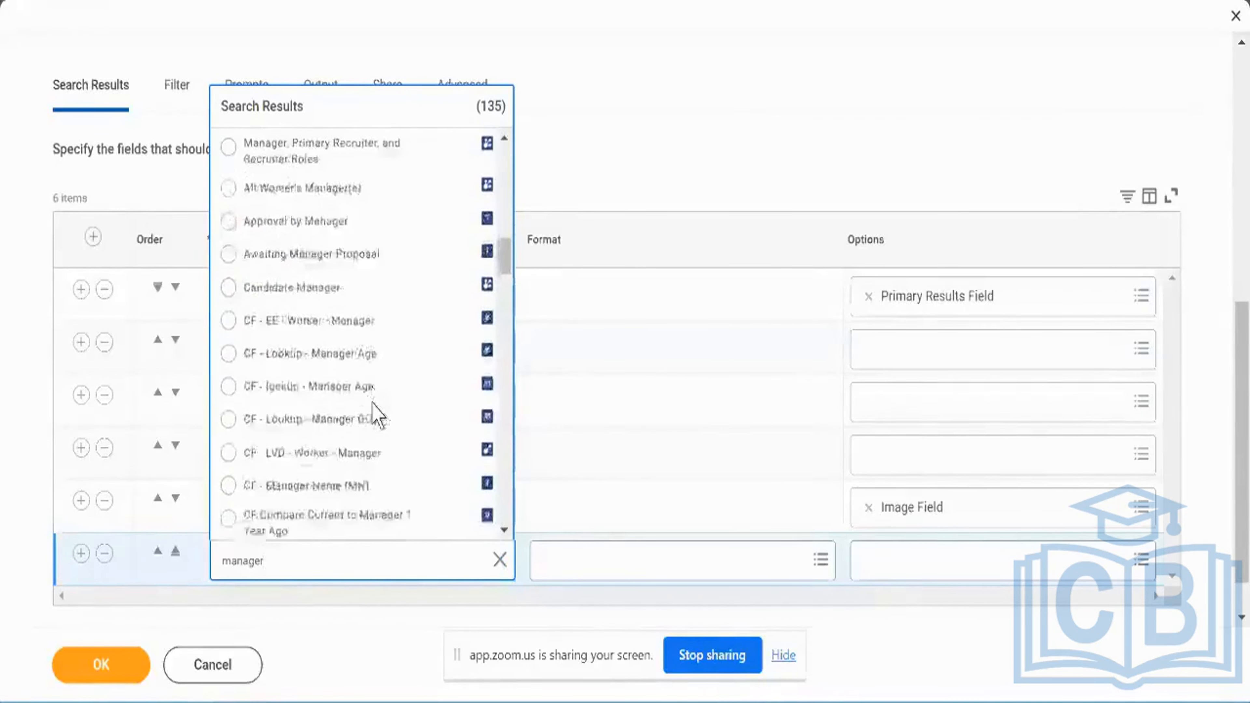
scroll(372, 404, "down", 15)
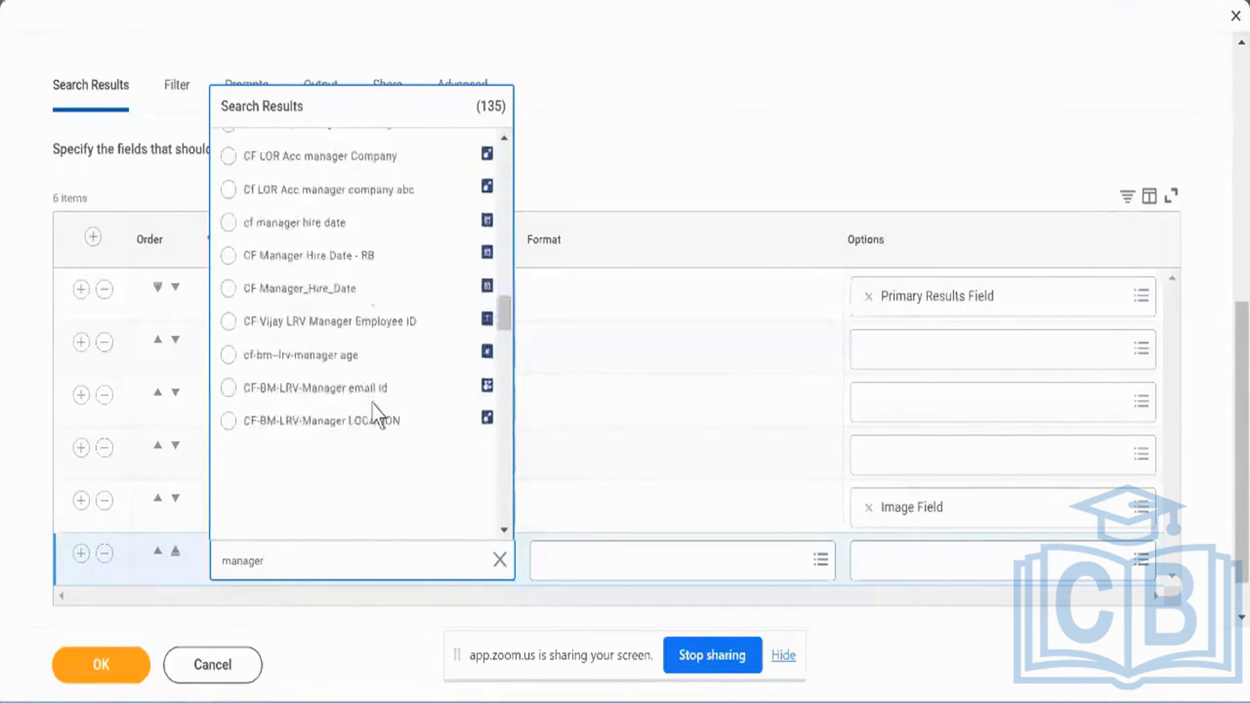
scroll(372, 404, "down", 4)
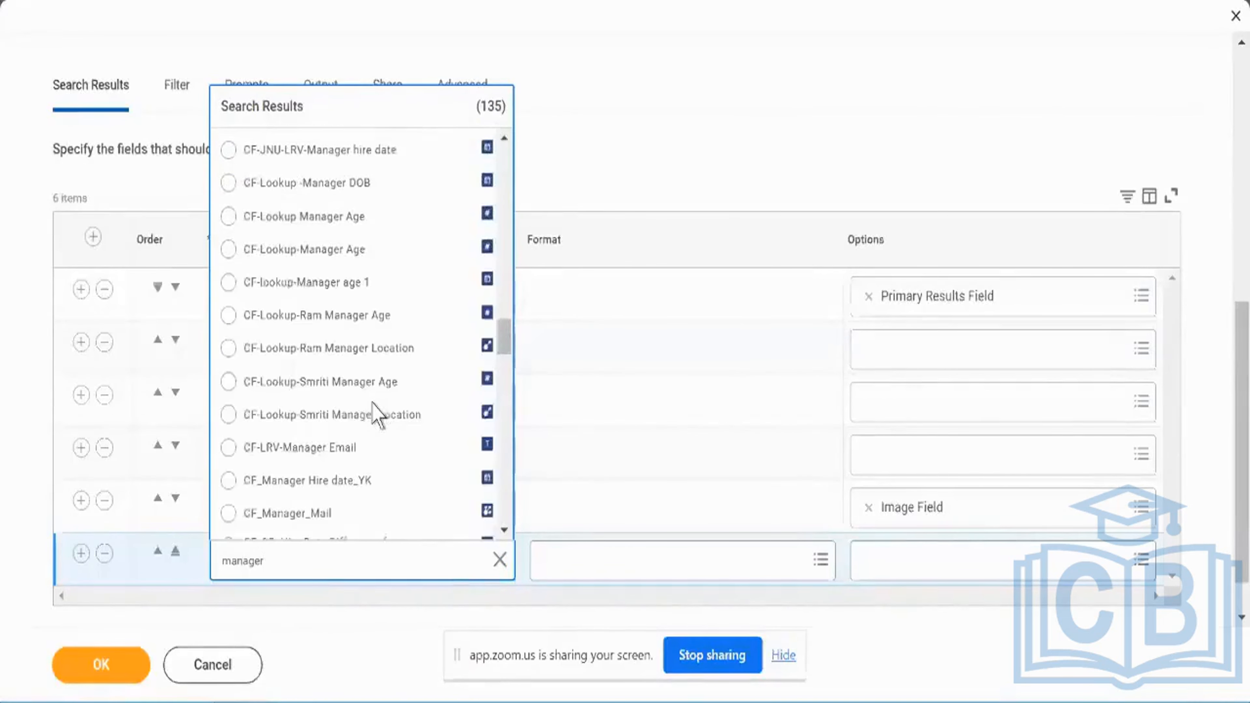
scroll(379, 355, "down", 10)
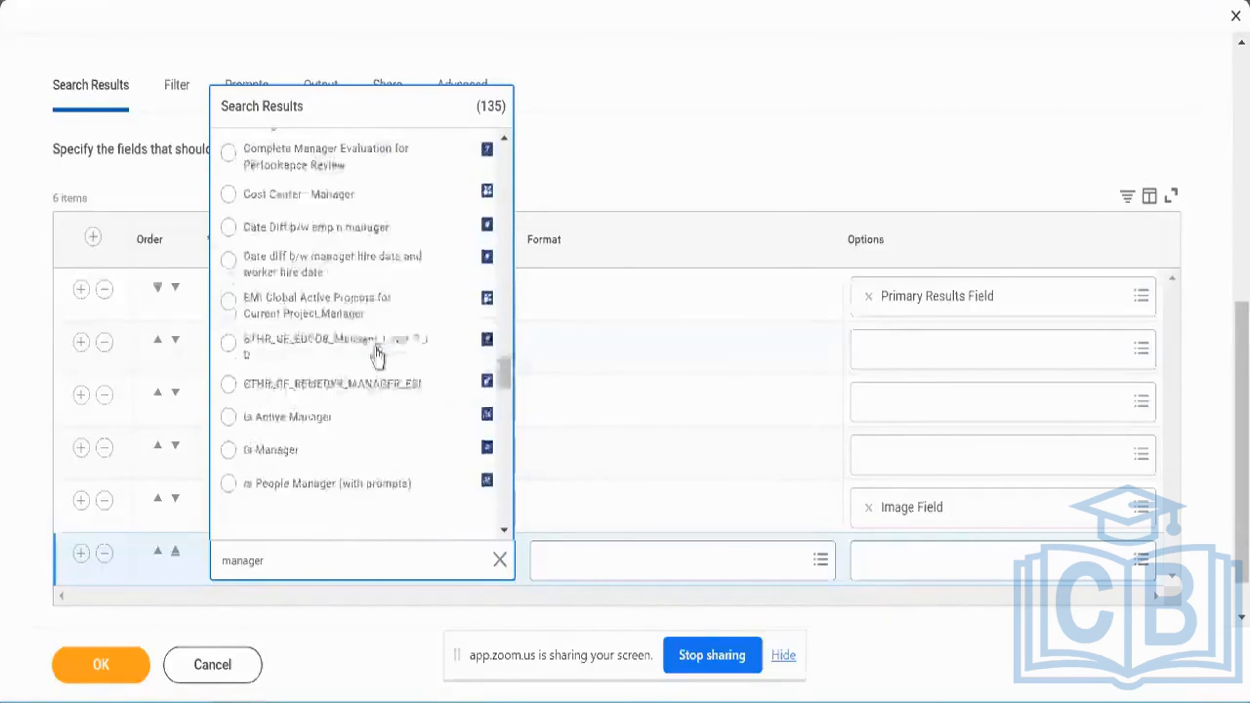
scroll(376, 349, "down", 6)
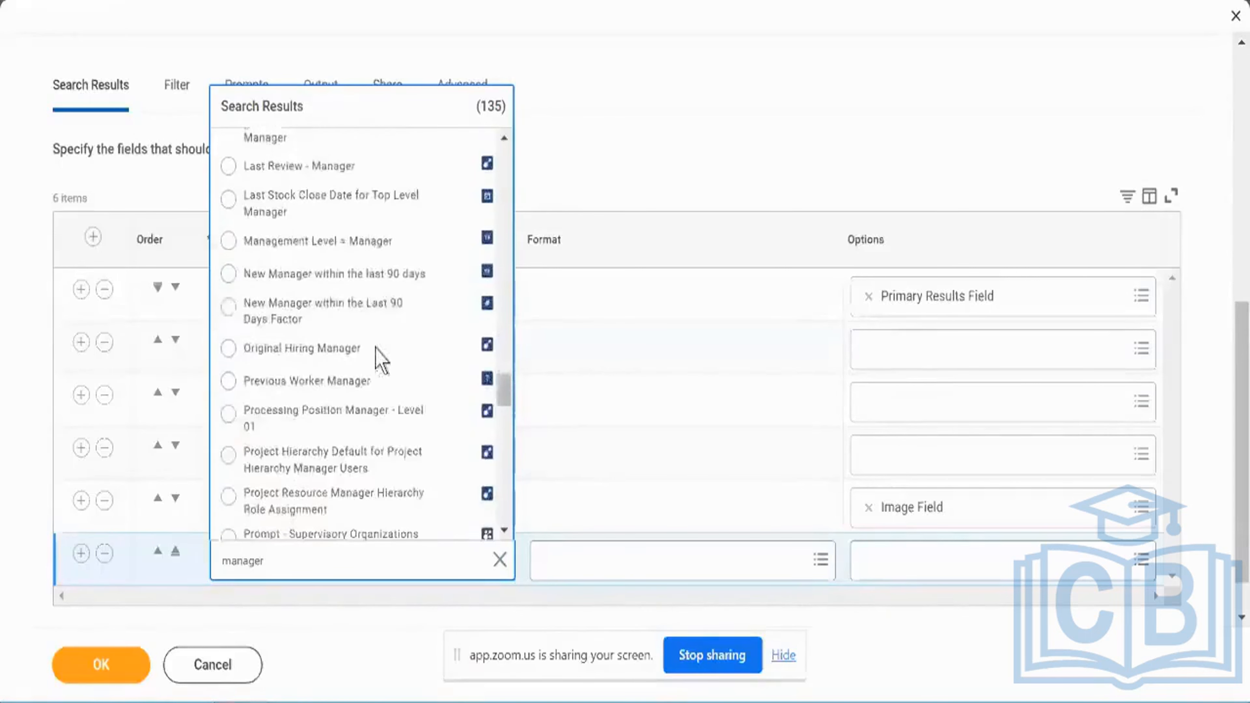
scroll(375, 348, "up", 7)
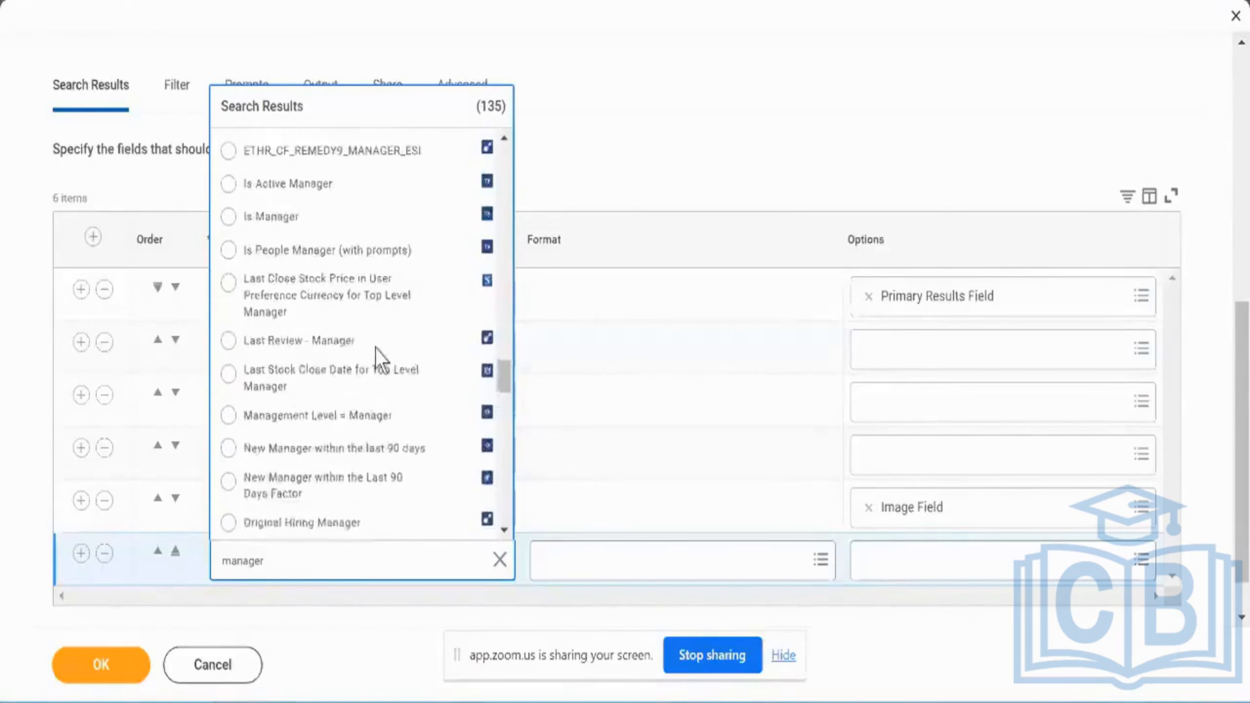
scroll(379, 359, "up", 15)
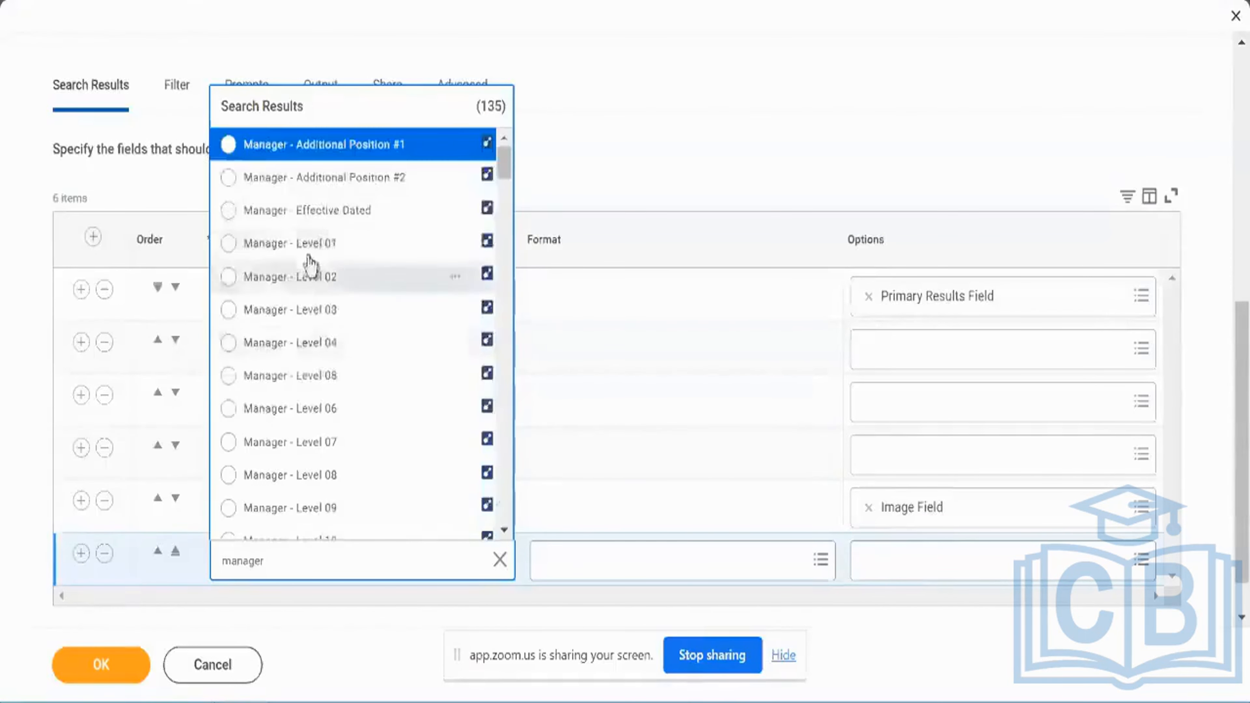
Check the details of Manager - Level 01 and select it as the field of the new row
mouse_move(355, 247)
left_click(457, 244)
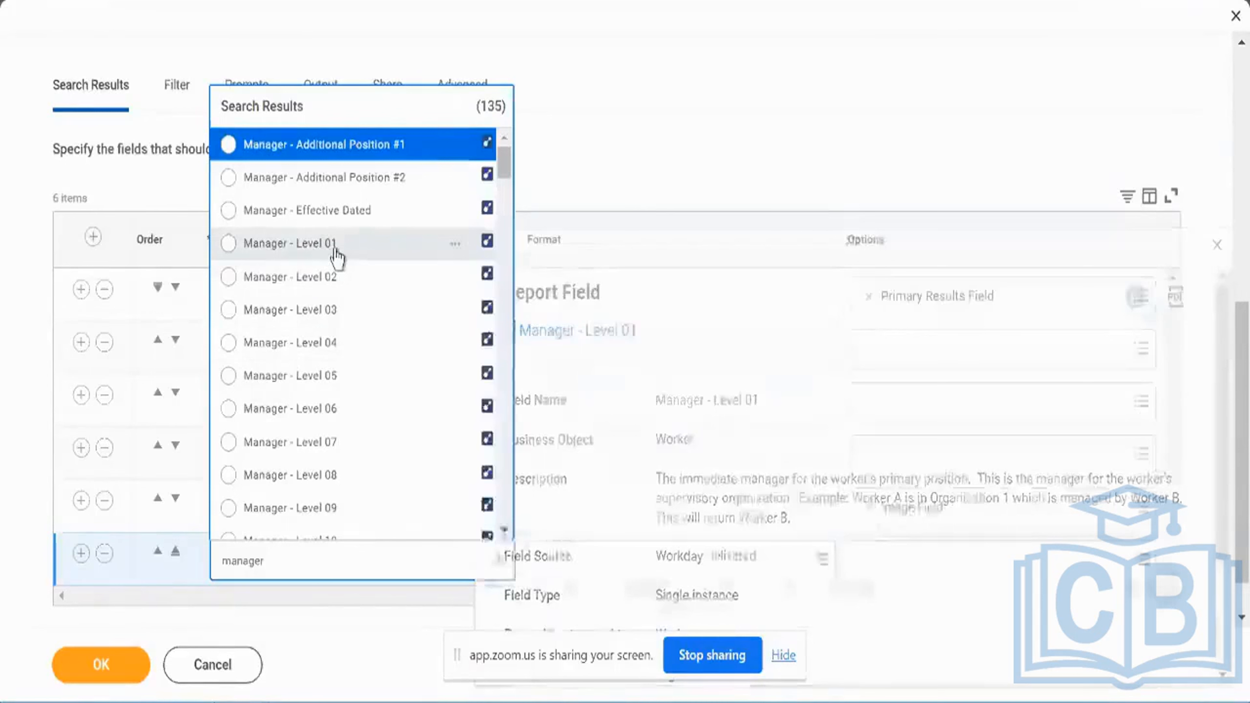
left_click(337, 244)
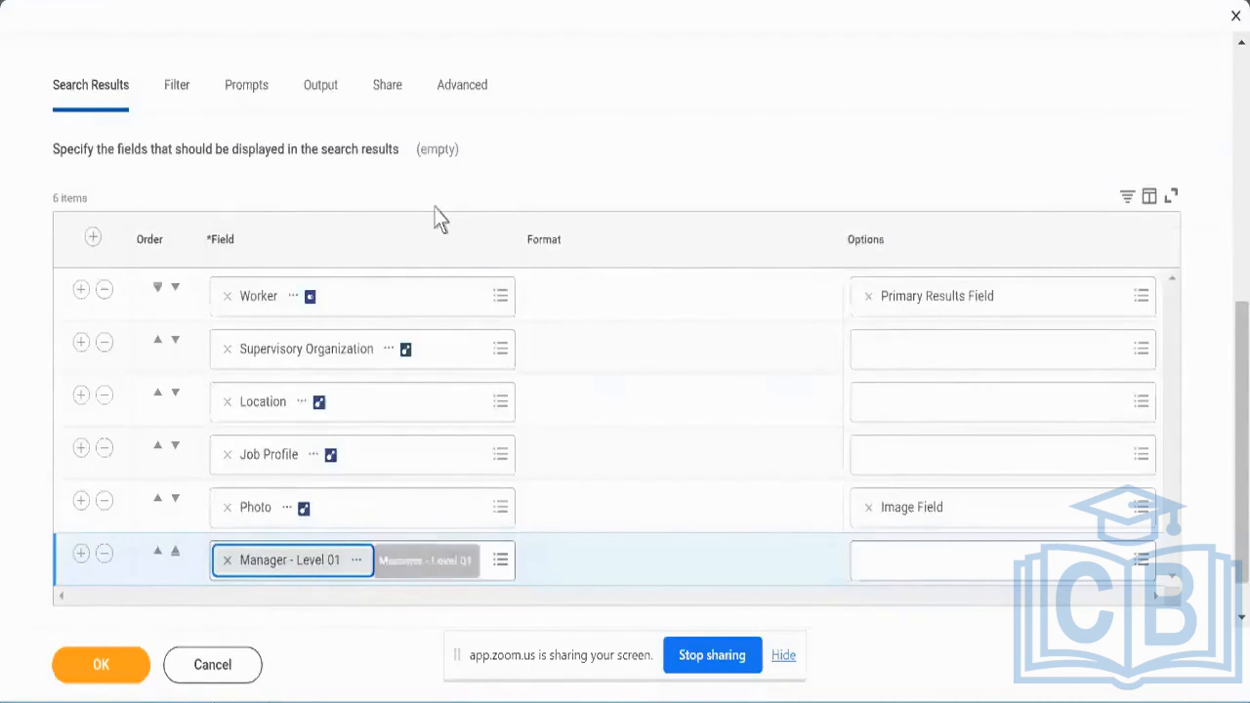
Review the copied report's general settings and the valid options offered for the Manager - Level 01 row, leaving them unselected
scroll(438, 218, "up", 10)
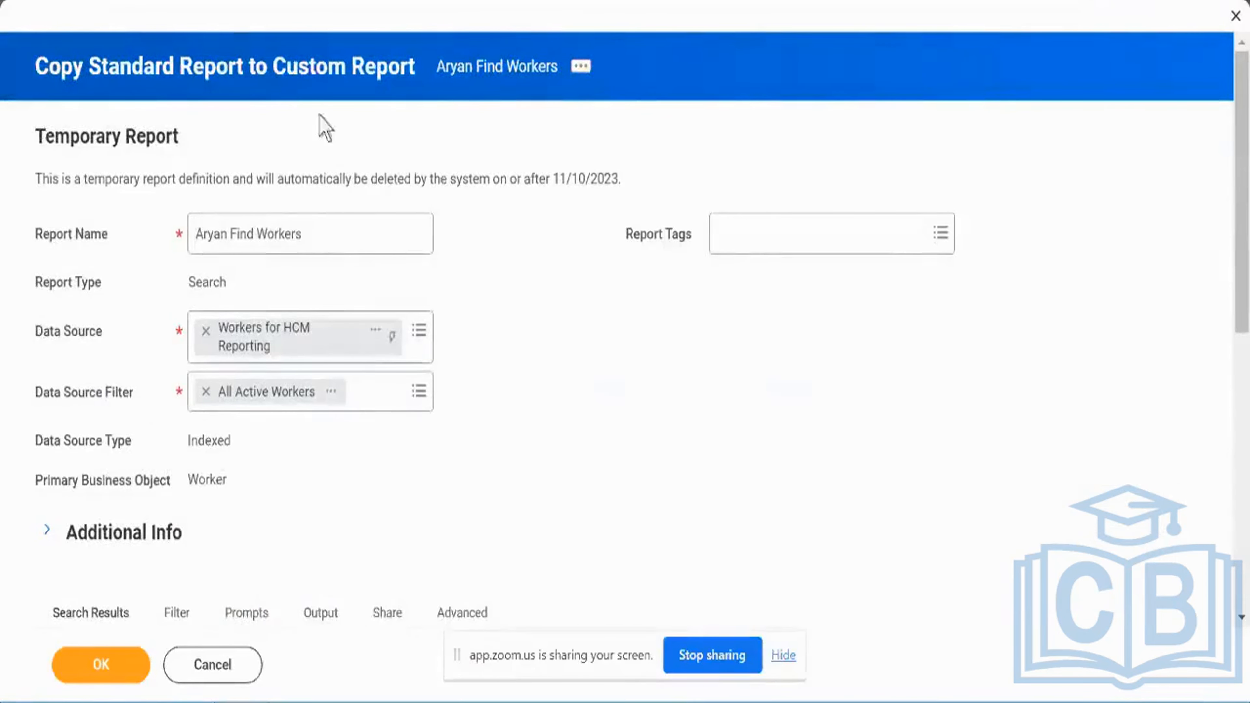
triple_click(216, 62)
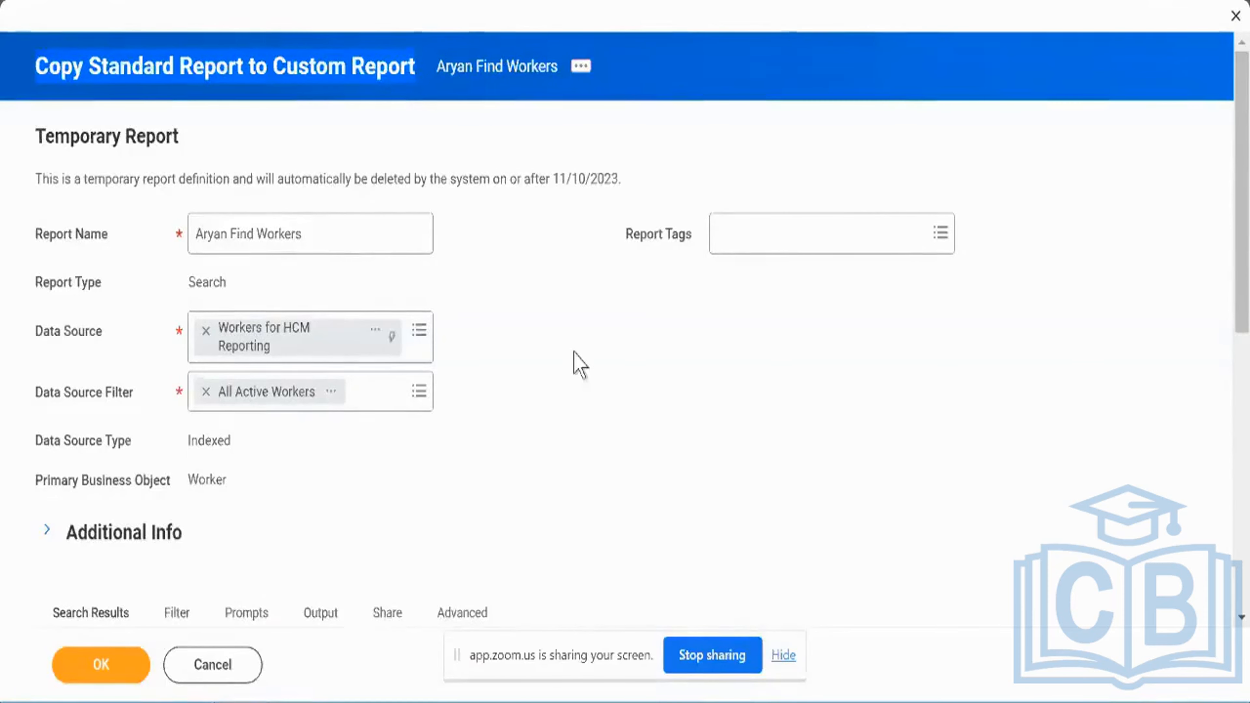
scroll(580, 365, "down", 5)
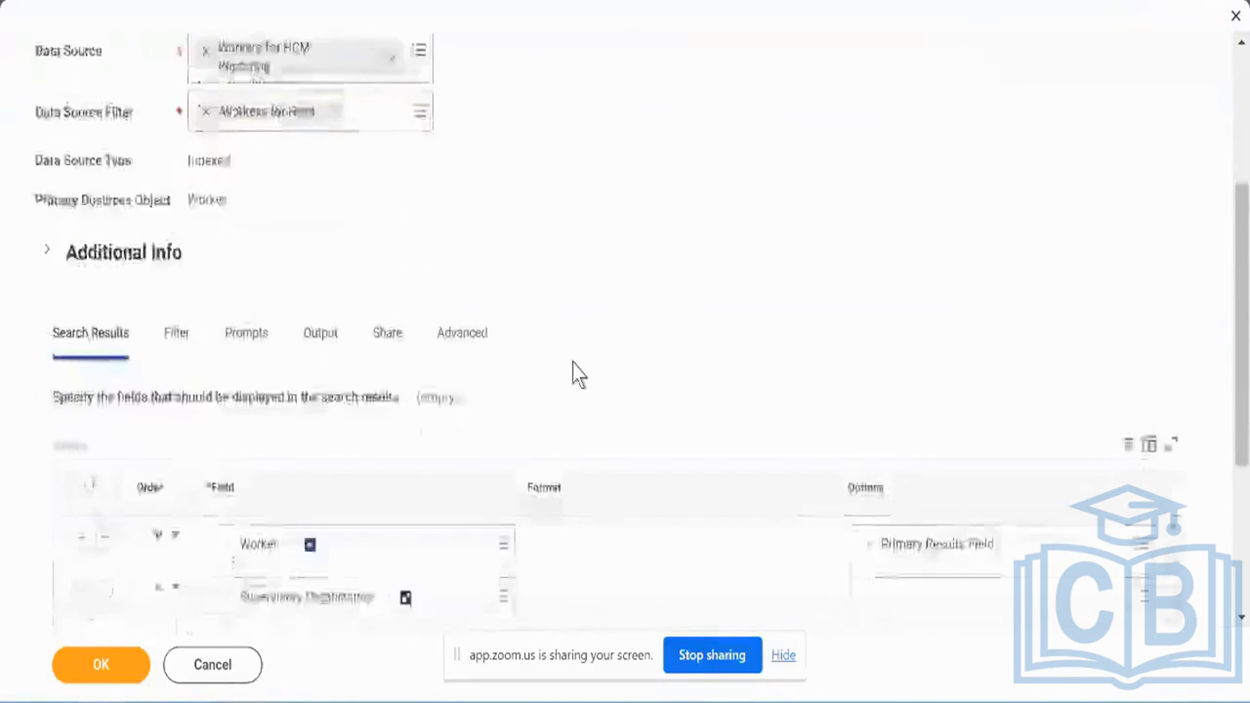
scroll(578, 374, "down", 3)
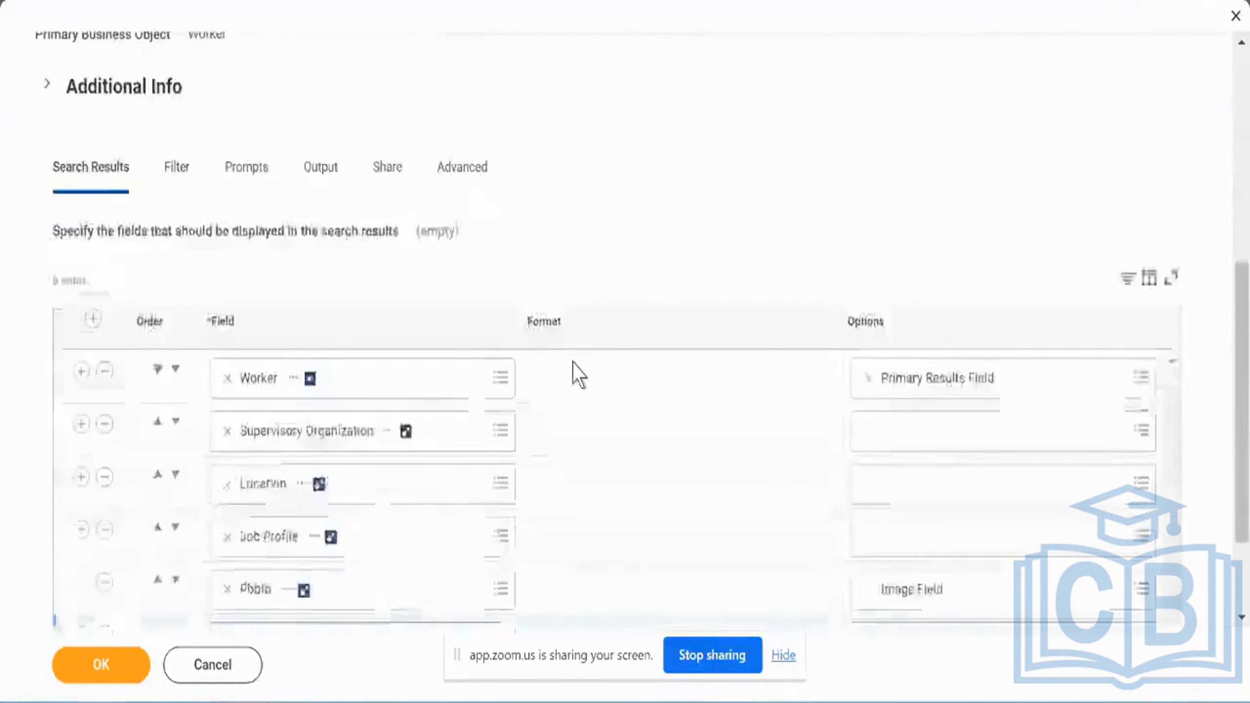
scroll(578, 376, "down", 3)
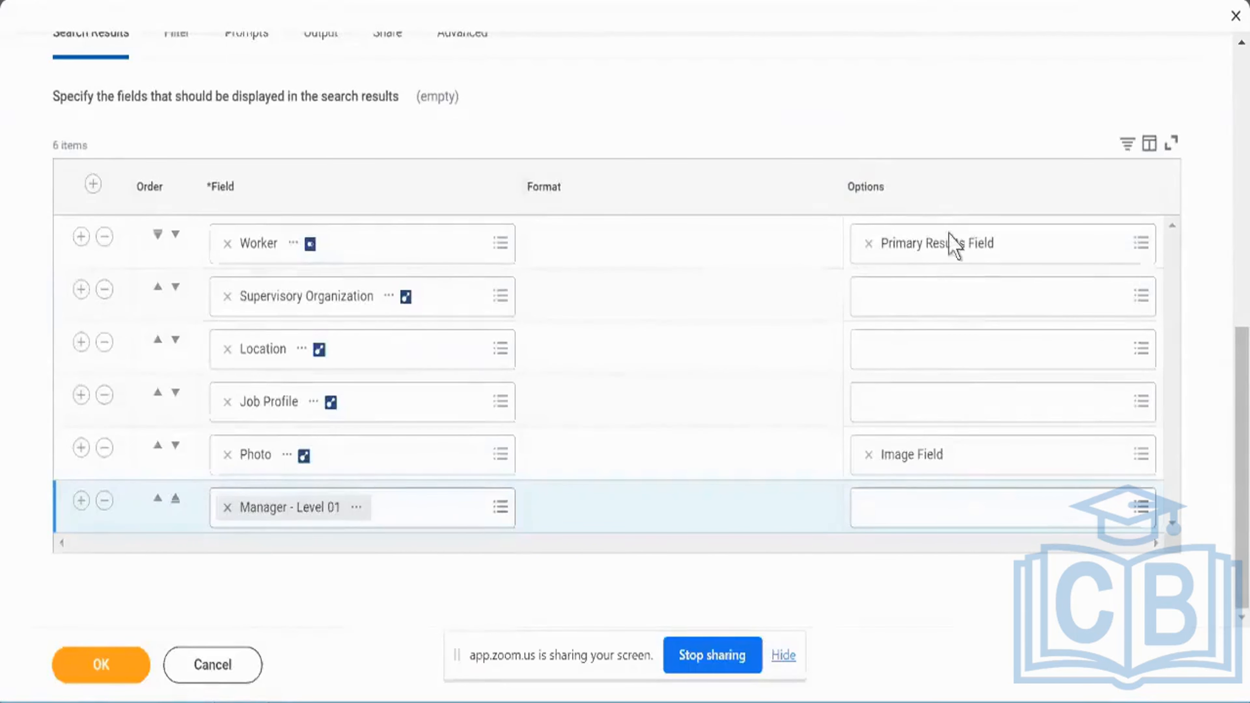
left_click(969, 512)
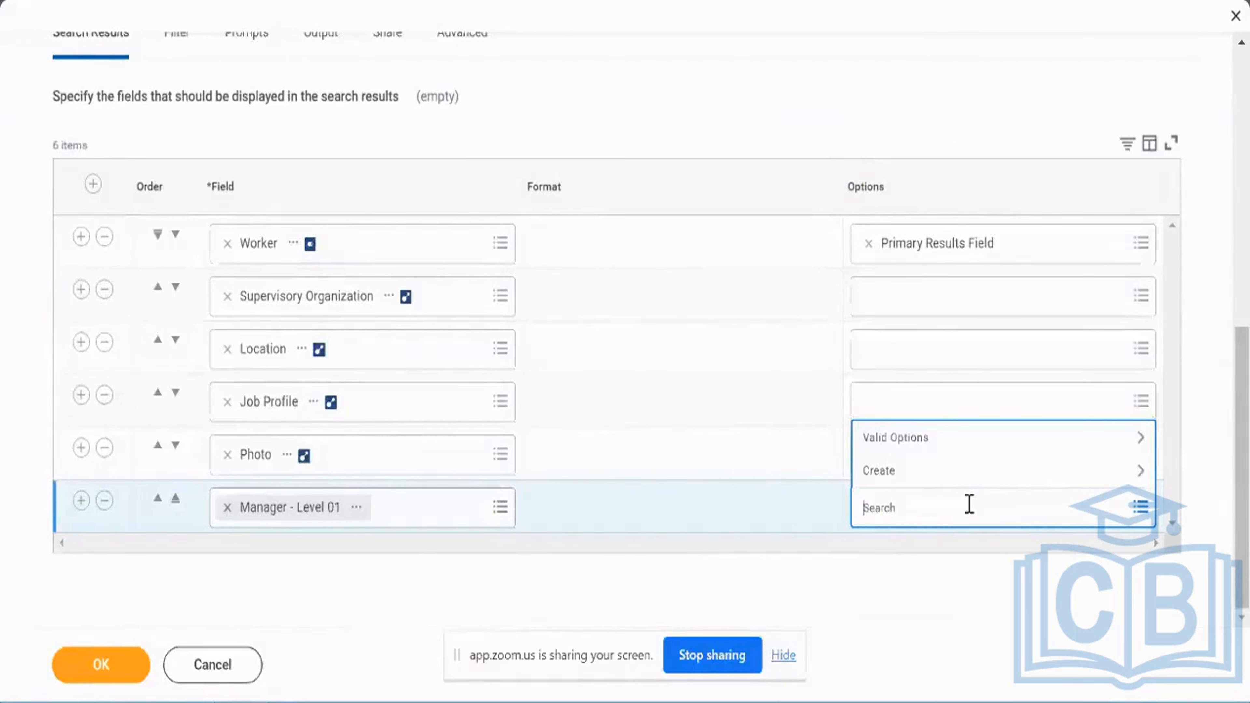
left_click(937, 449)
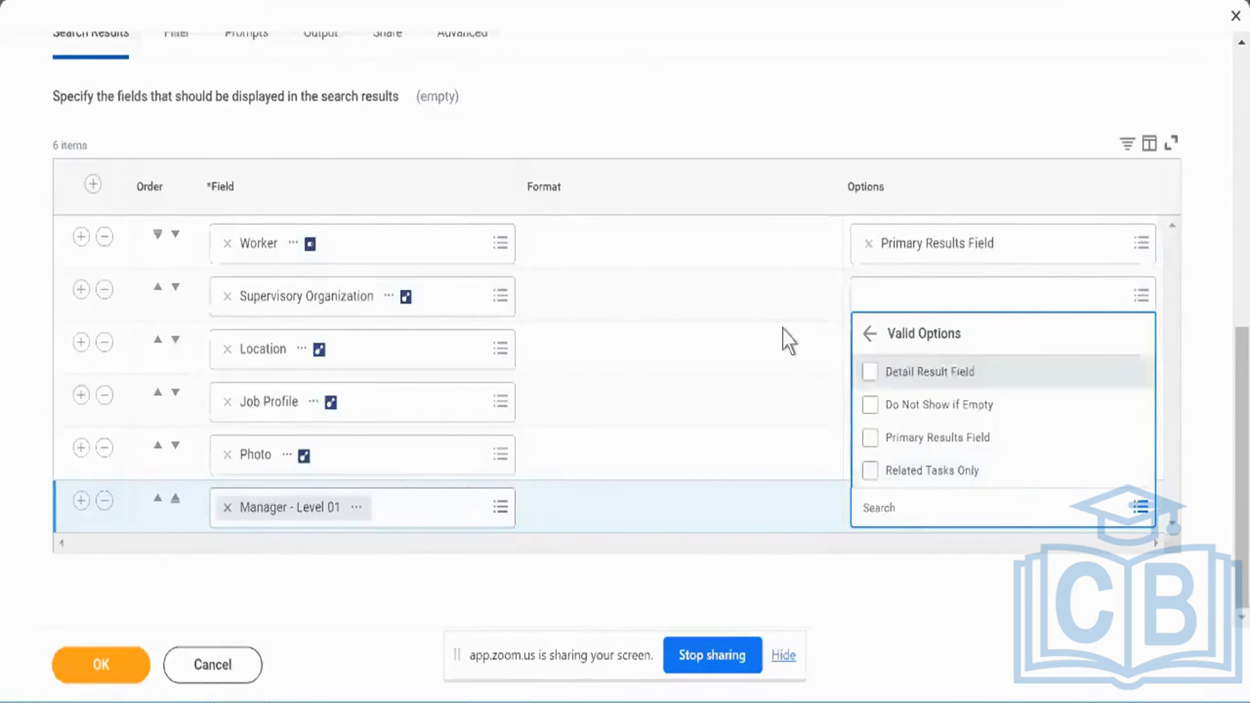
left_click(786, 340)
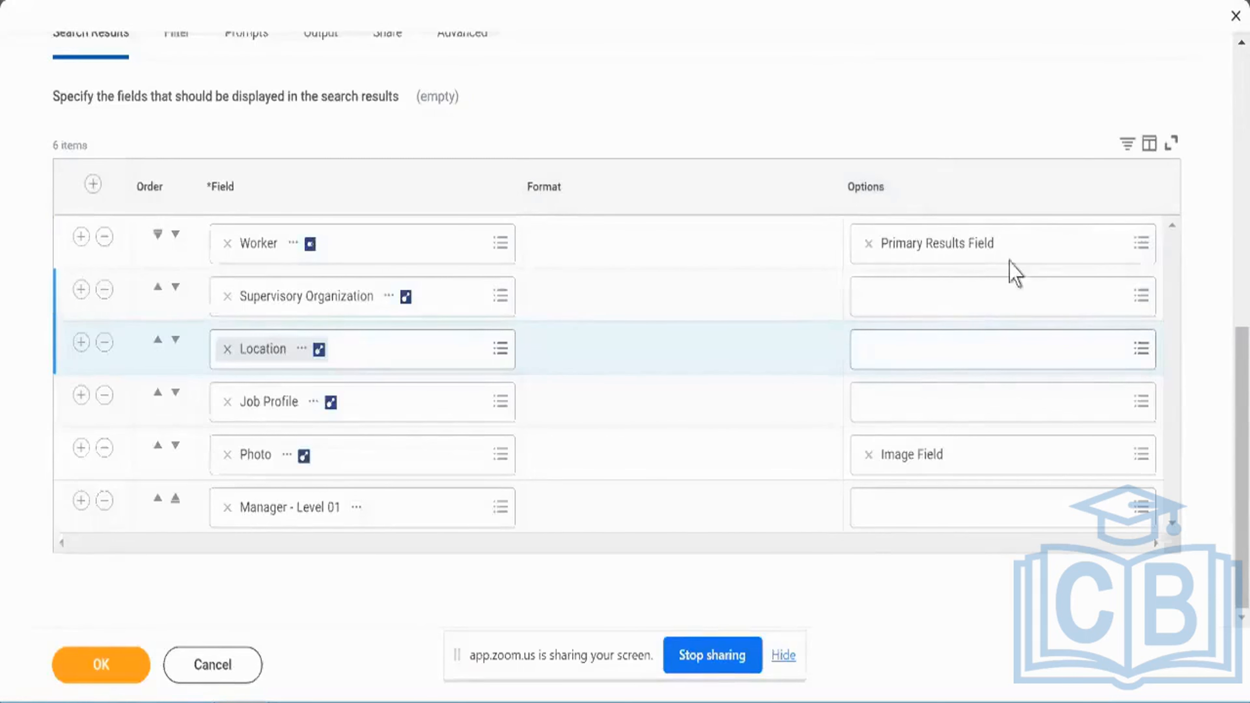
Add a filter condition on instances that uses the Location Address - Country field
scroll(388, 248, "up", 1)
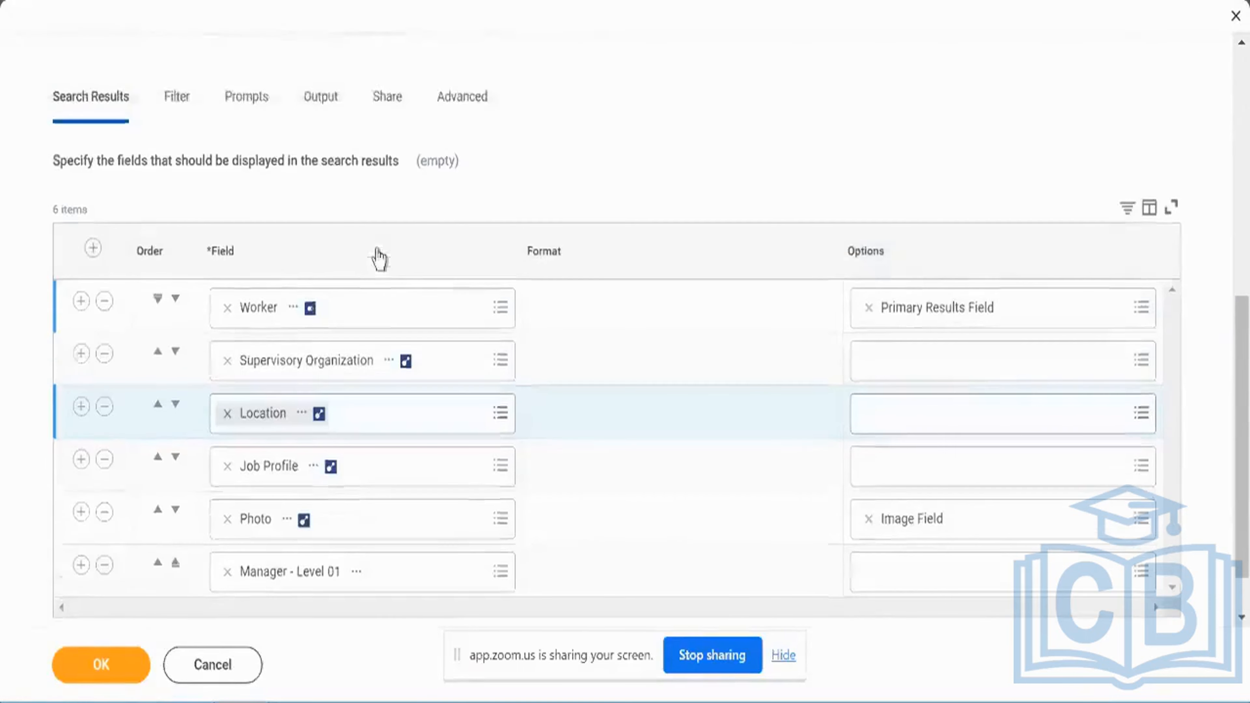
scroll(379, 259, "up", 1)
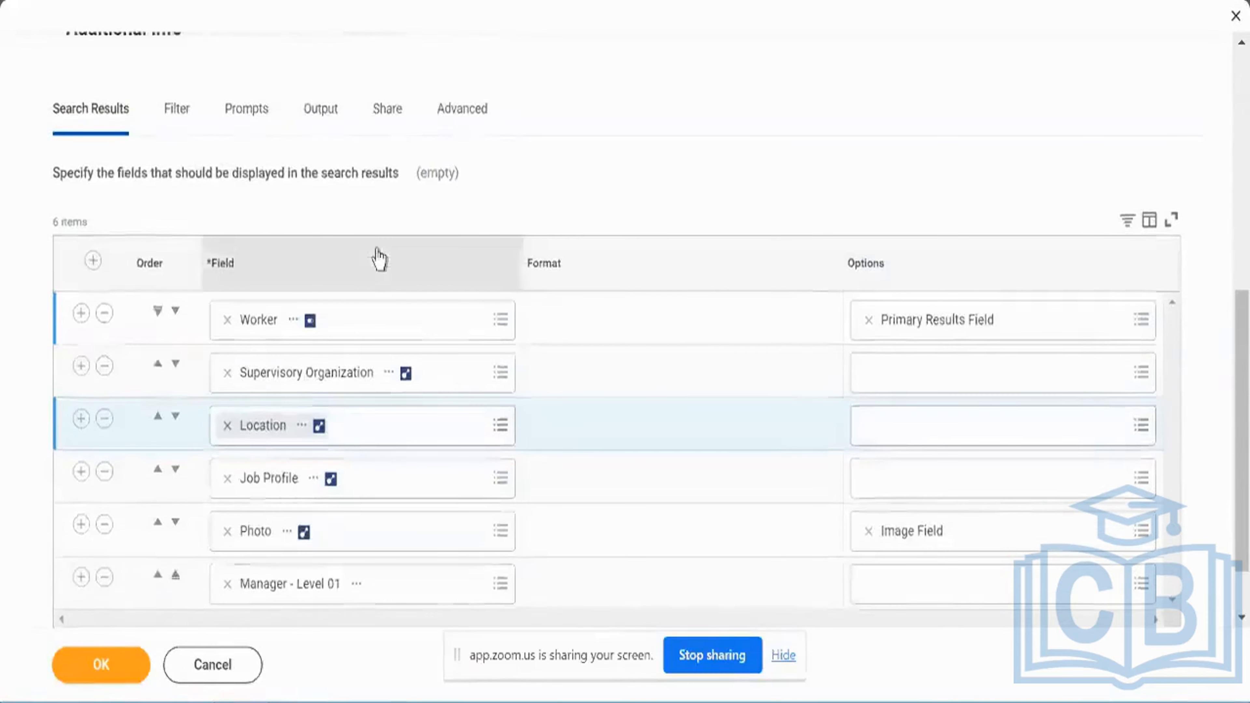
left_click(188, 125)
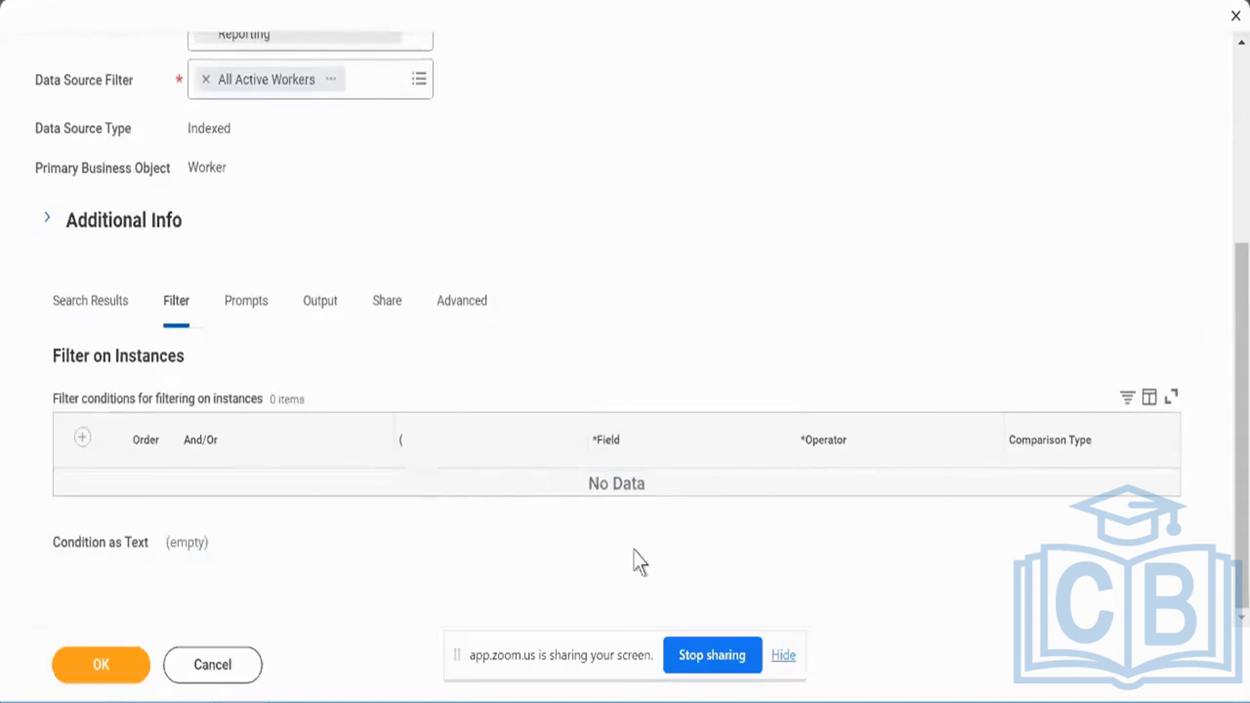
left_click(82, 437)
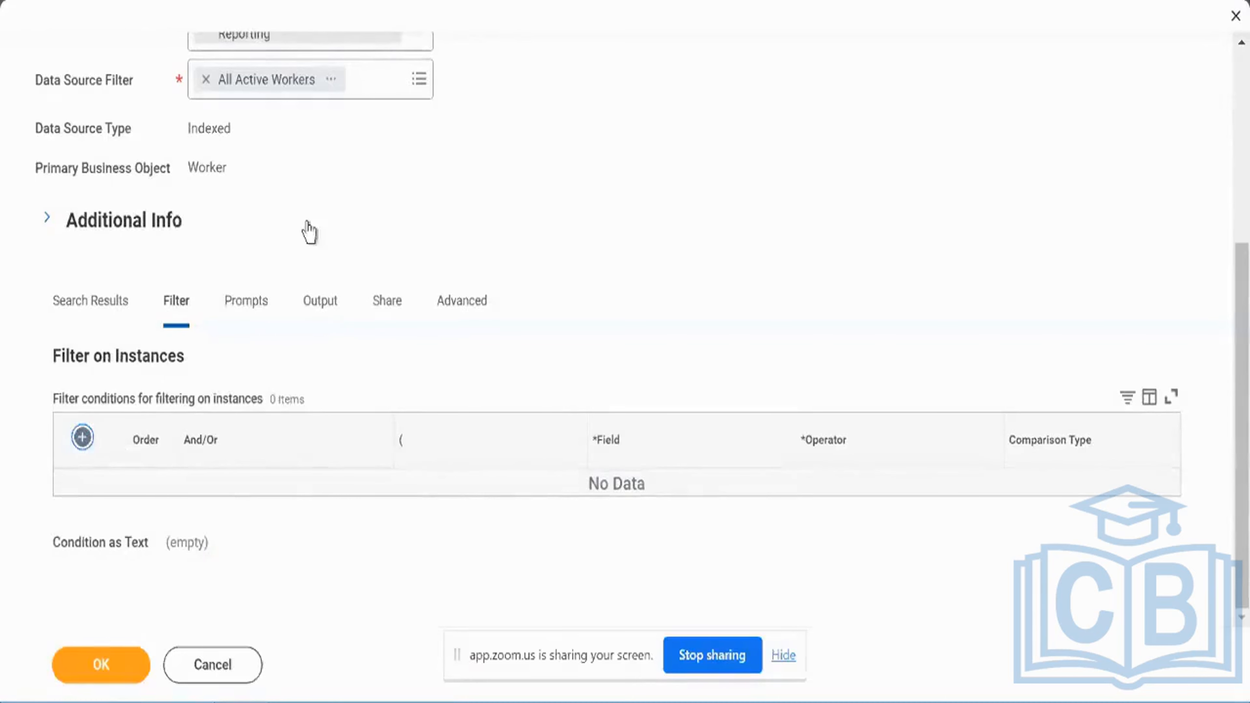
left_click(649, 516)
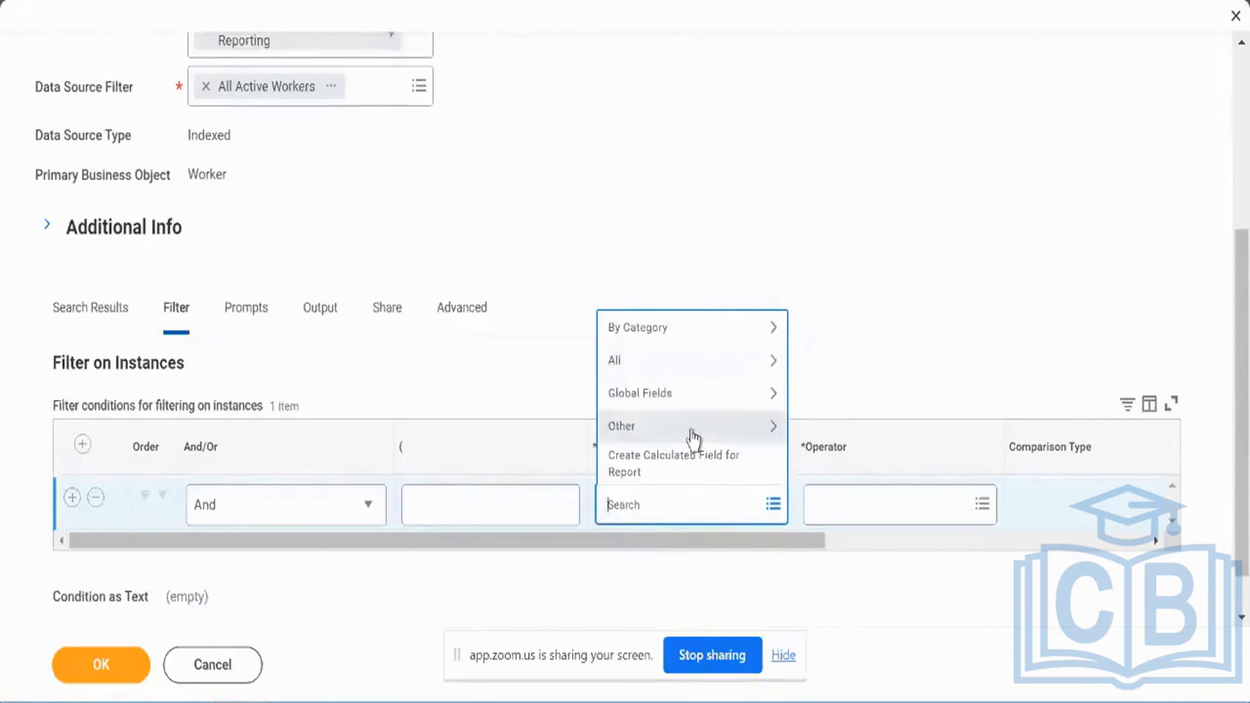
type("location country")
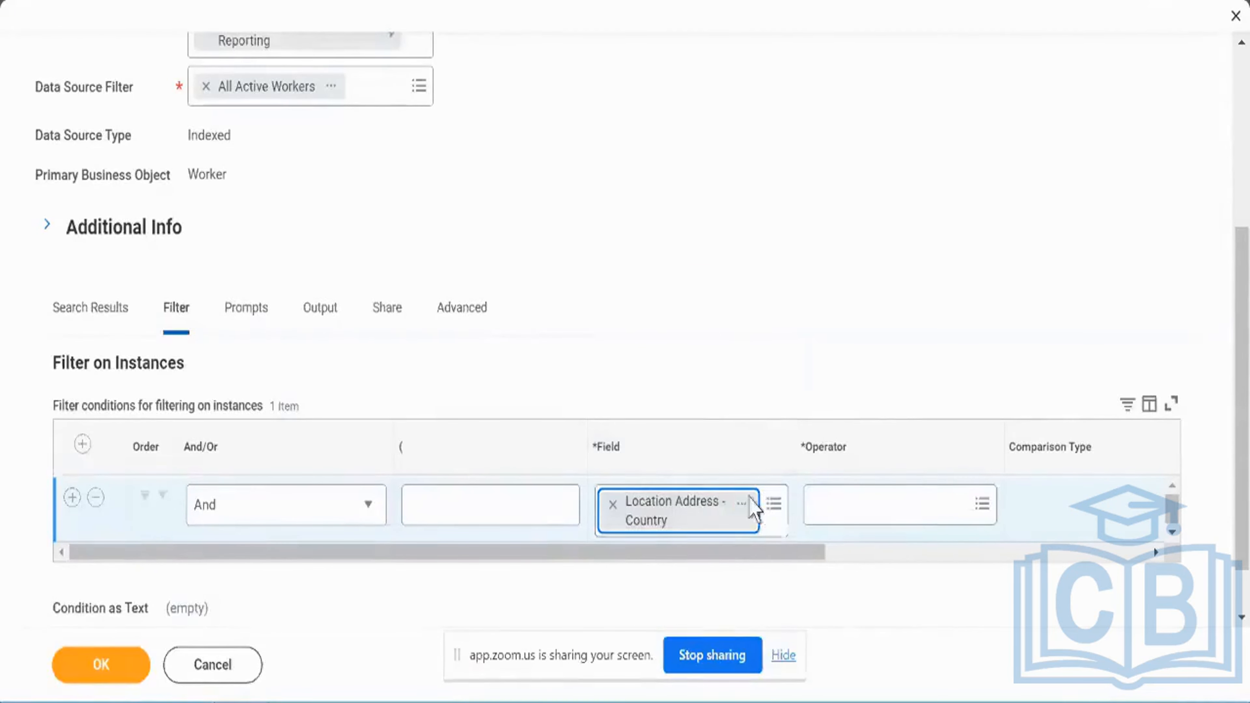
Check the Location Address - Country field's description and set the condition's operator to "in the selection list"
left_click(742, 507)
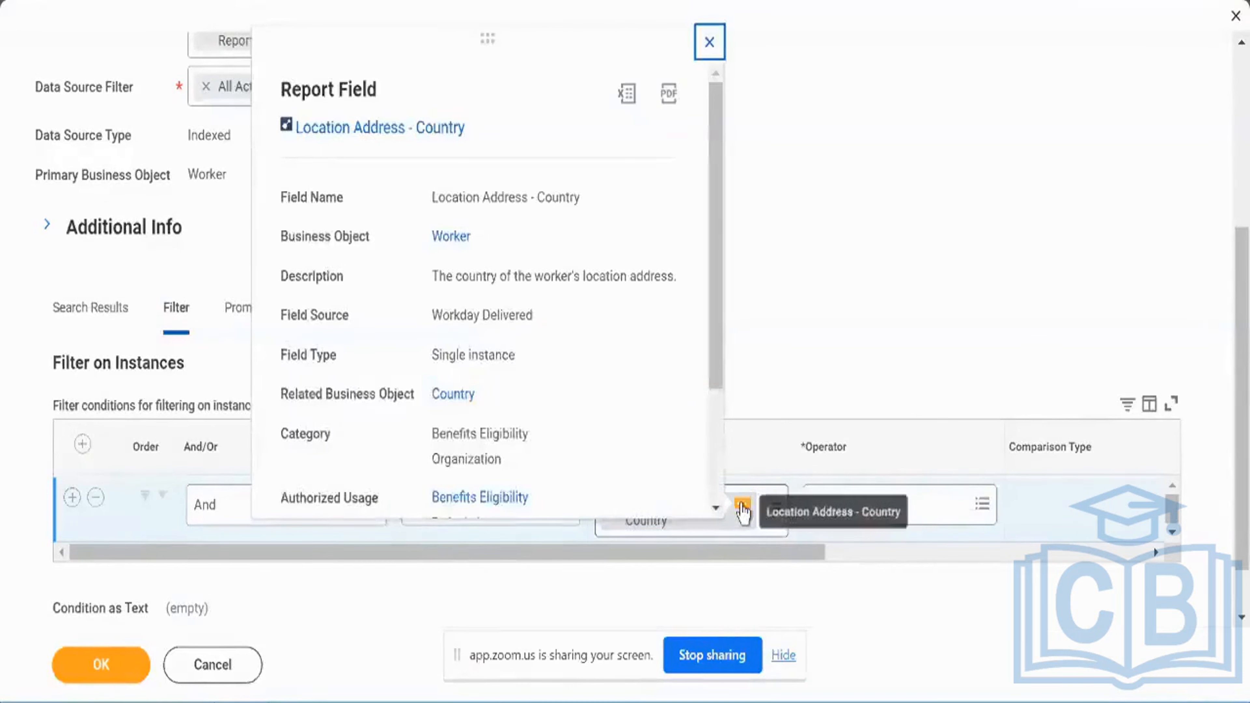
triple_click(592, 280)
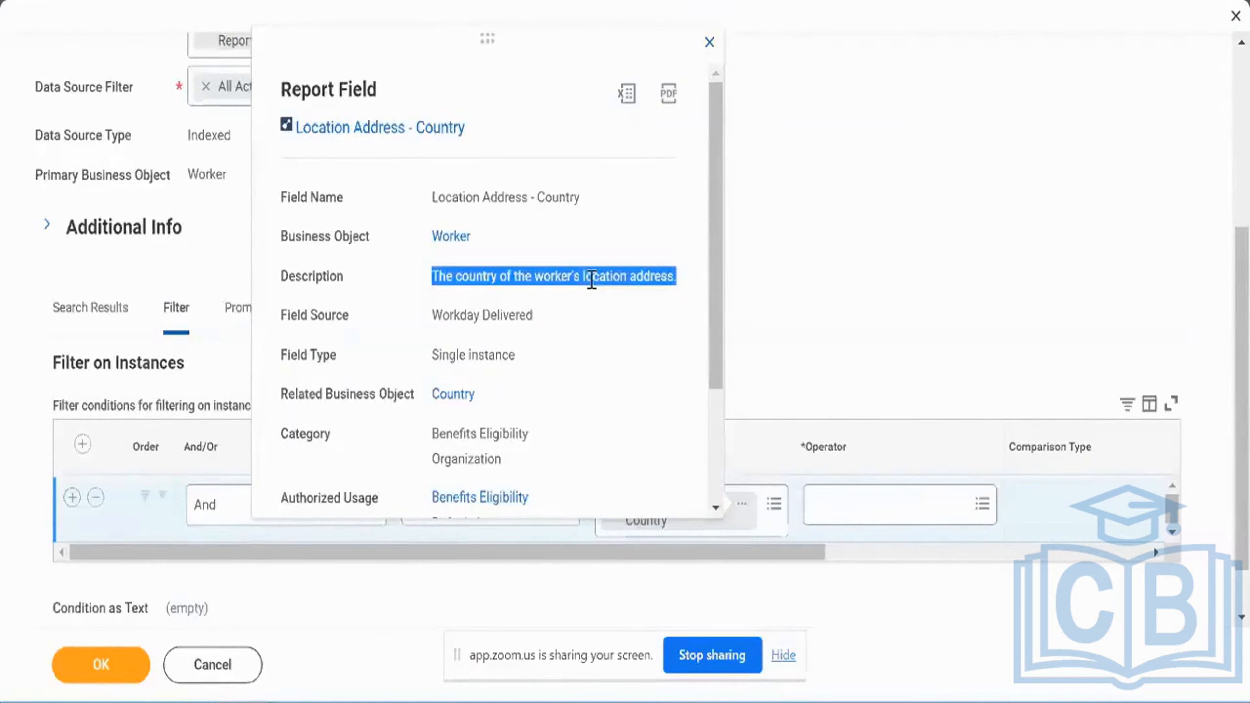
left_click(926, 501)
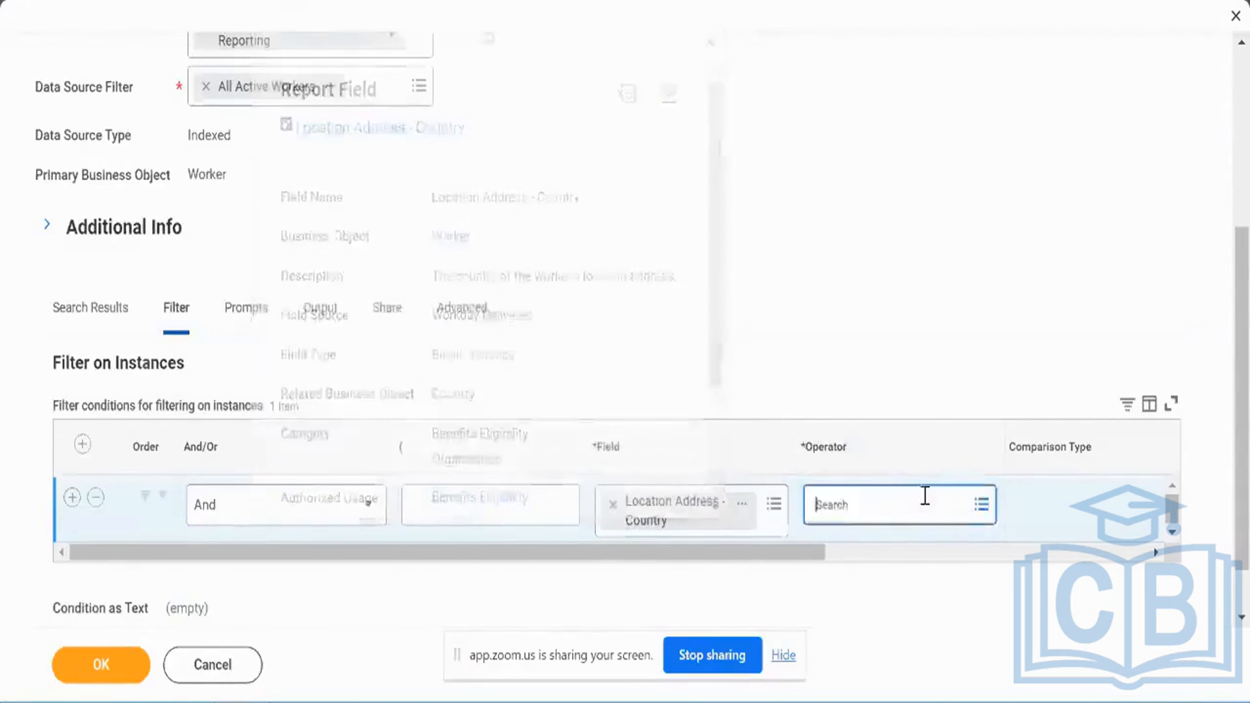
type("in the selection list")
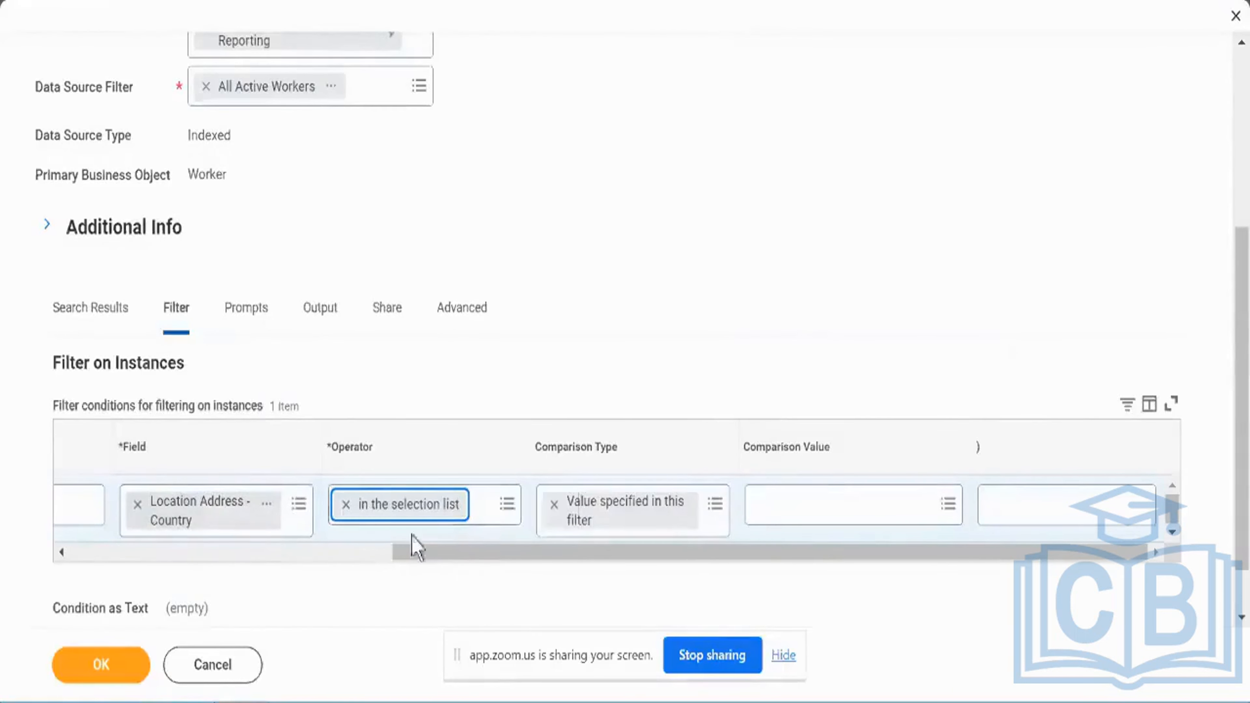
Set the Location Address - Country condition's comparison value to United States of America and review the start of the row
left_click(832, 523)
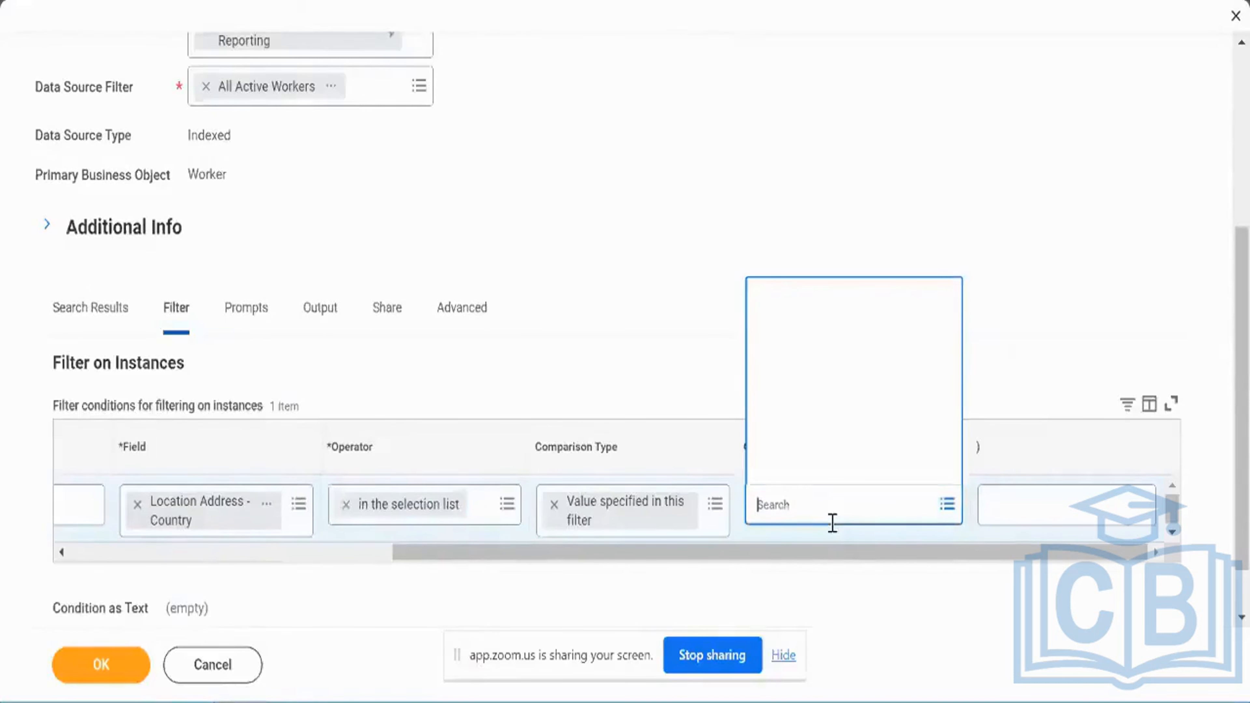
type("ameri")
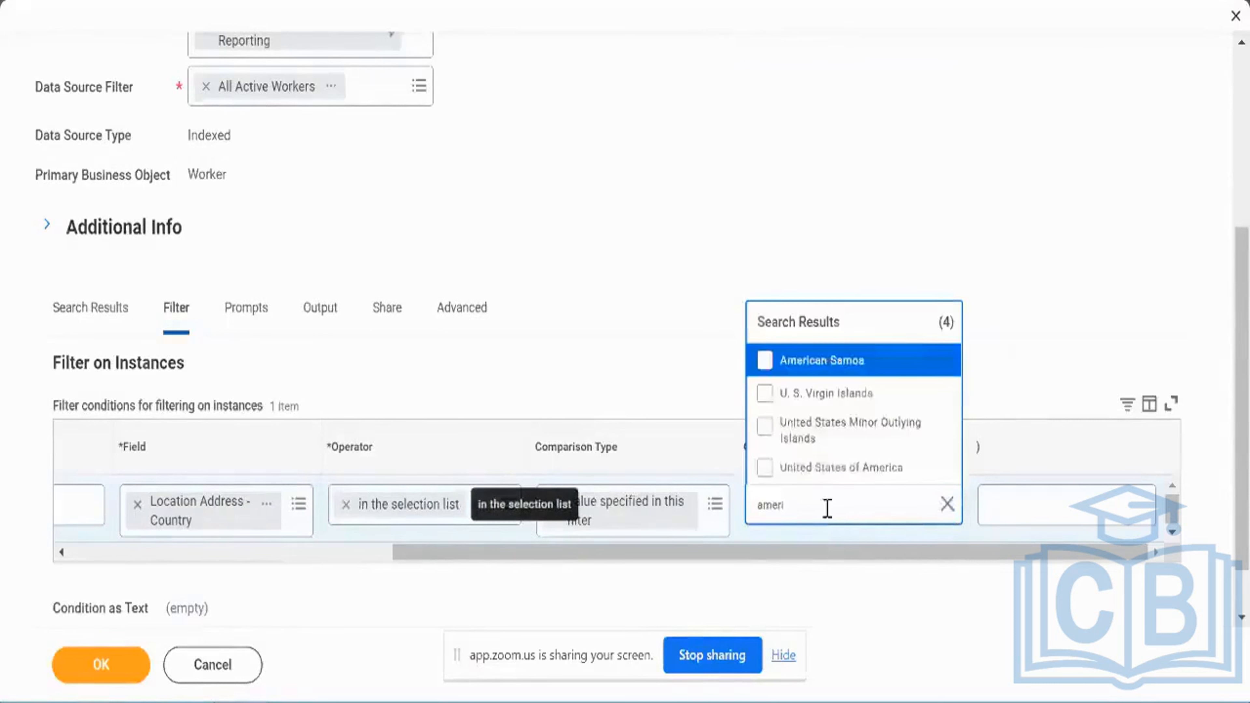
left_click(771, 475)
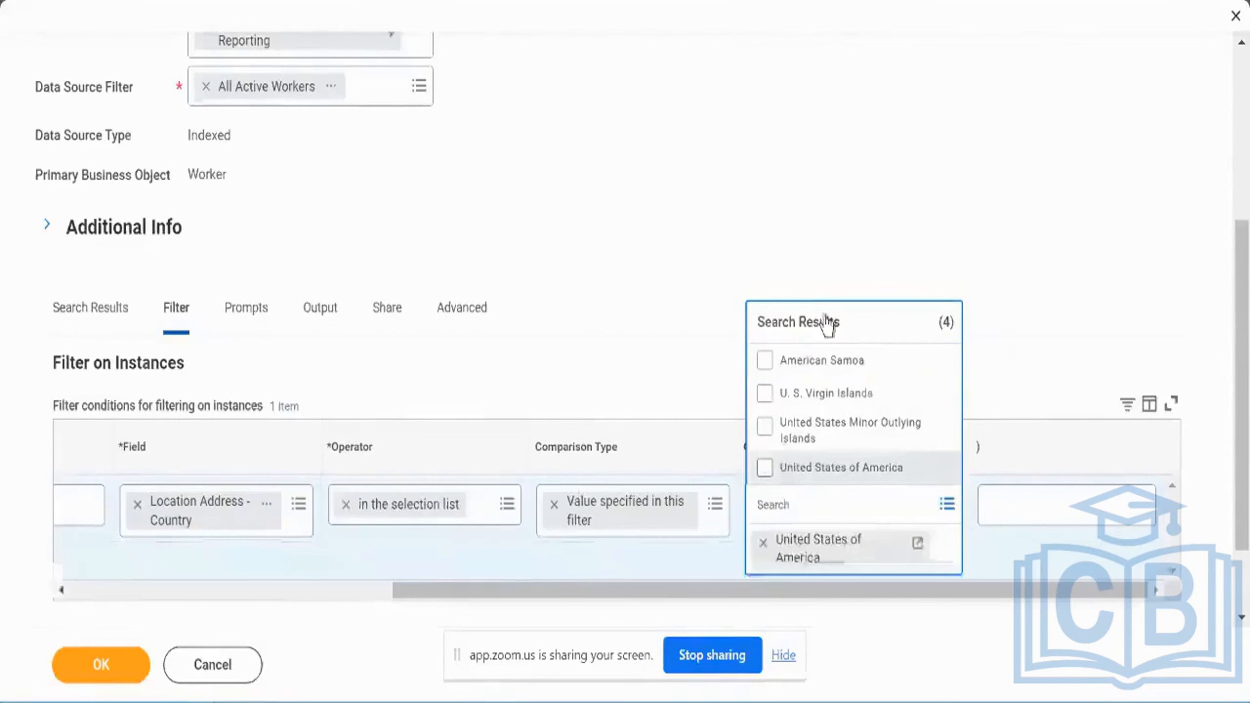
left_click(877, 220)
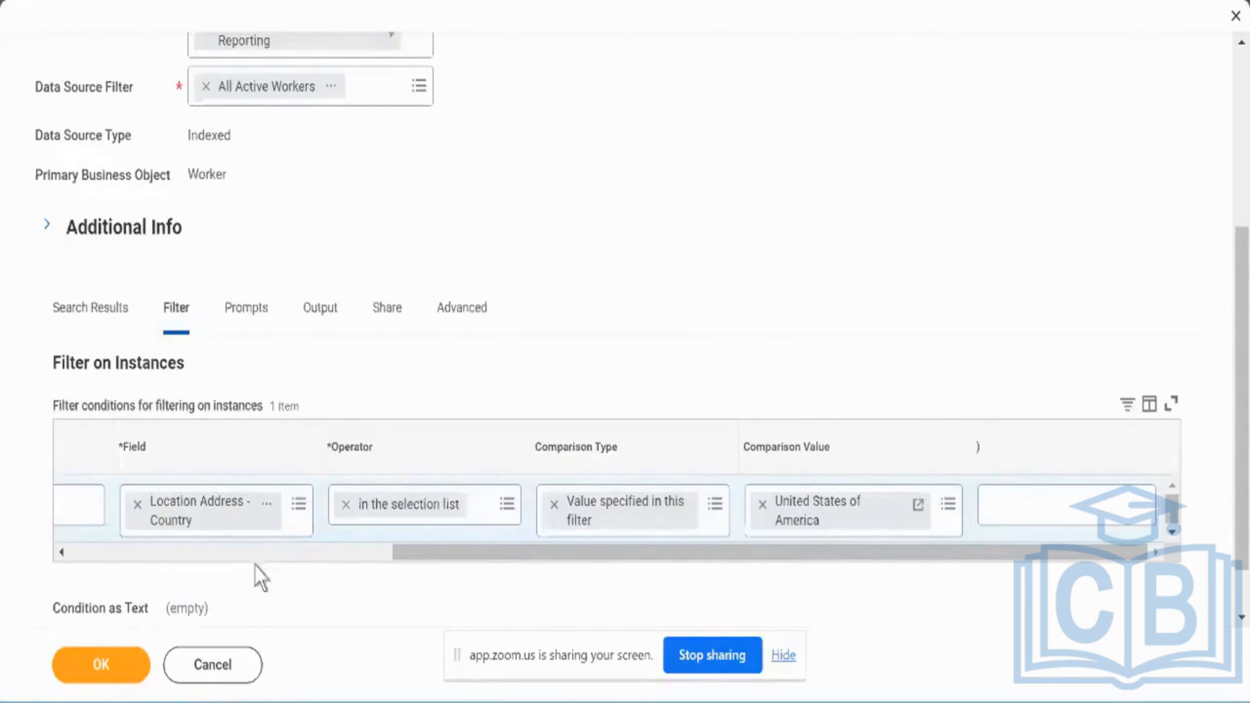
left_click(266, 556)
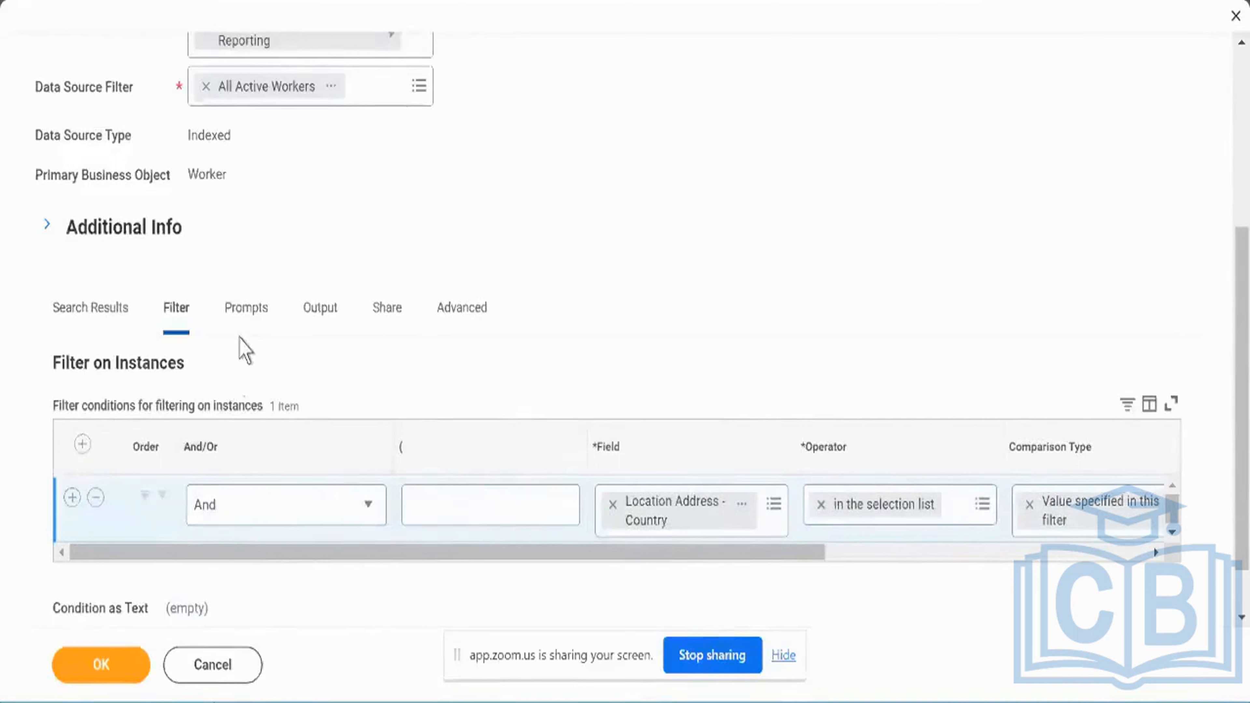
Review the copied report's prompt instructions and the prompt default rows for its fields
left_click(233, 320)
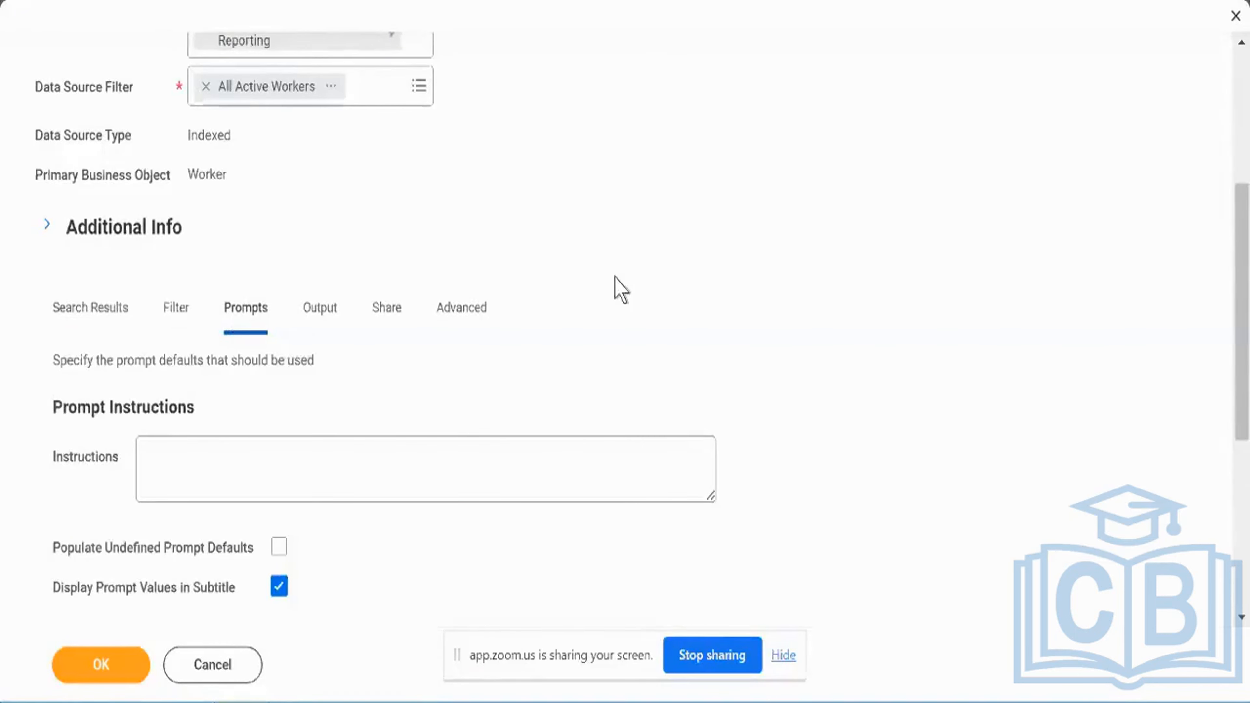
scroll(616, 288, "down", 4)
scroll(485, 377, "down", 3)
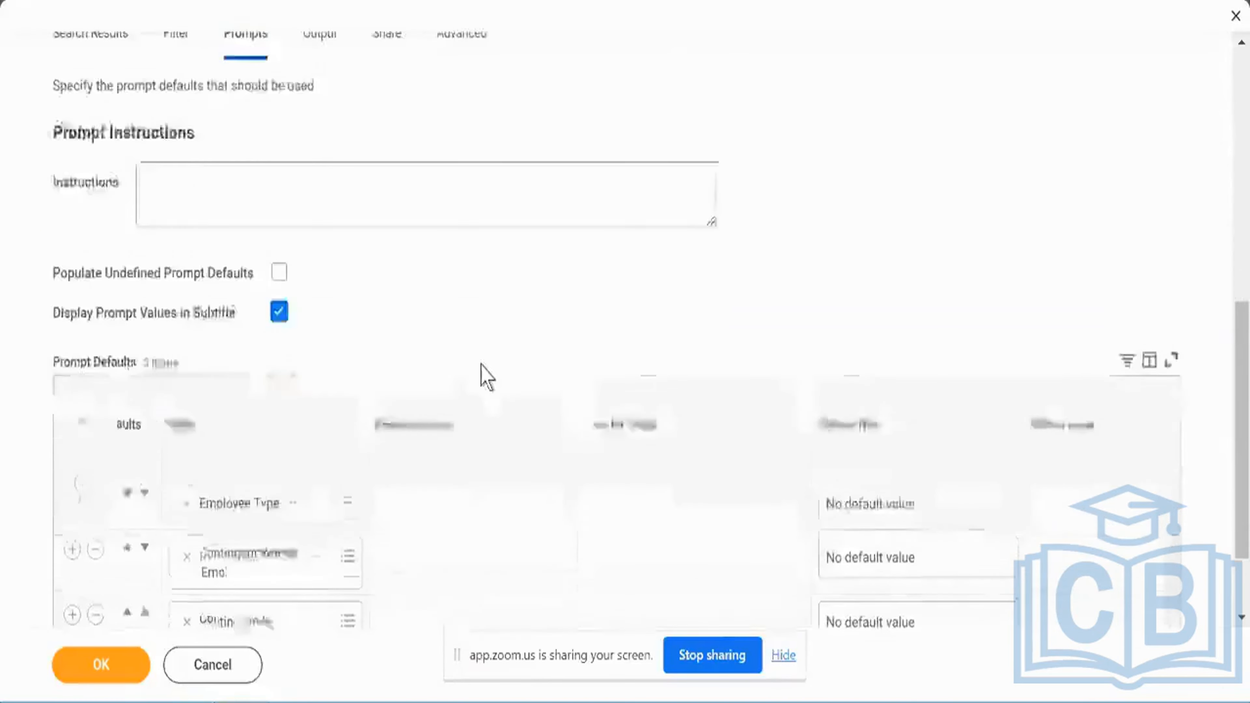
scroll(145, 557, "down", 1)
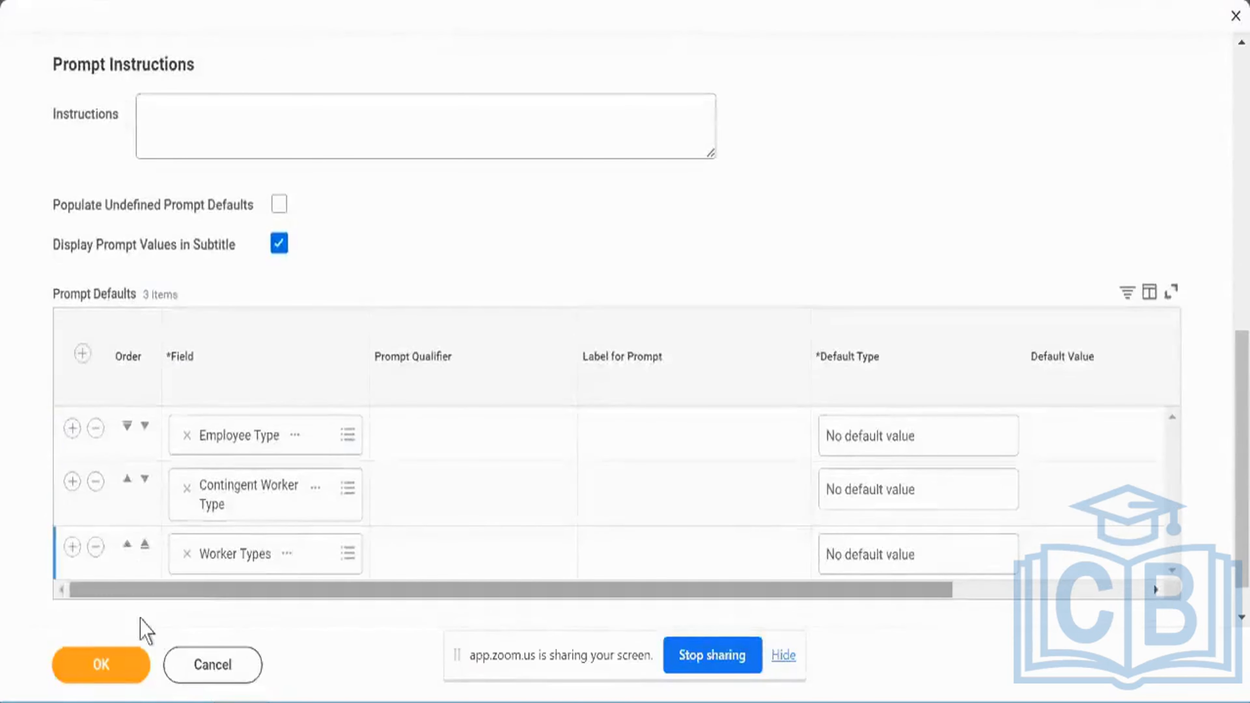
Submit the copied report and read the details of the reported error
left_click(126, 673)
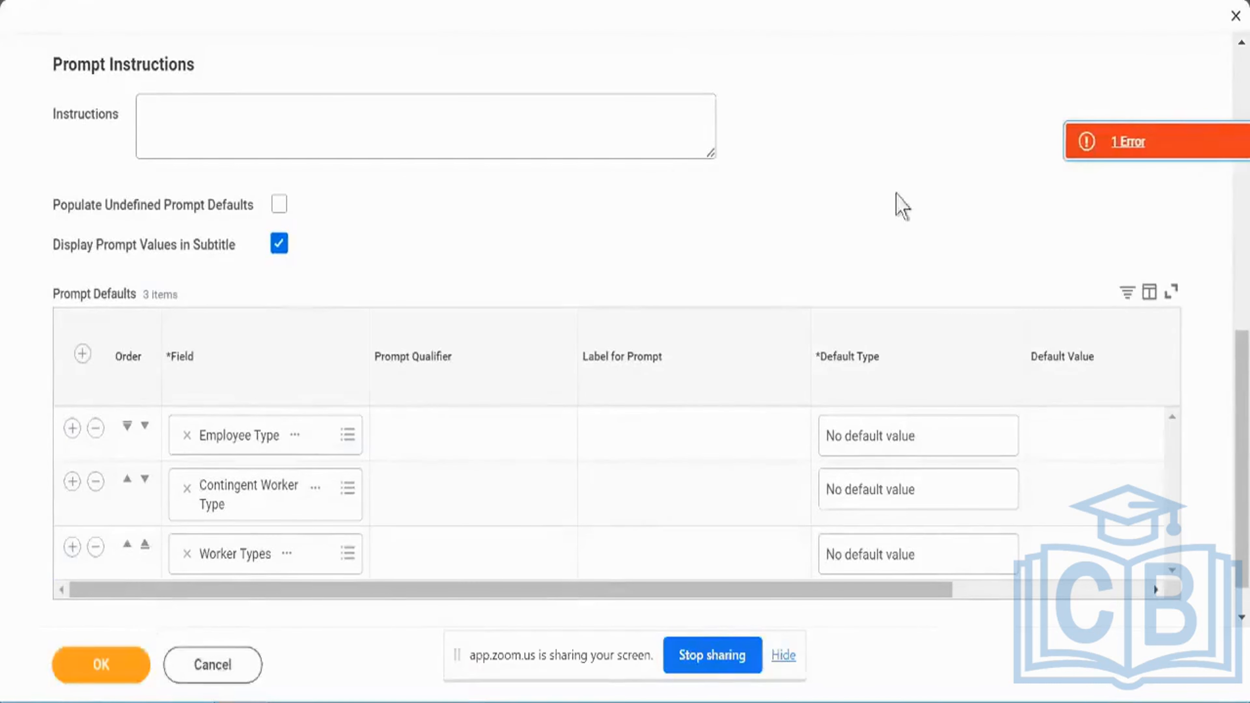
left_click(1128, 144)
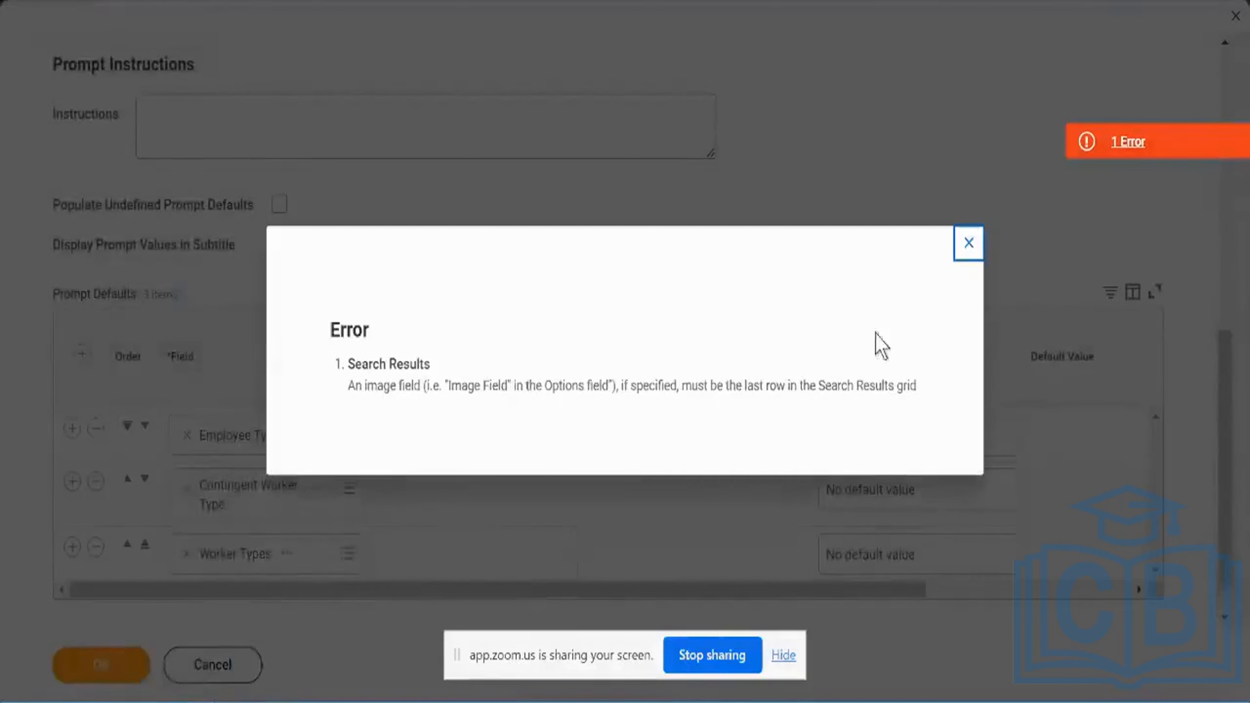
left_click(968, 245)
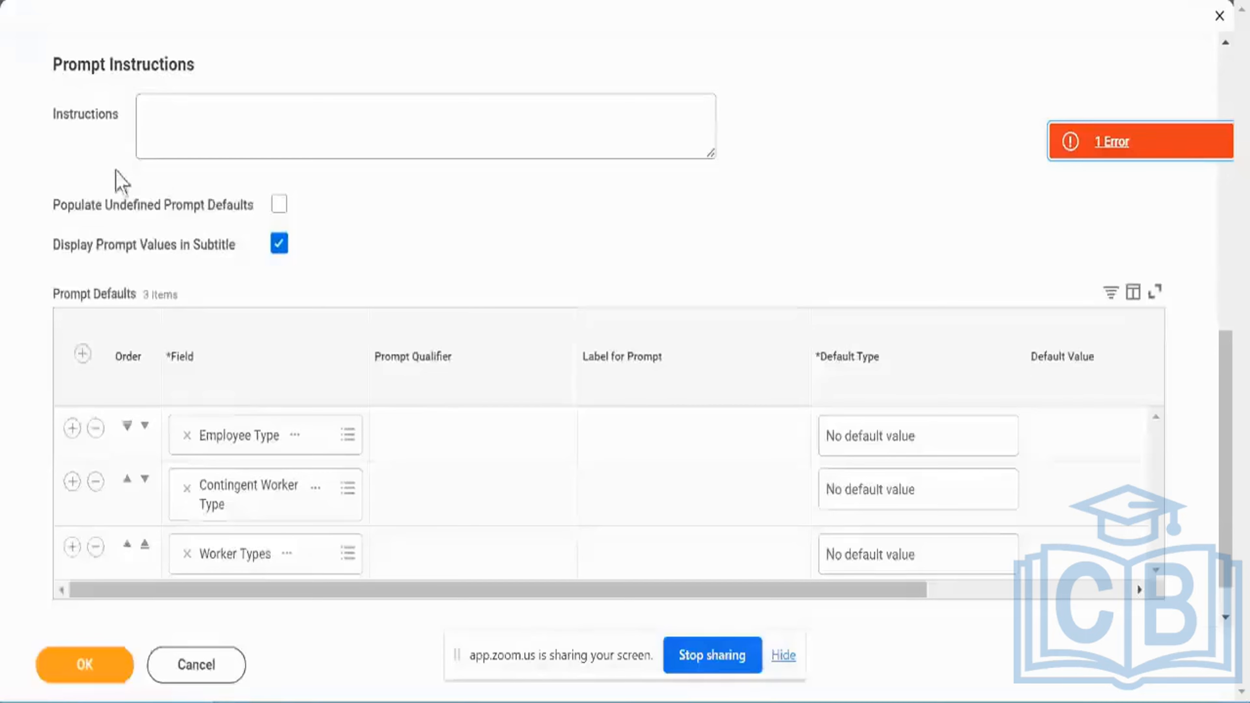
Move the Photo row with the Image Field option below the Manager - Level 01 row in the search results fields
scroll(122, 212, "up", 5)
left_click(93, 339)
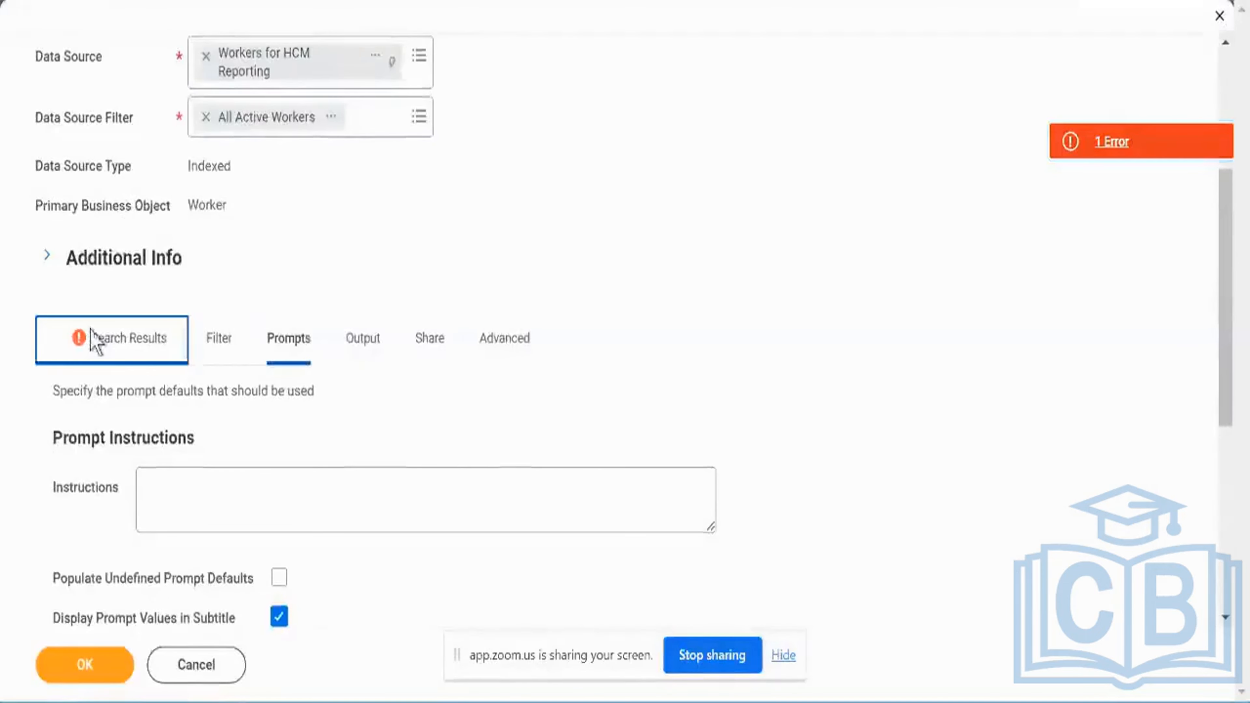
scroll(499, 262, "down", 5)
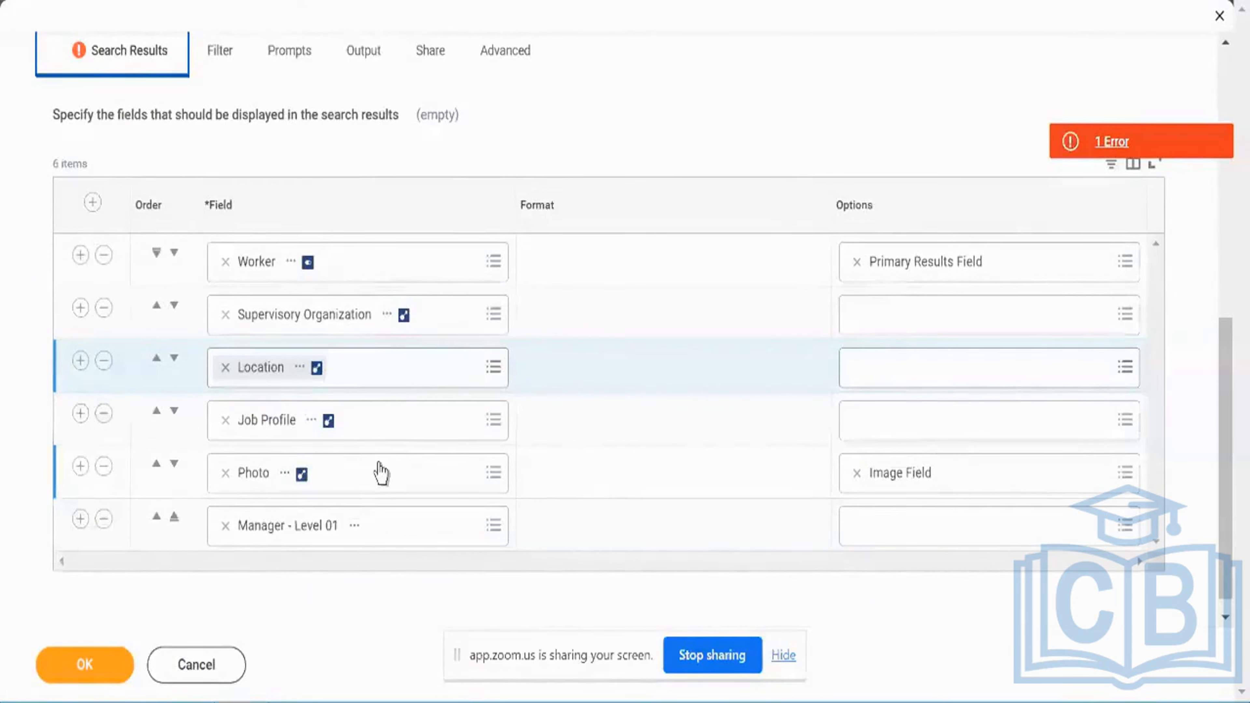
left_click(175, 464)
left_click(175, 464)
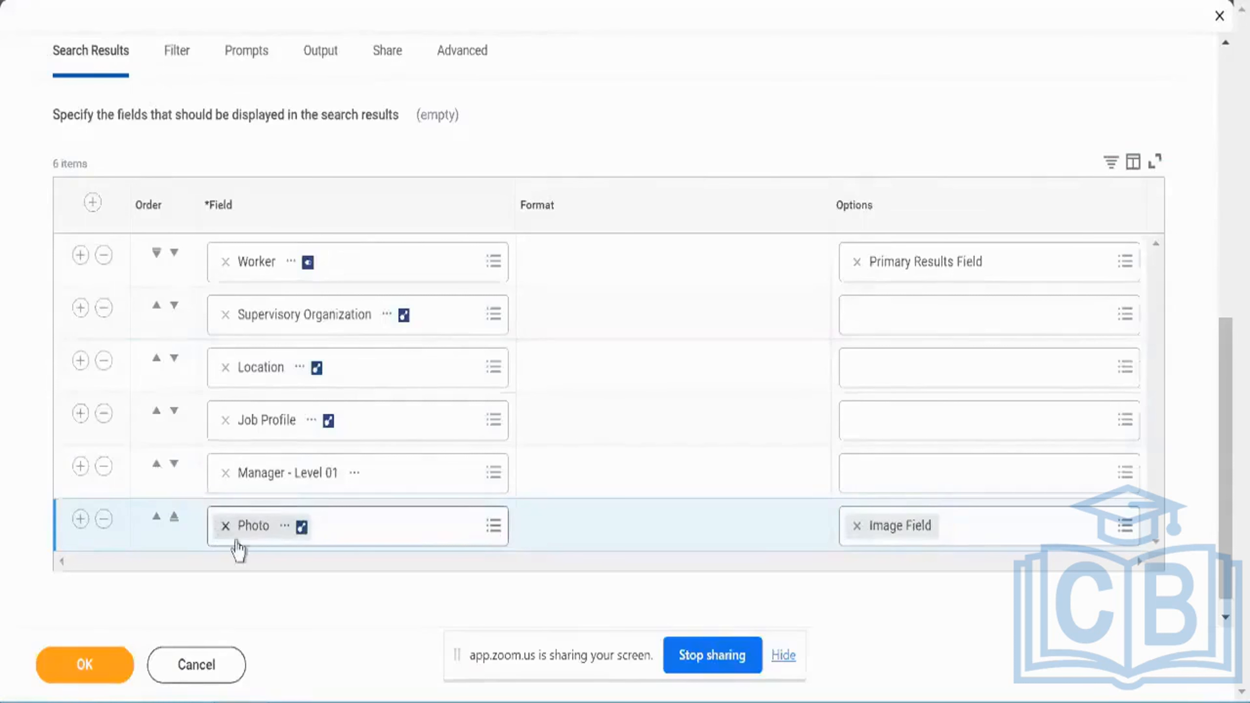
Try to submit the copied report again, rechecking its general settings and search result fields
left_click(103, 674)
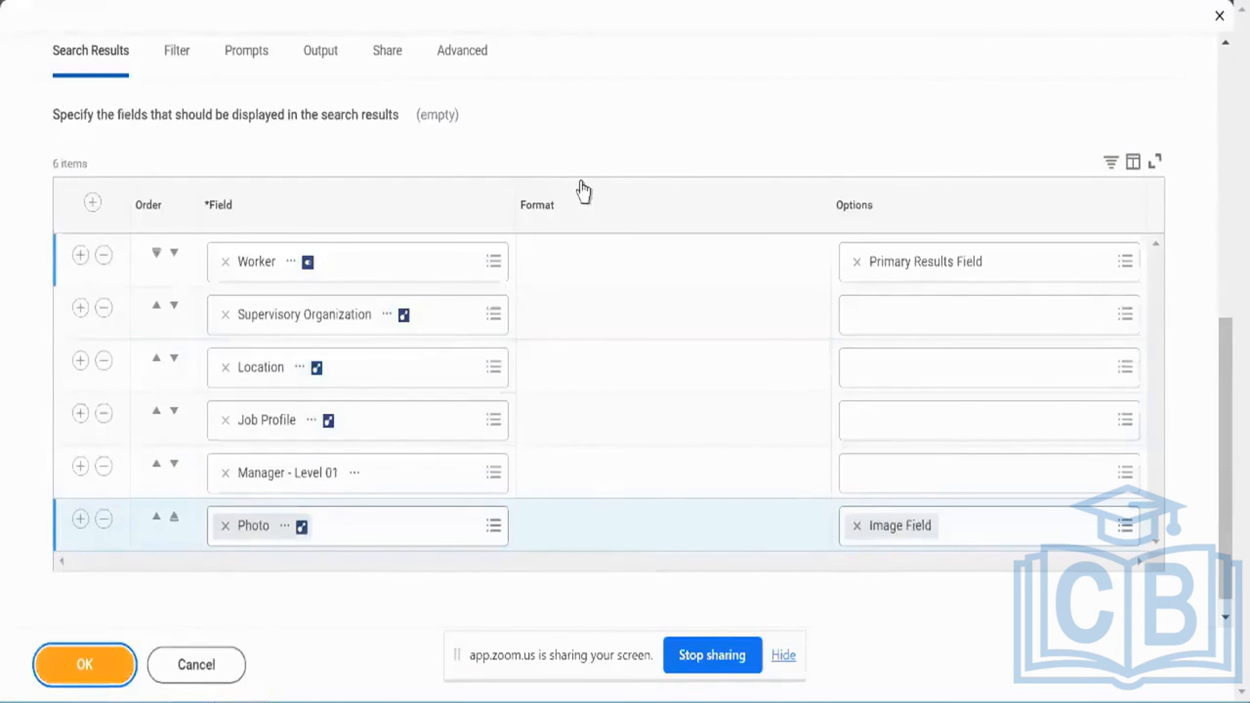
scroll(583, 190, "up", 10)
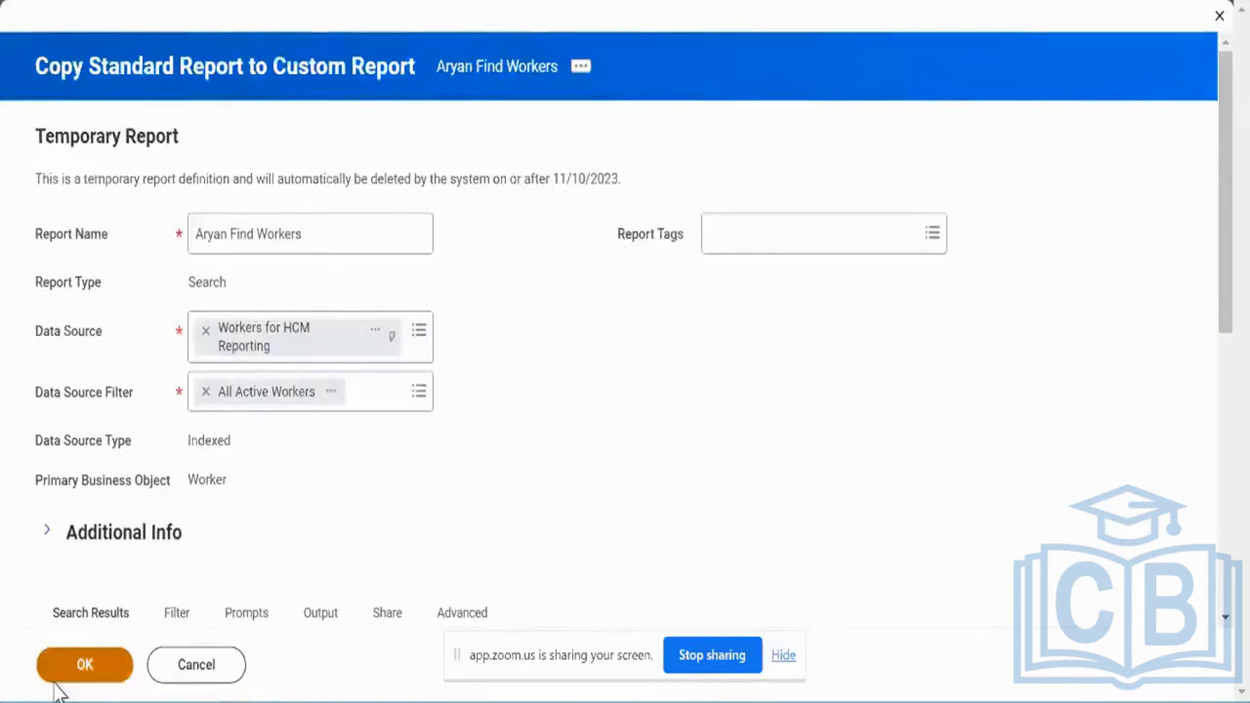
left_click(54, 682)
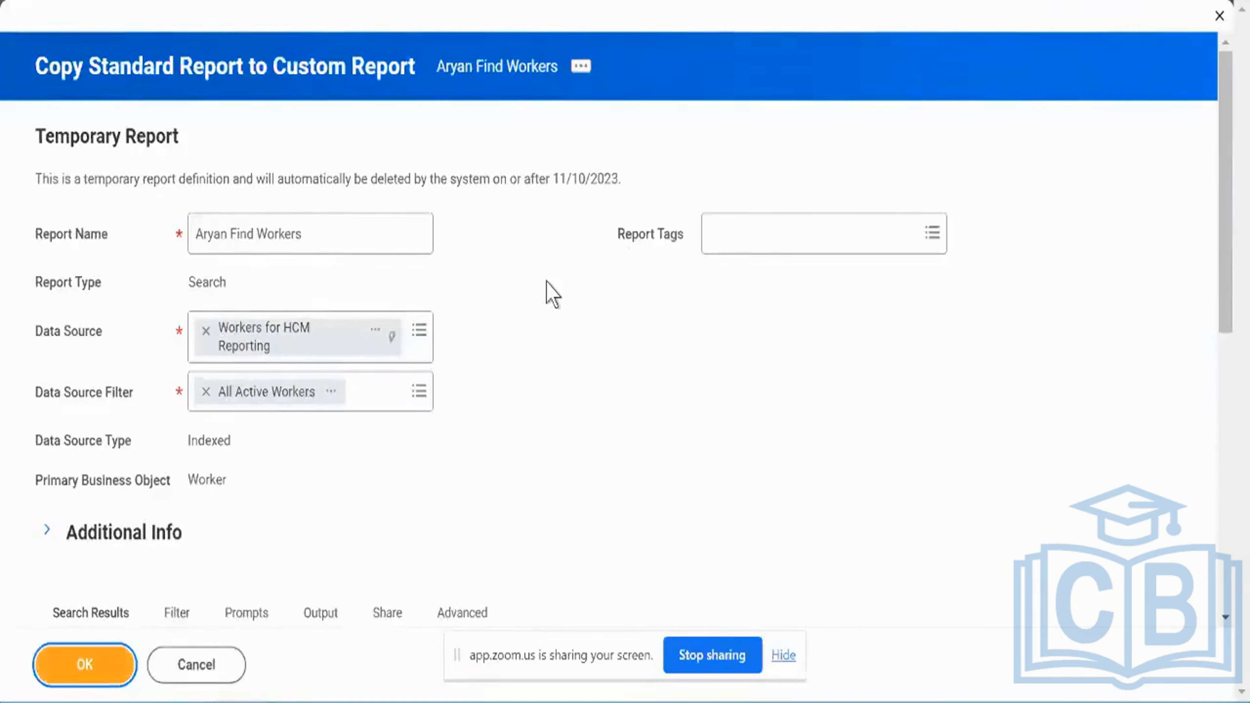
scroll(553, 294, "down", 8)
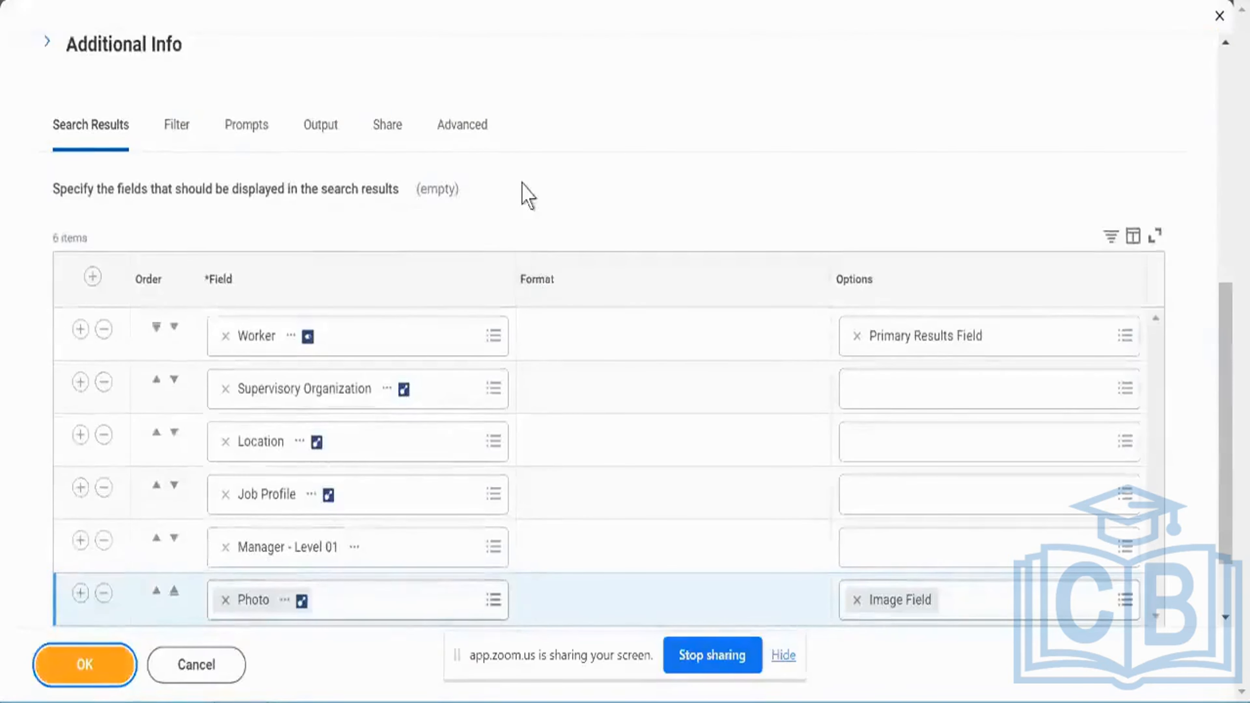
left_click(176, 132)
scroll(295, 142, "up", 8)
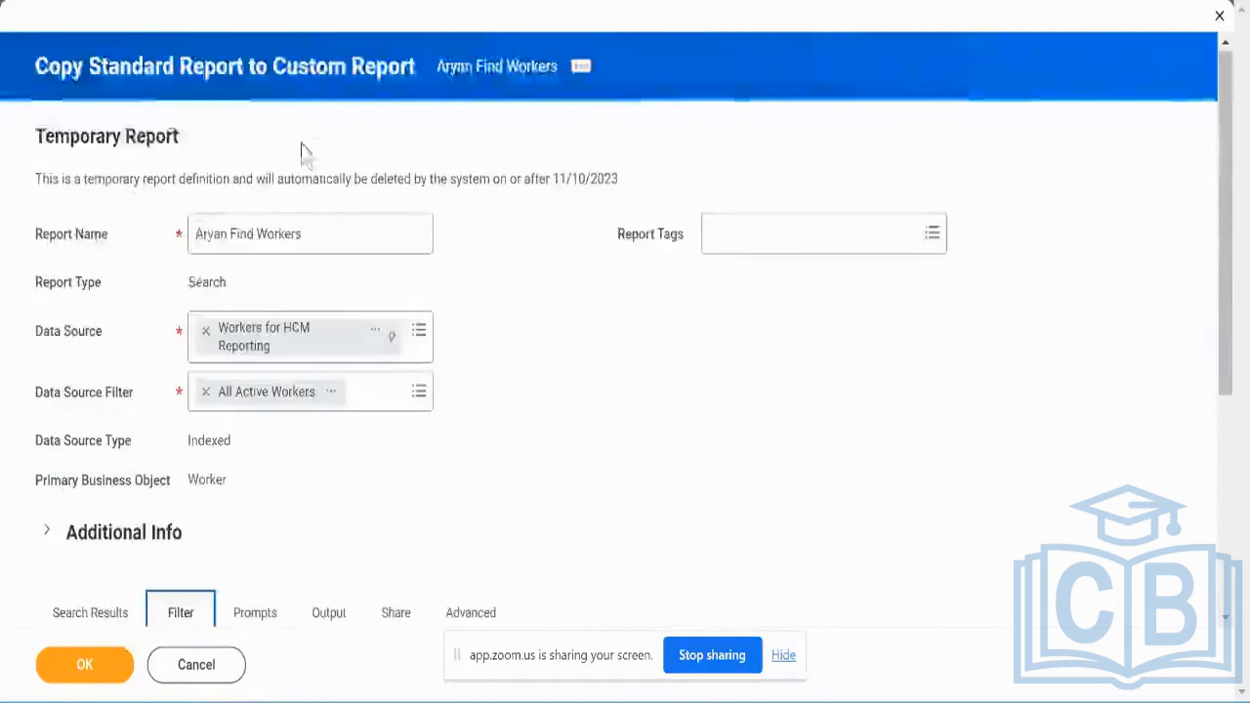
left_click(85, 675)
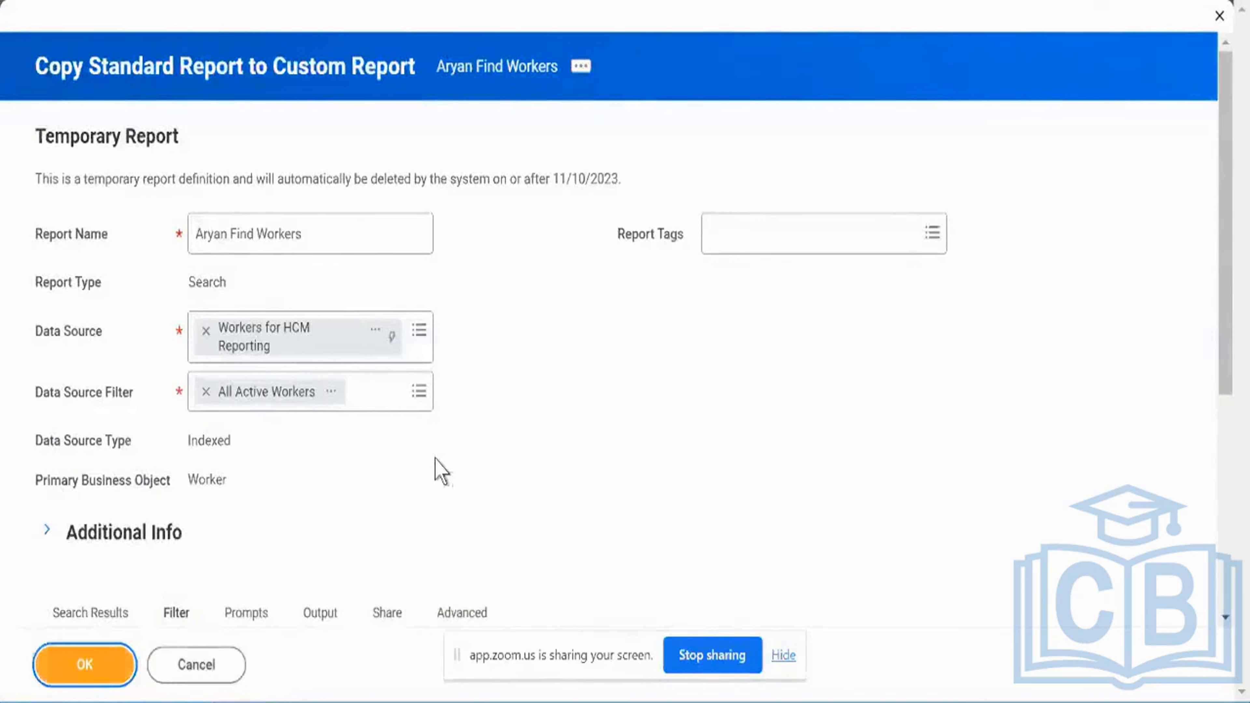
Open the copied Find Workers report in a new tab and review its search result fields
right_click(475, 65)
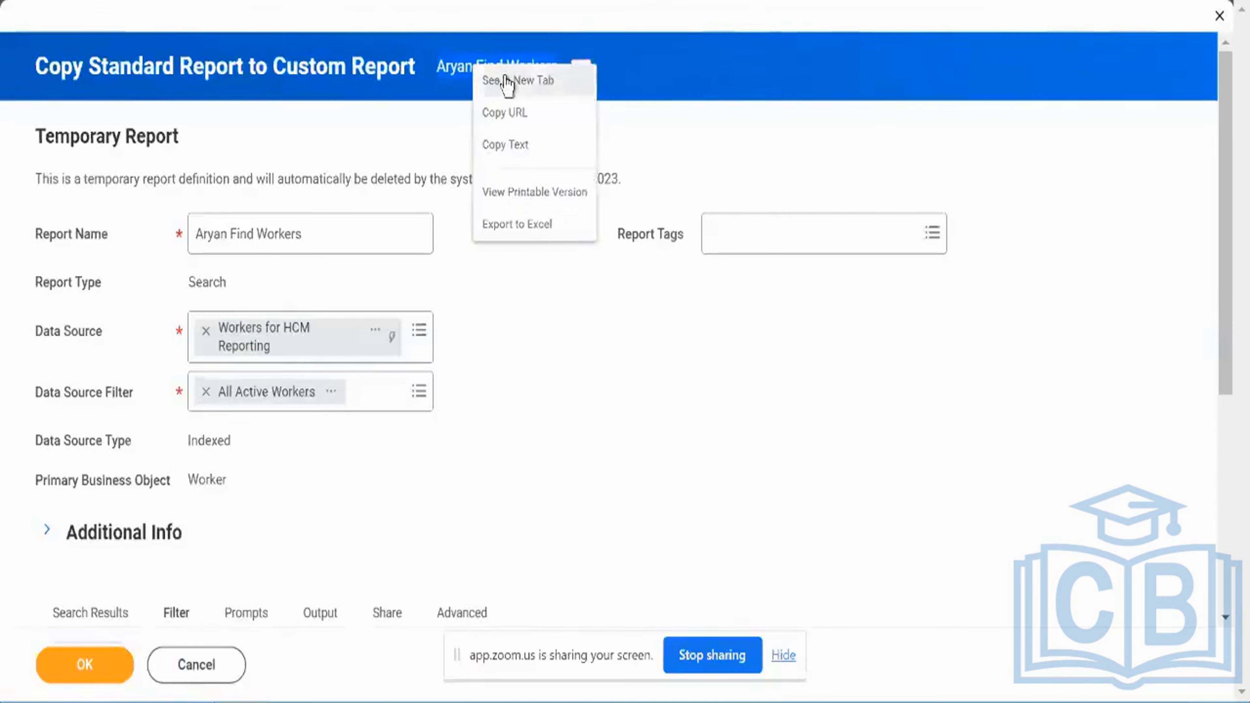
left_click(536, 87)
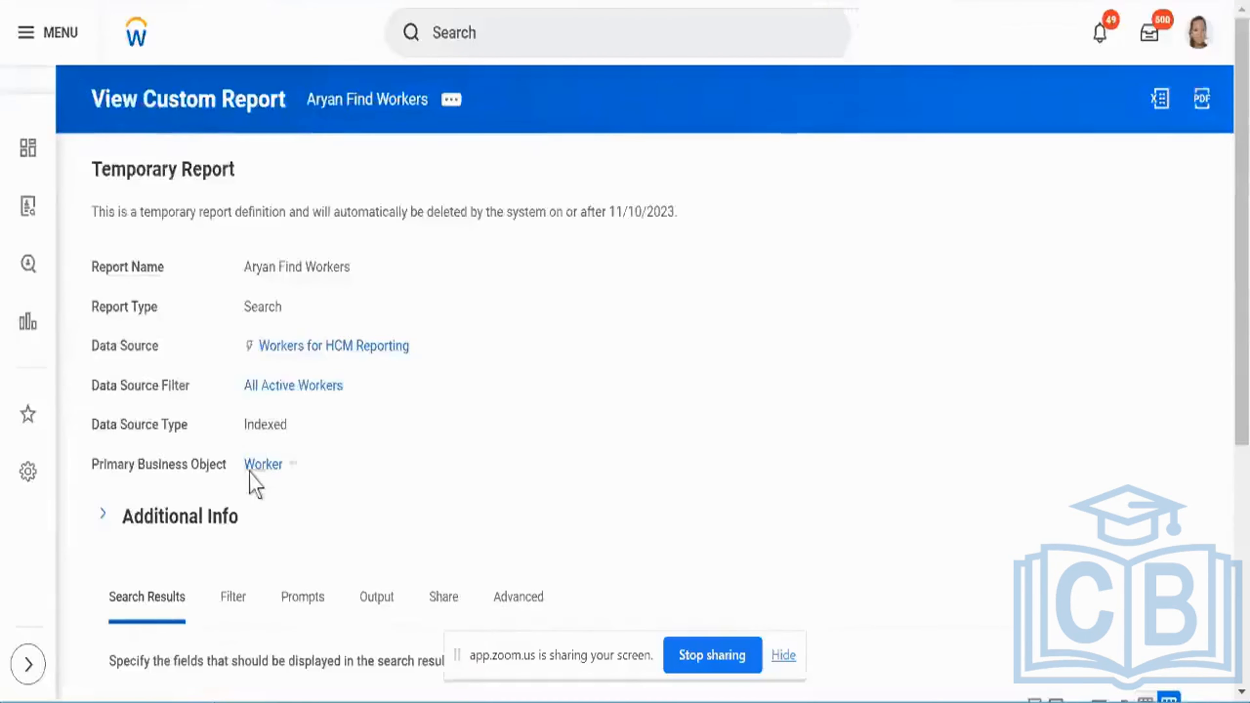
scroll(249, 473, "down", 6)
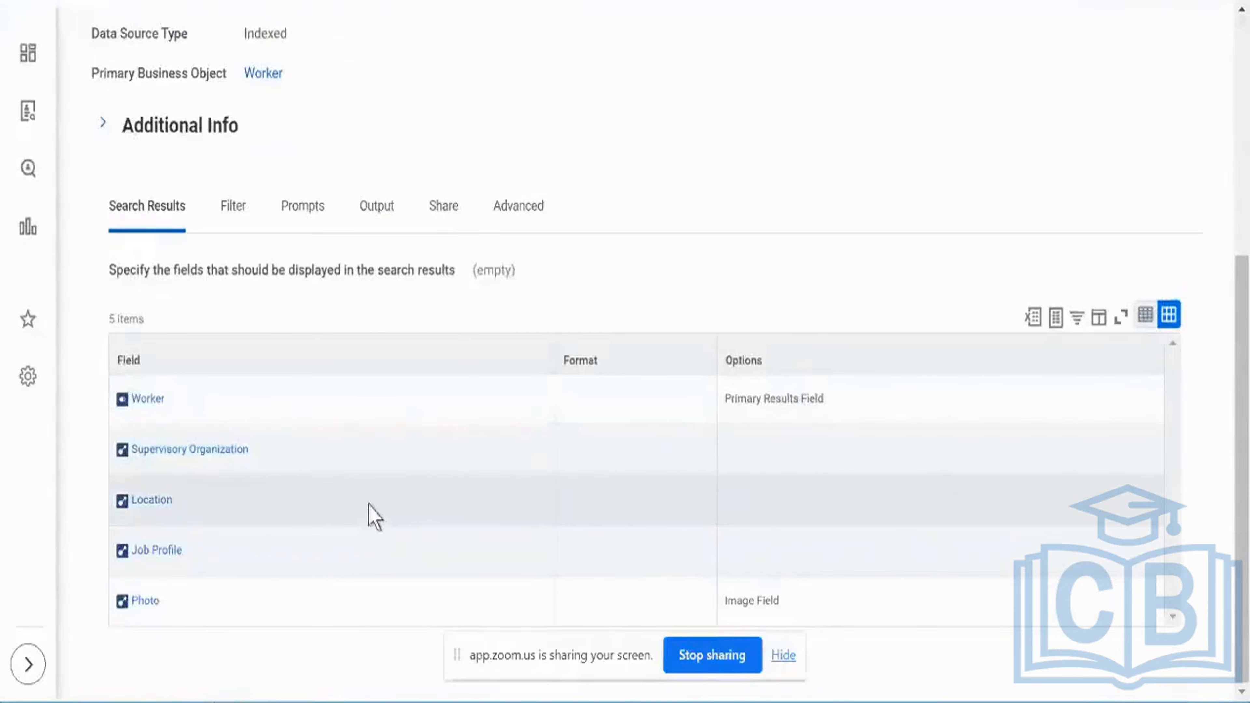
scroll(487, 148, "up", 6)
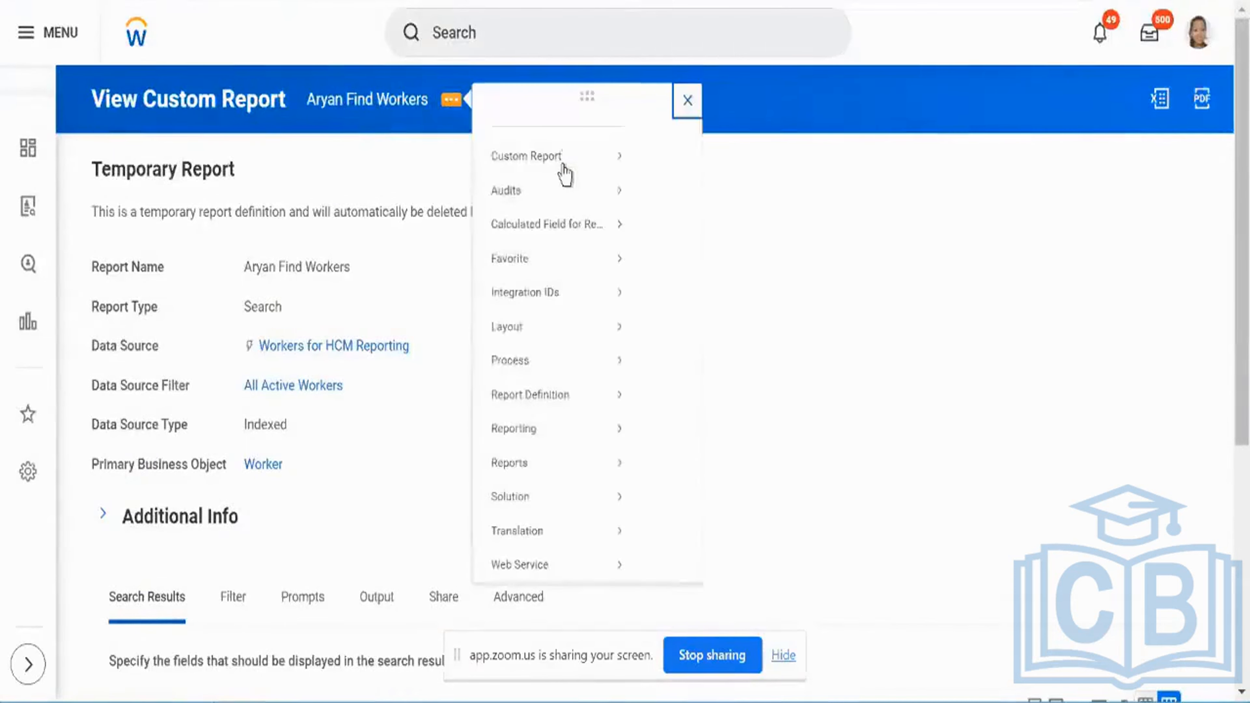
Open the copied custom report for editing
mouse_move(591, 180)
left_click(679, 191)
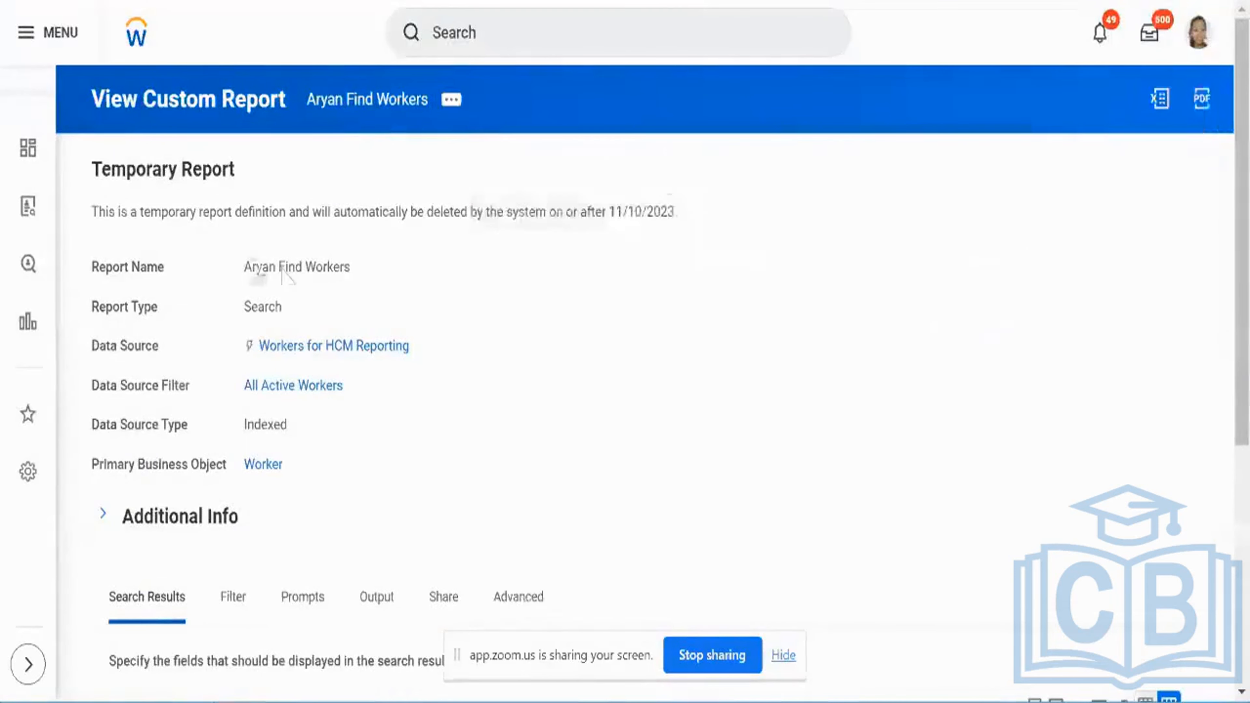
scroll(522, 434, "down", 8)
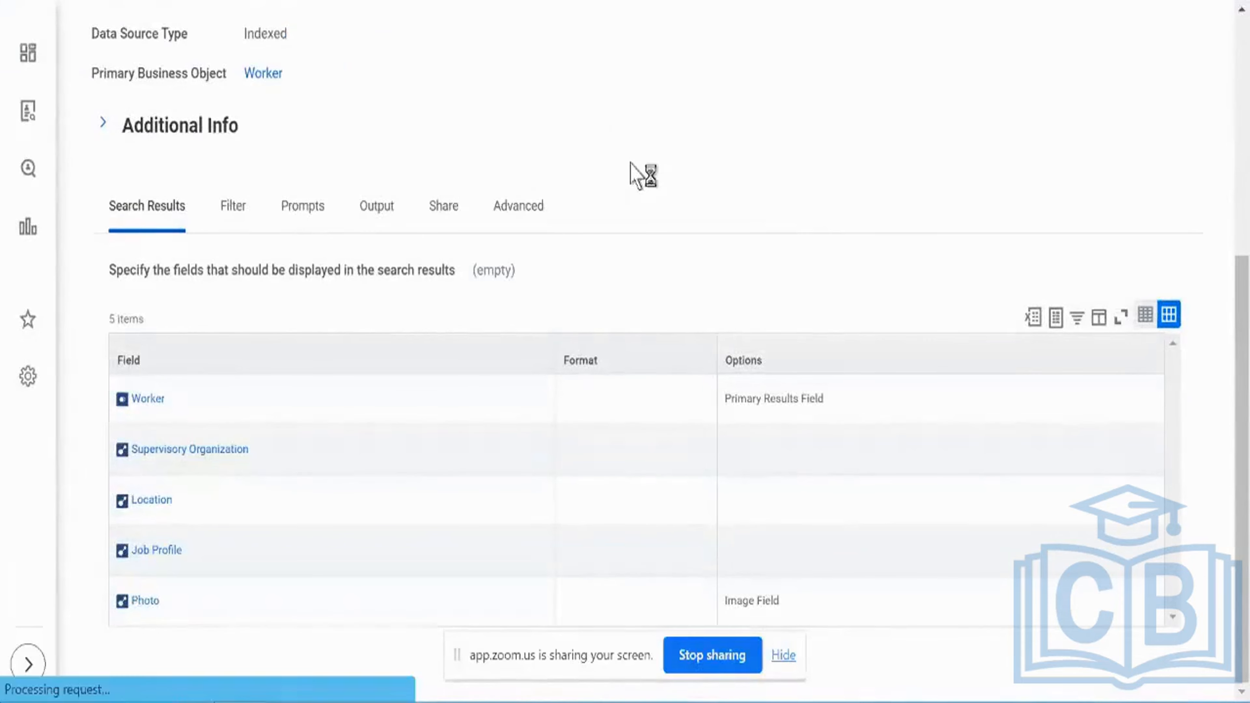
Add a row below Photo in the search results fields and set its field to Manager - Level 01
scroll(632, 165, "down", 10)
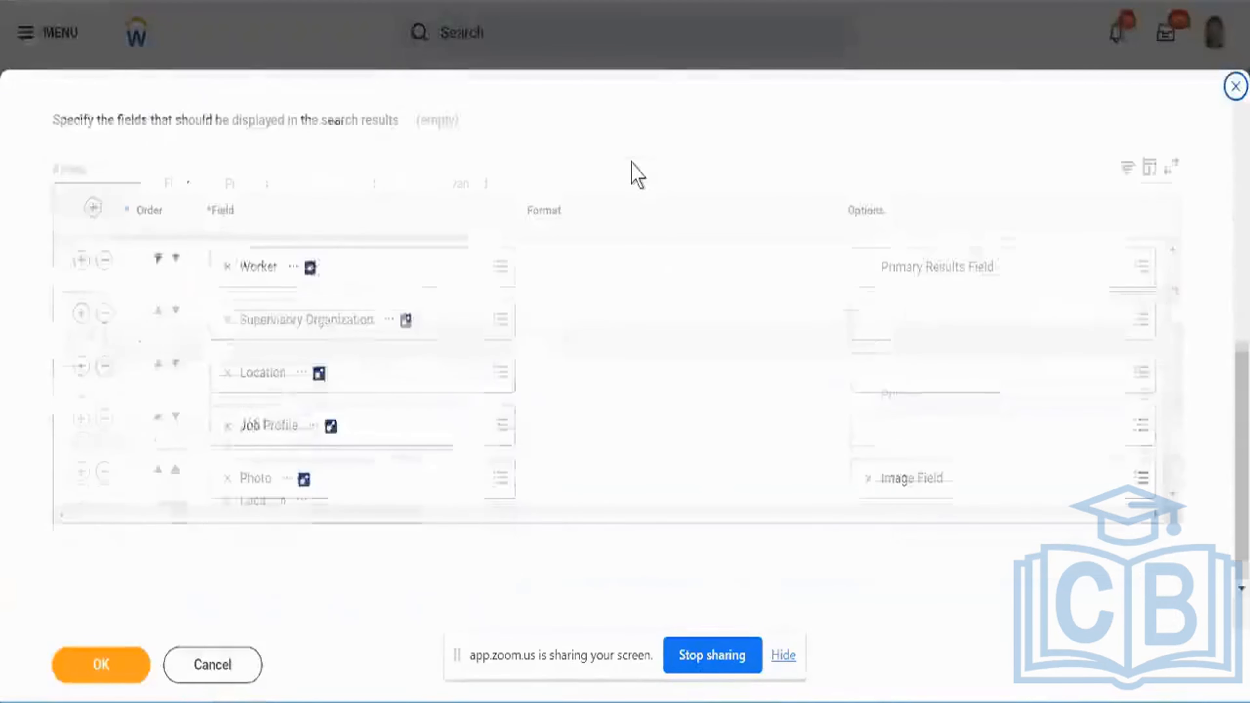
left_click(81, 501)
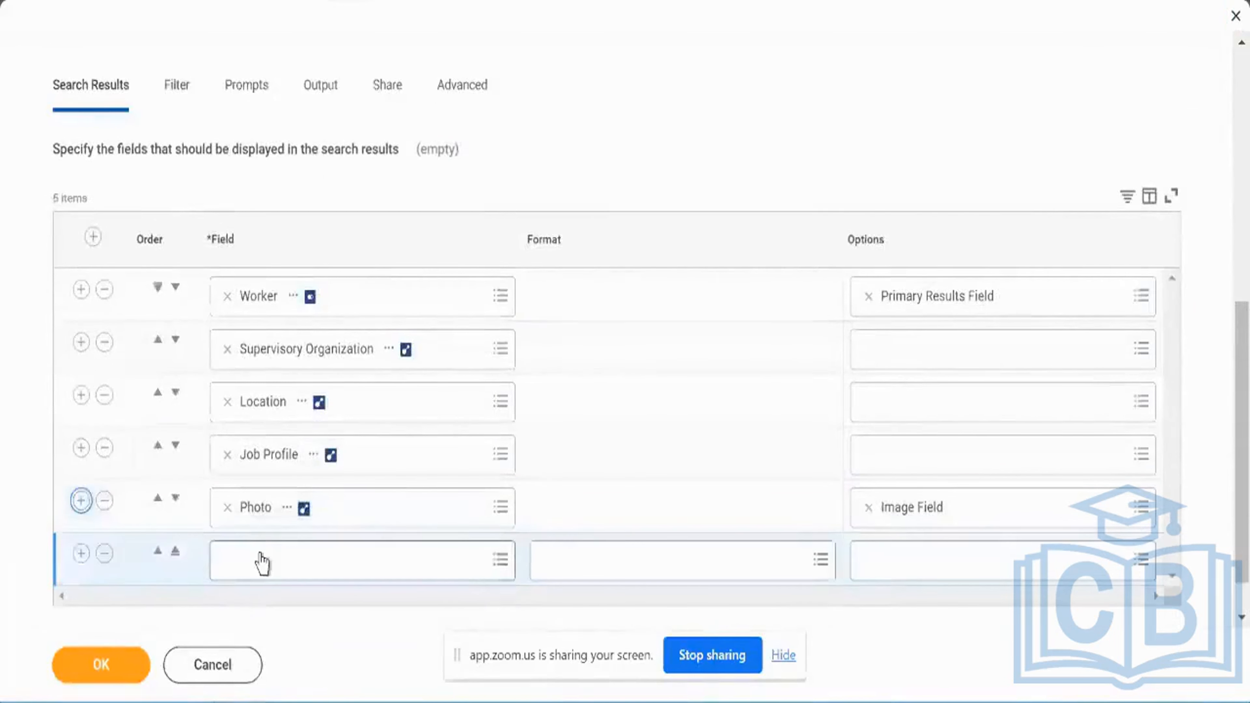
left_click(264, 555)
type("mN")
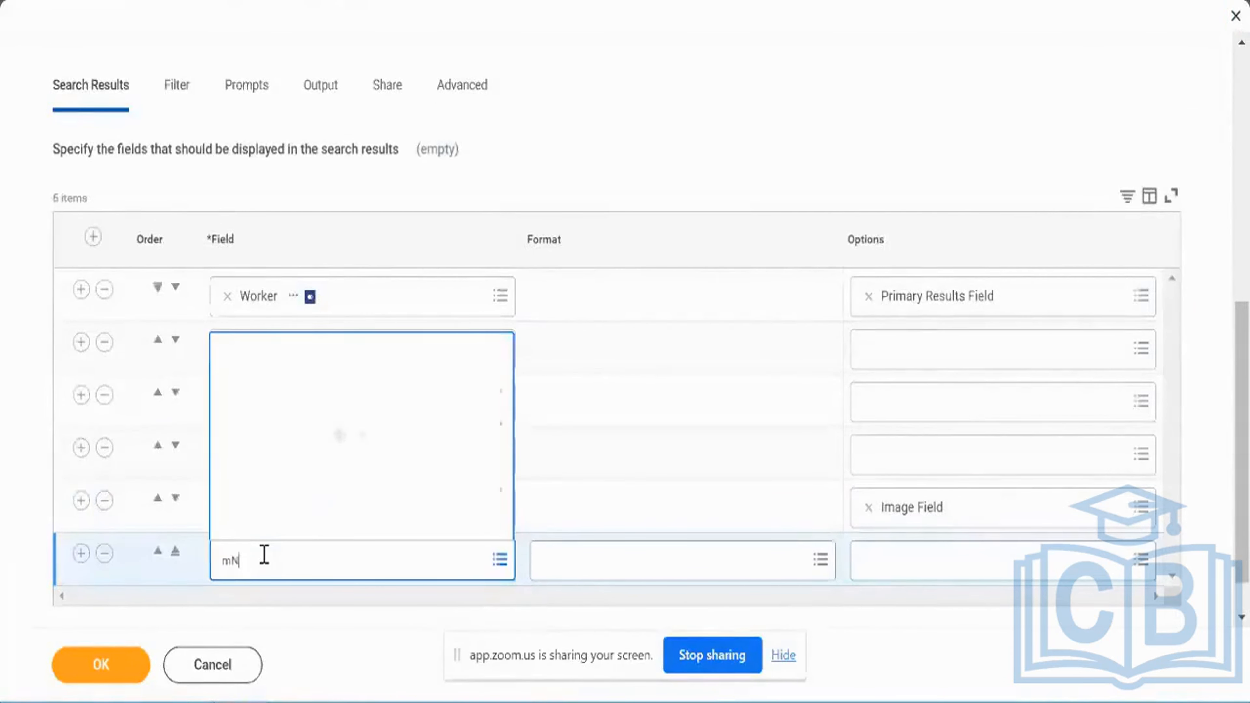
key("BackSpace")
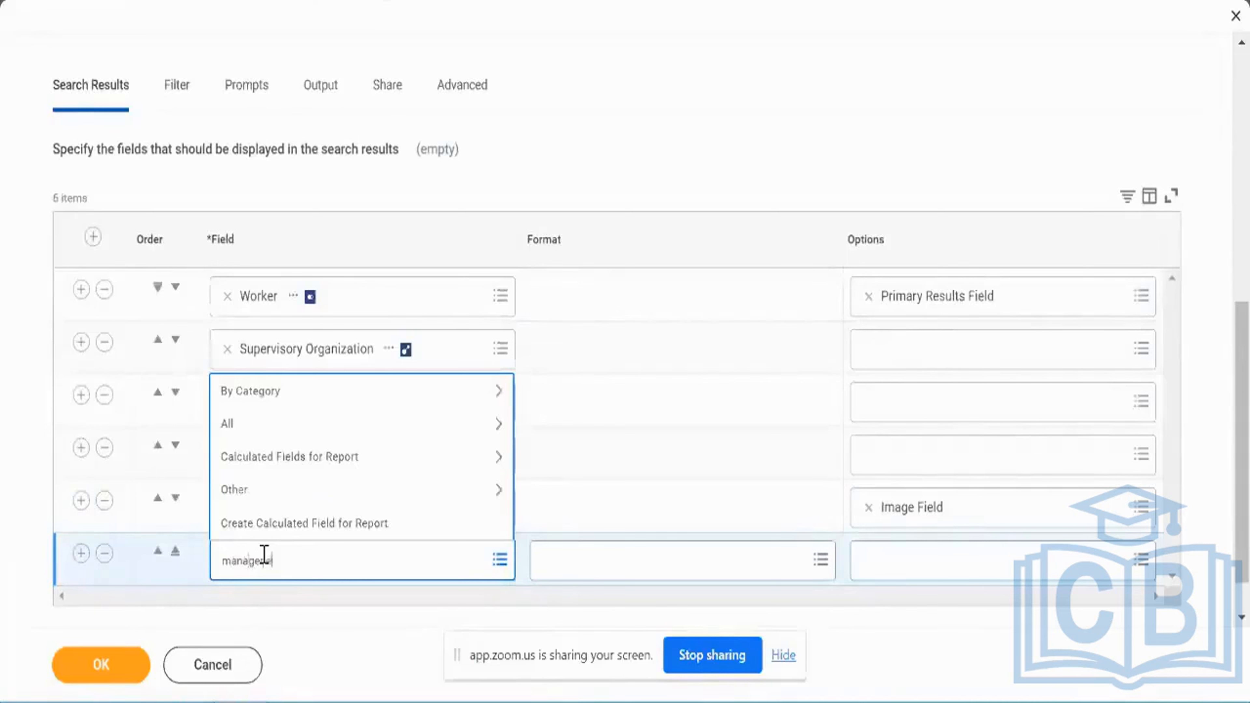
type("anager level 1")
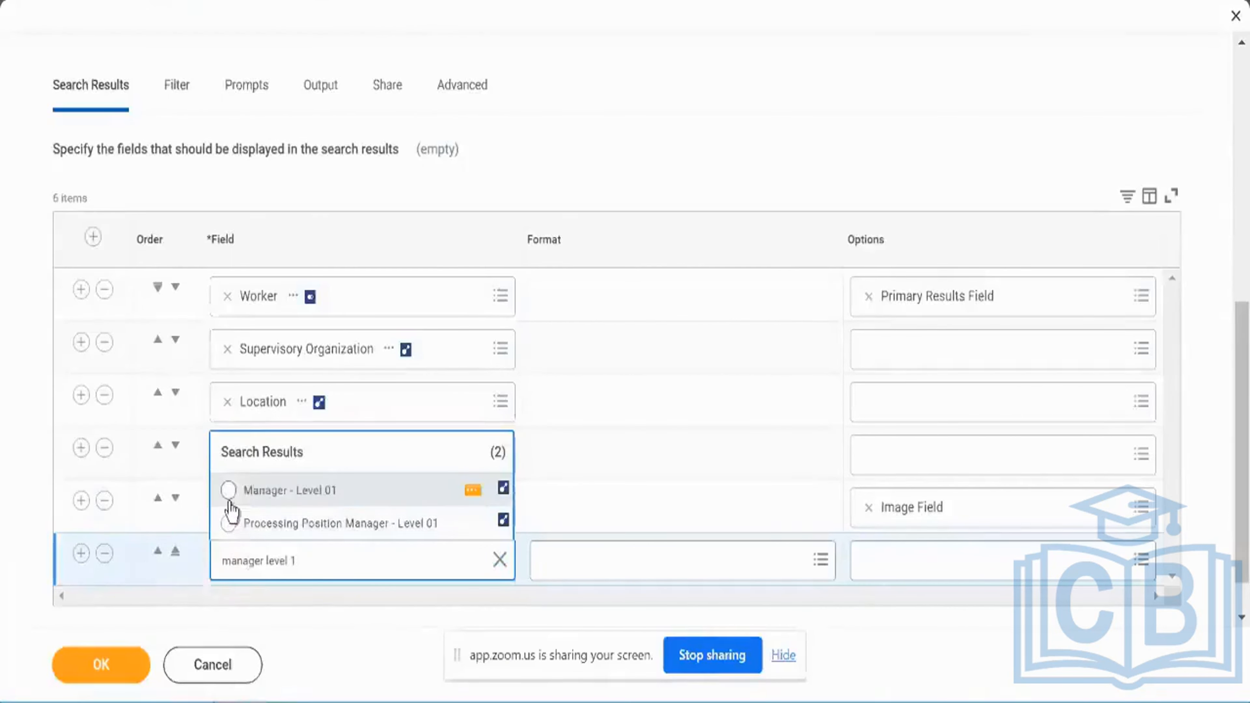
left_click(229, 490)
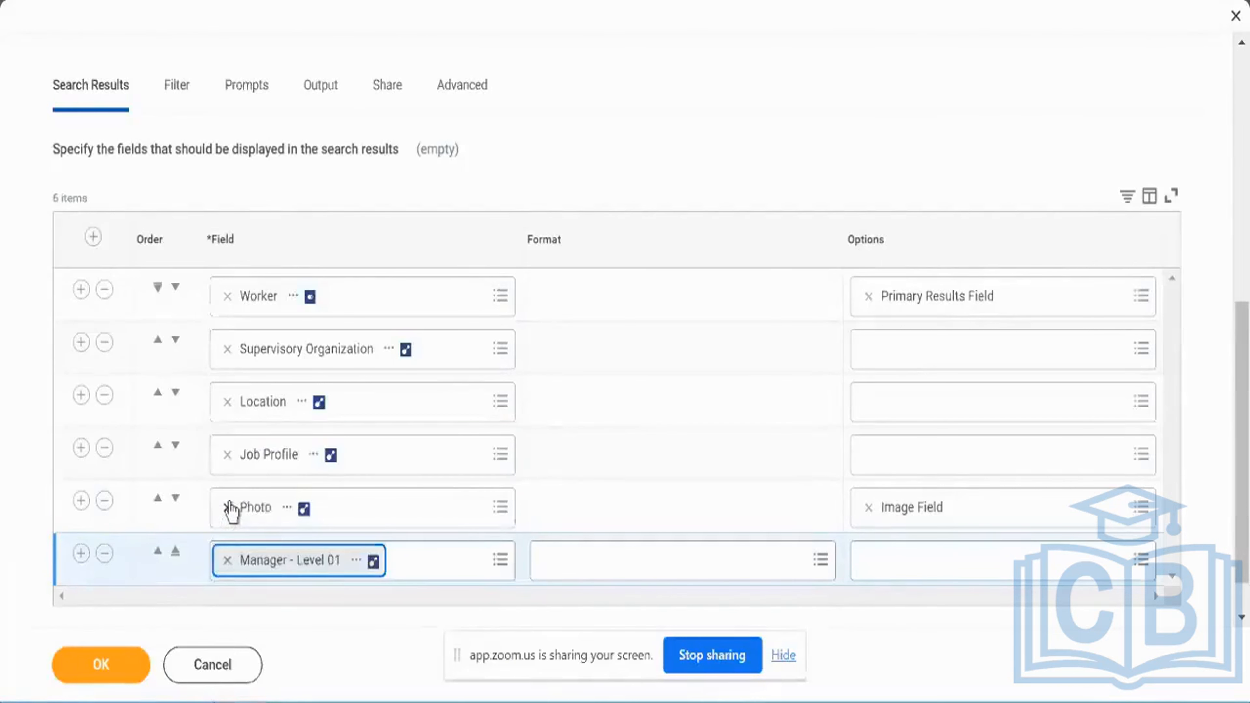
Clear and reselect Photo as the field of its row, and try to move it below the Manager - Level 01 row
left_click(227, 506)
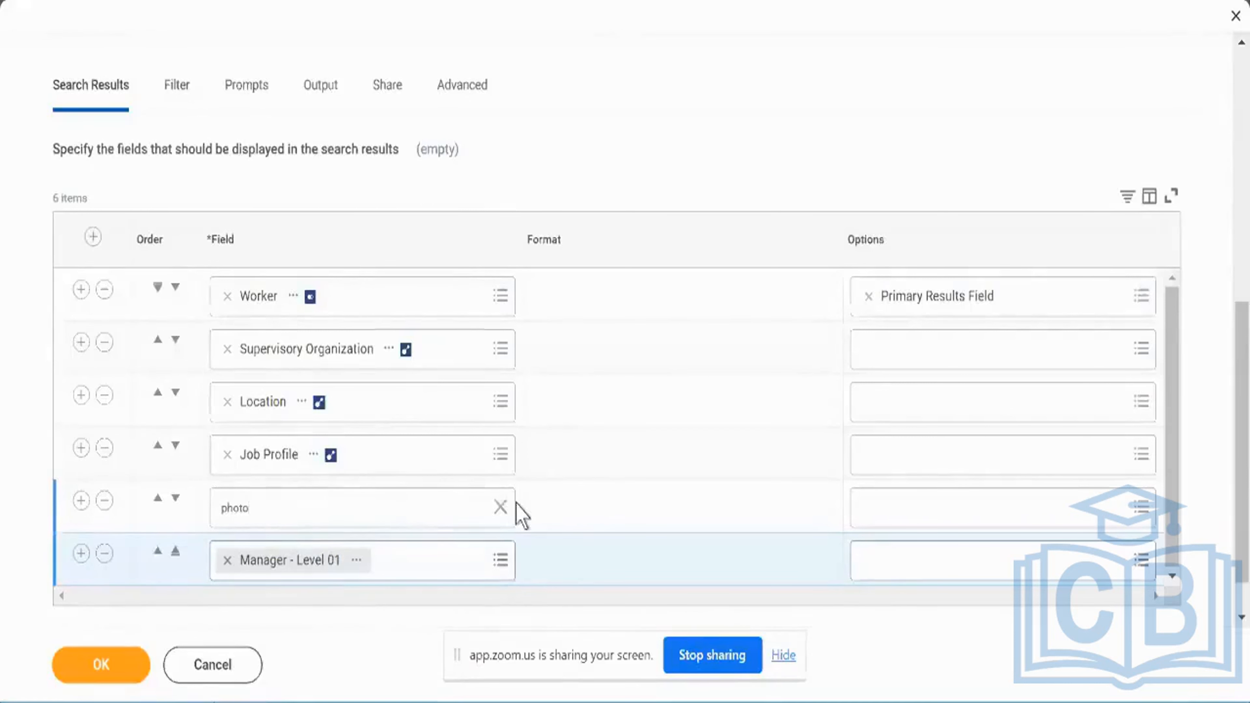
key("Return")
left_click(228, 309)
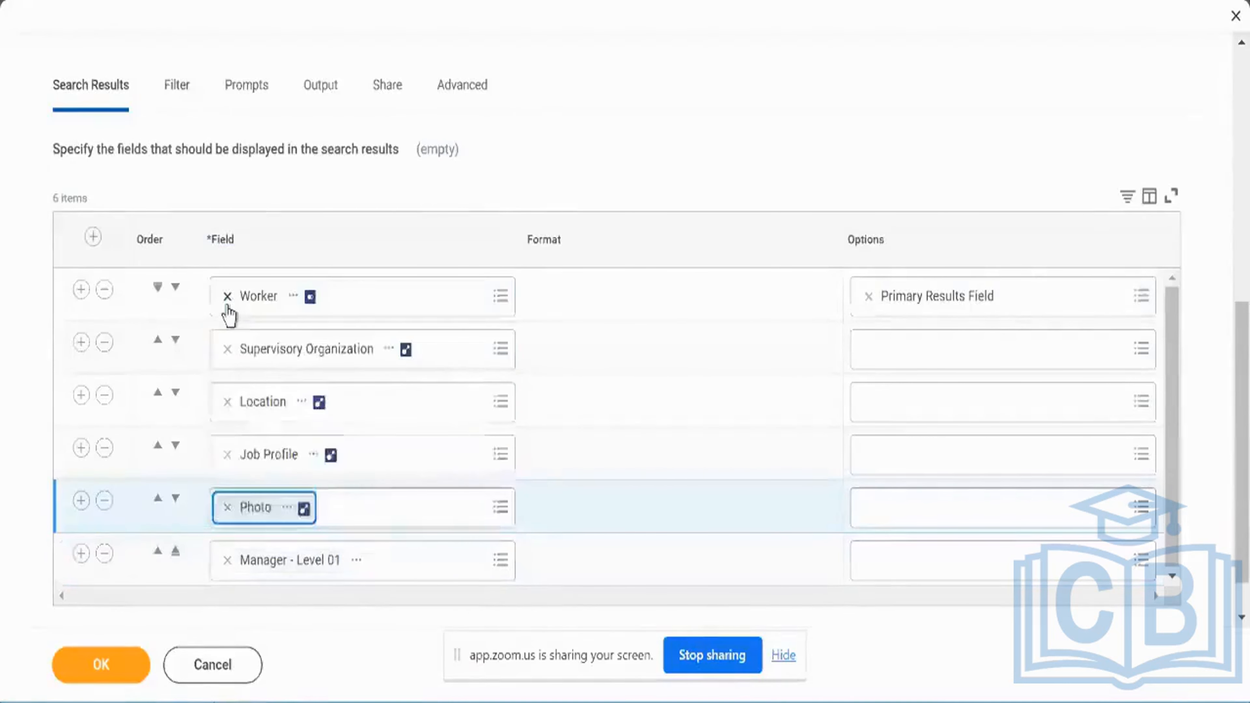
left_click(174, 498)
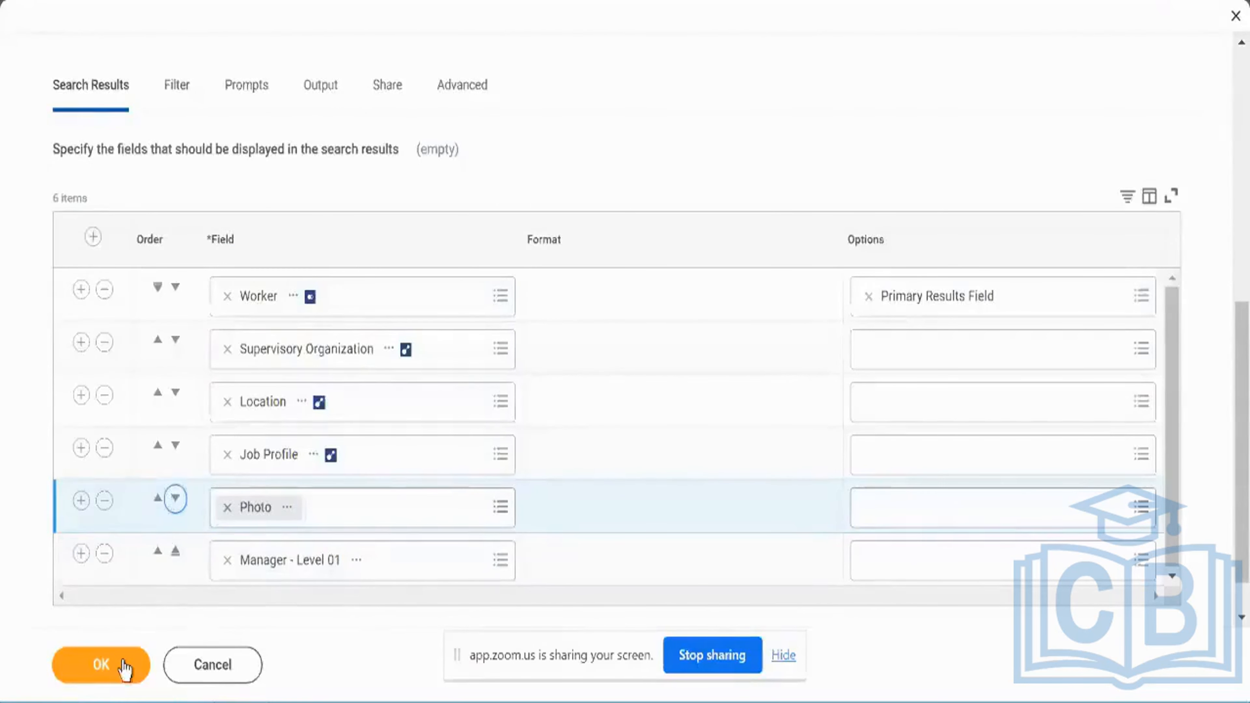
Move the Photo row below Manager - Level 01 in the search results fields and try to save the report
left_click(175, 499)
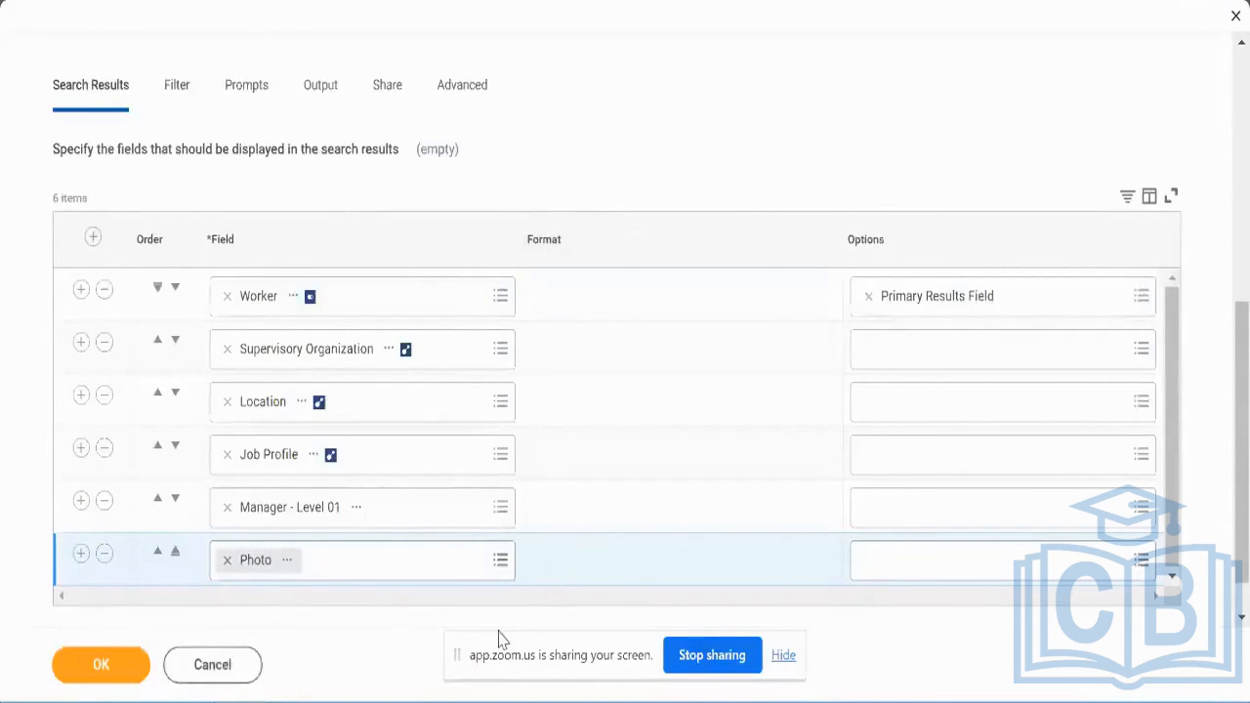
scroll(591, 172, "up", 10)
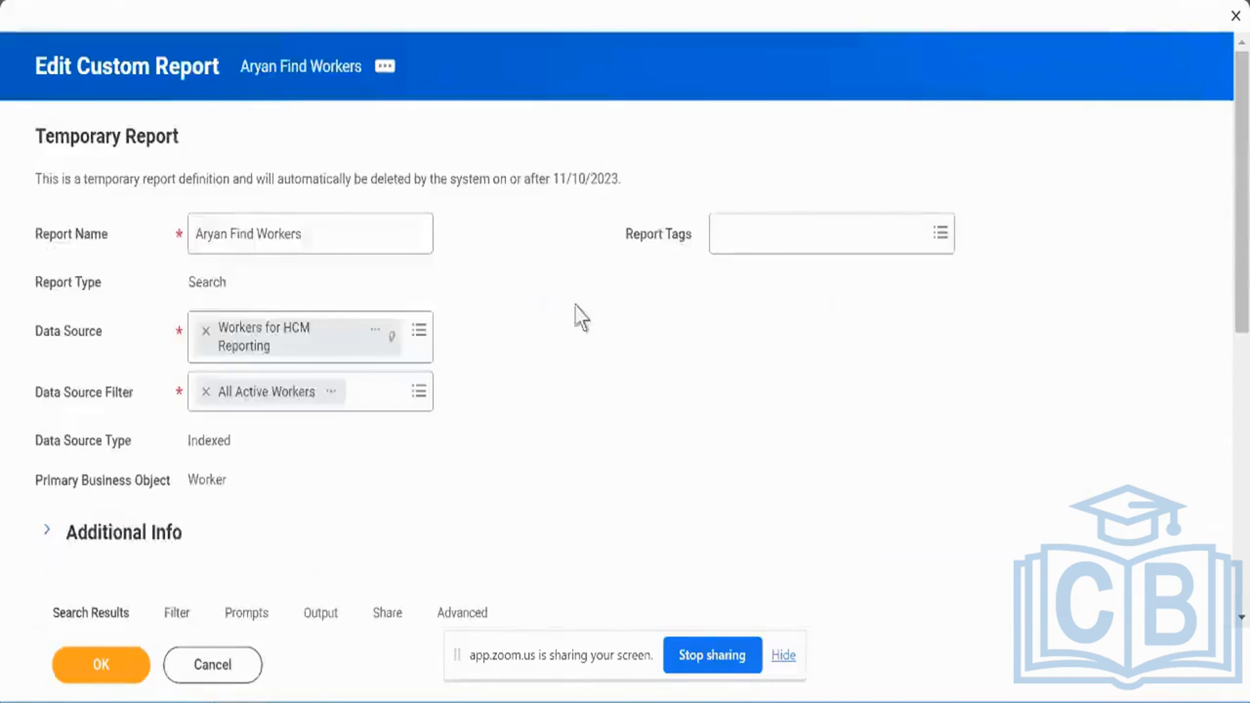
scroll(529, 491, "down", 10)
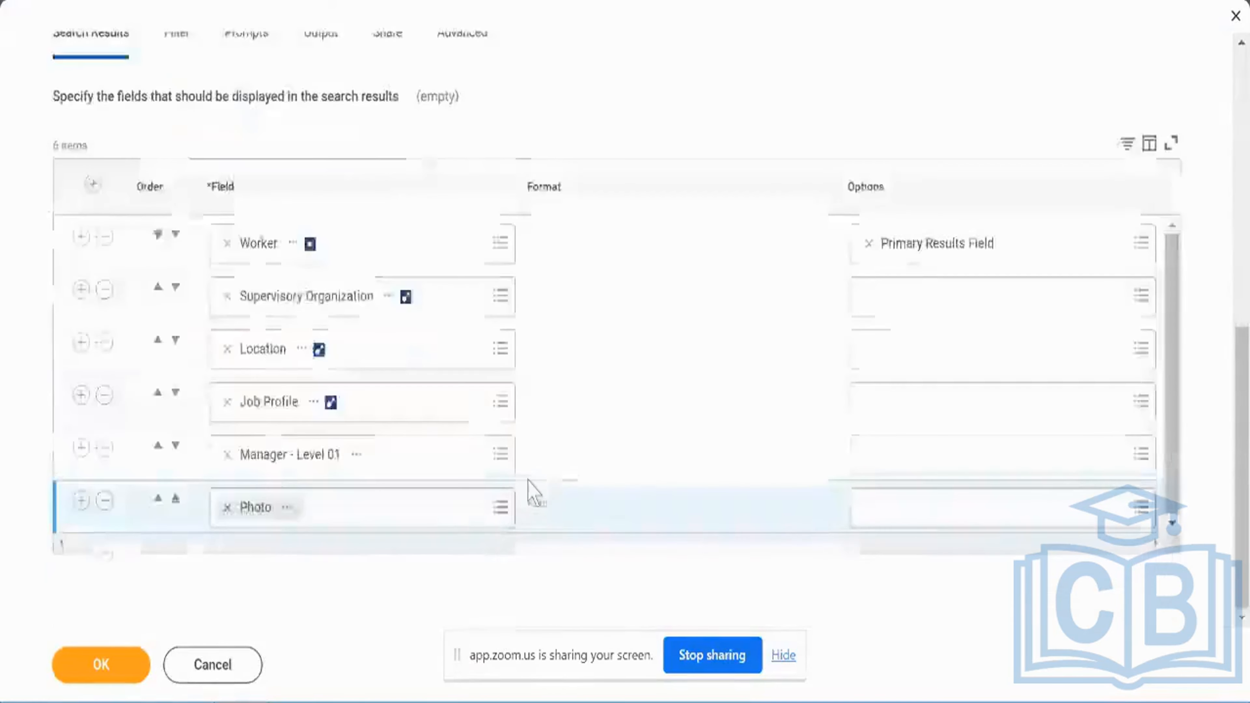
left_click(88, 669)
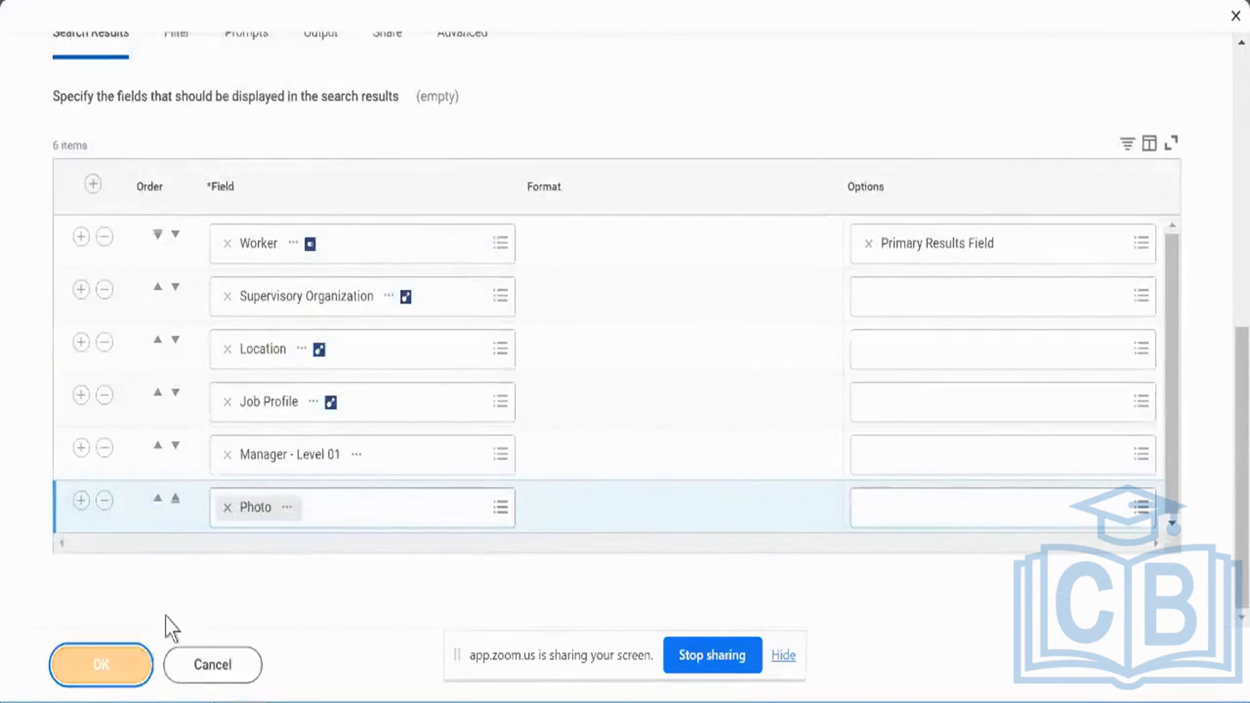
Remove the Photo row from the search results fields and try to save the report
left_click(104, 501)
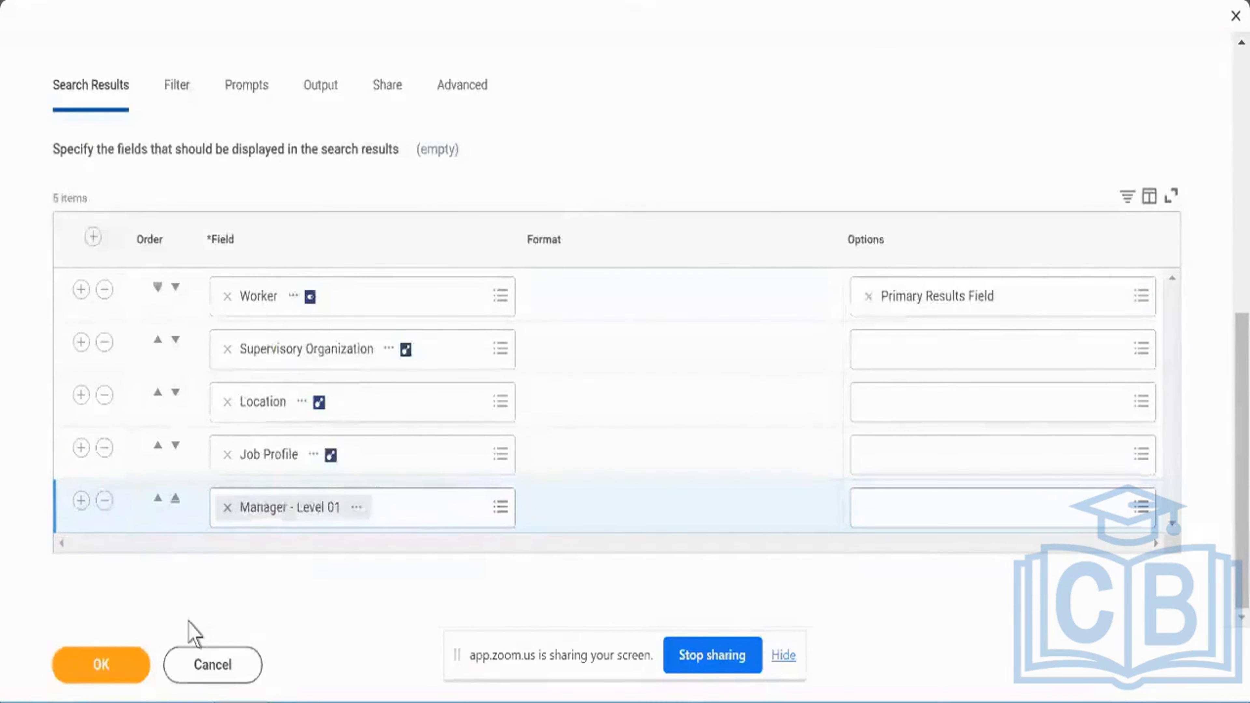
left_click(79, 681)
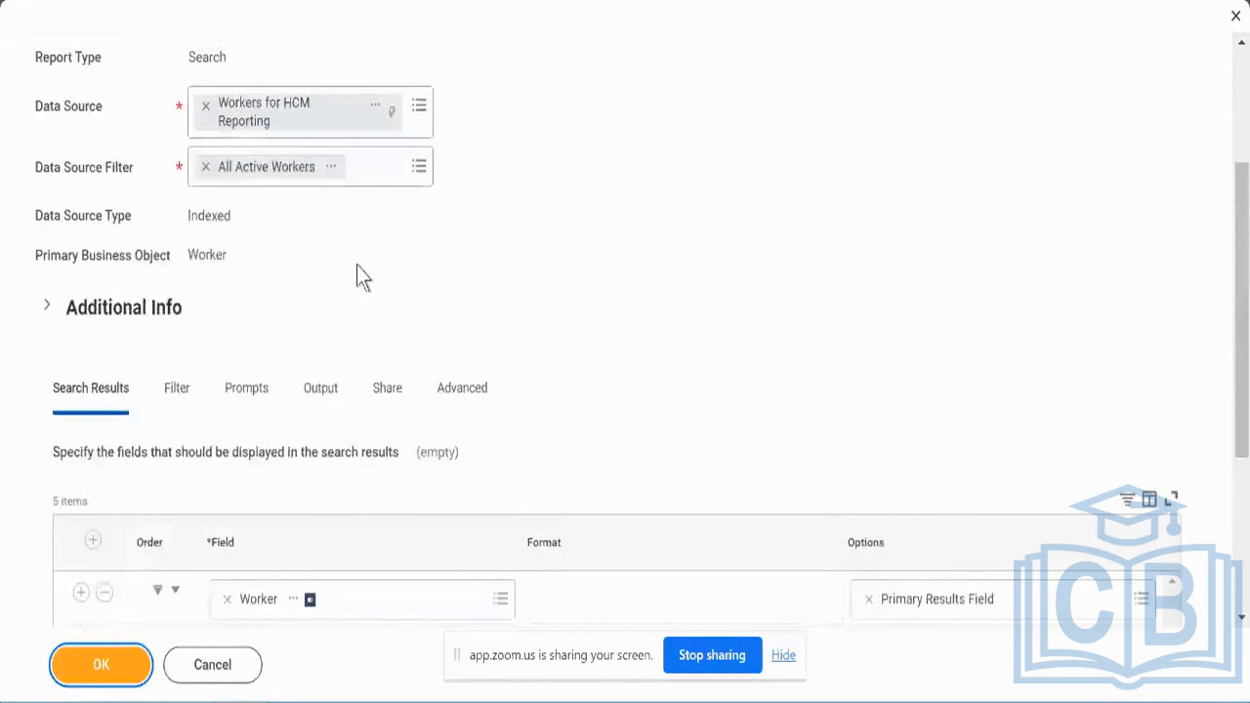
Review the report's prompt defaults, enable and disable Populate Undefined Prompt Defaults, and try to save the report again
left_click(264, 394)
scroll(270, 400, "down", 5)
scroll(416, 427, "down", 2)
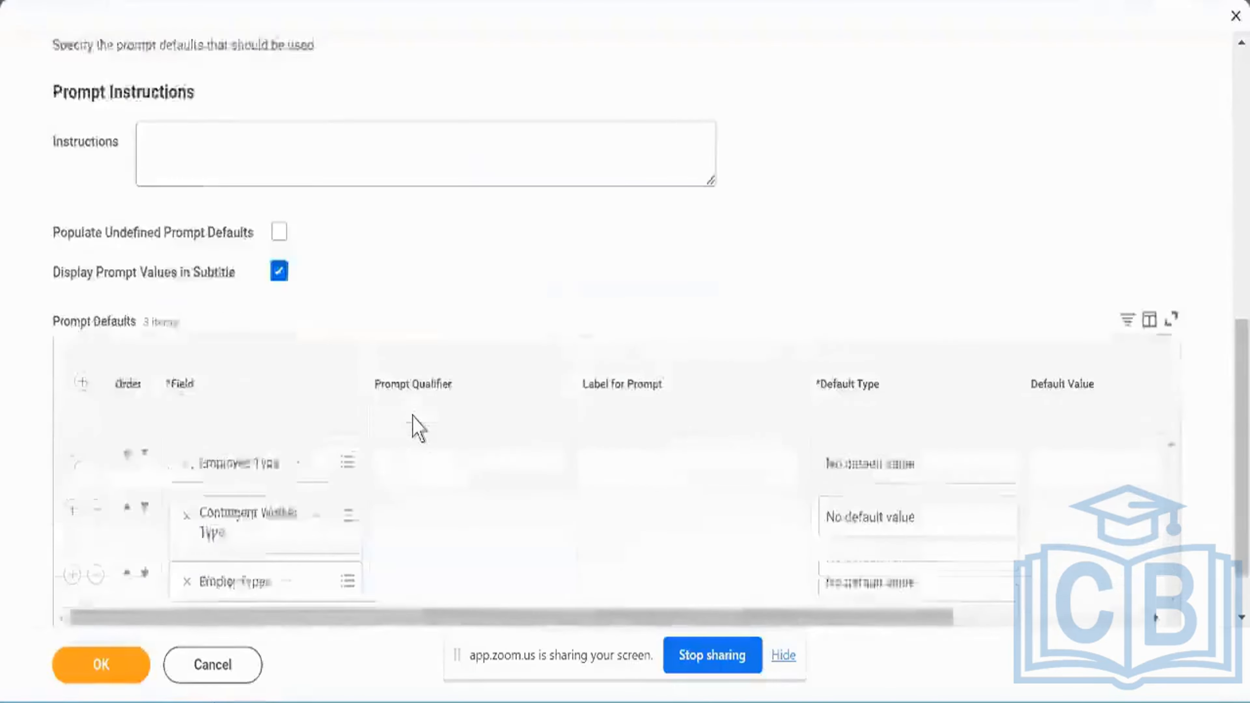
scroll(415, 427, "down", 2)
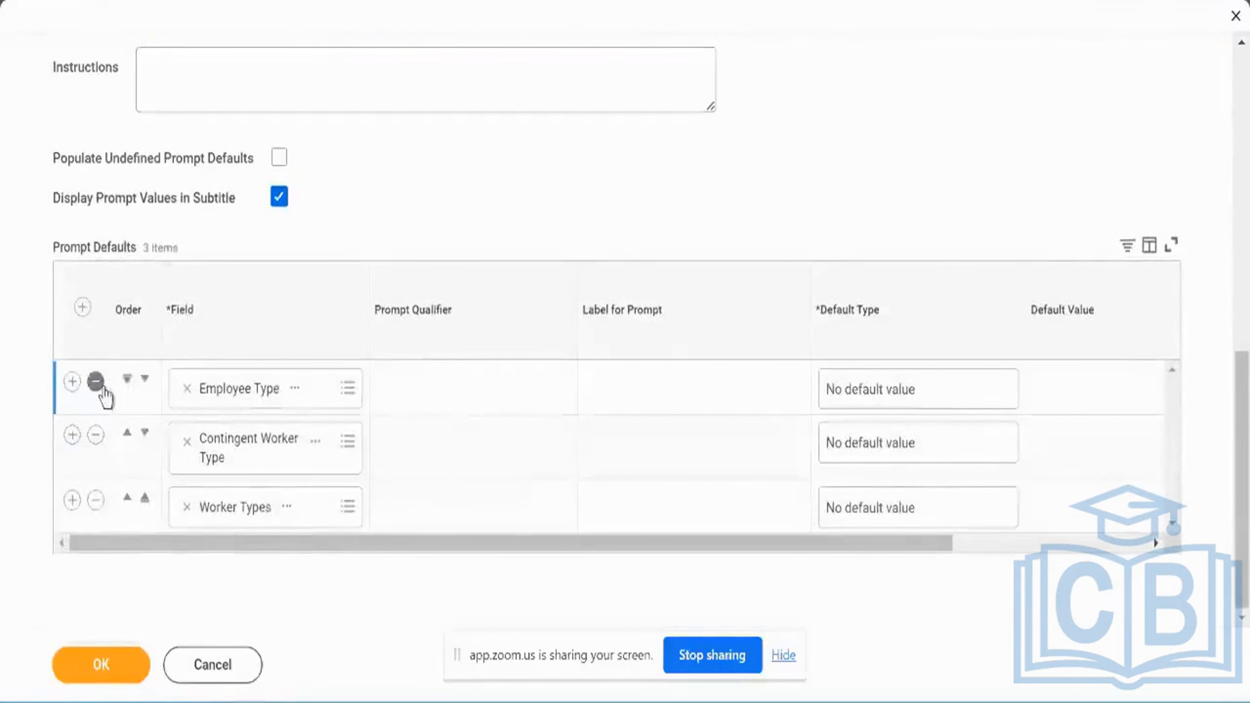
left_click(279, 159)
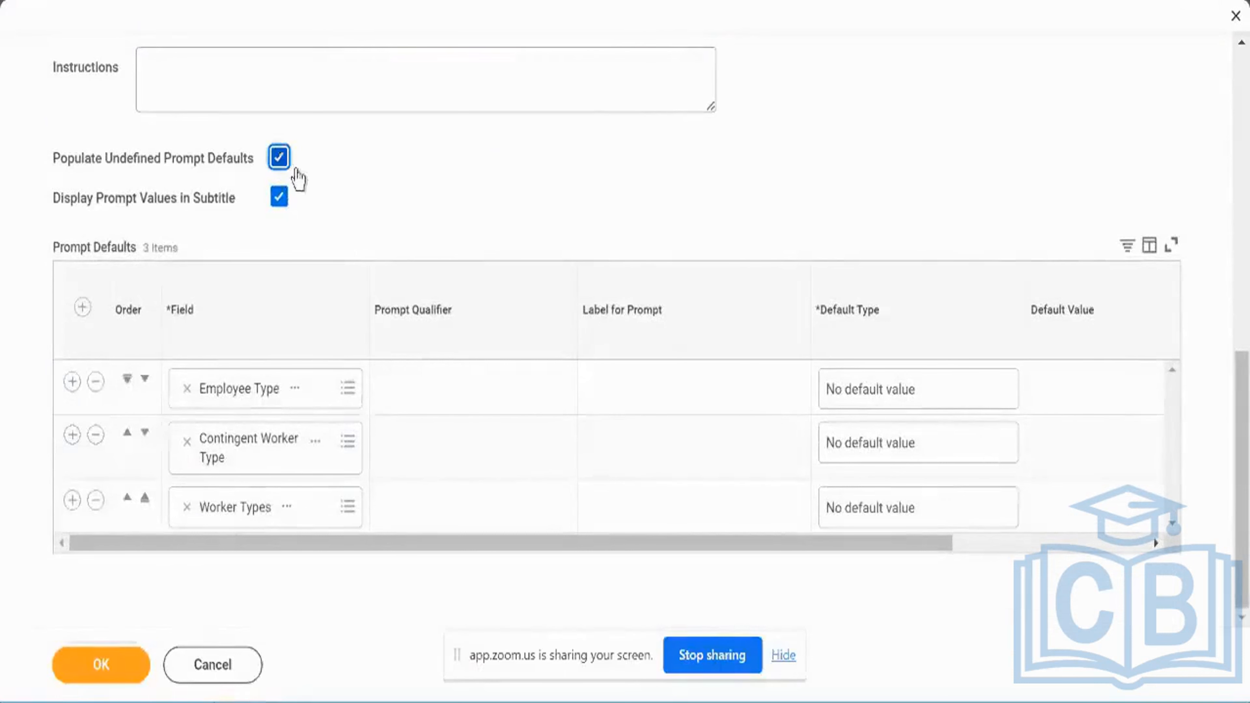
left_click(294, 167)
left_click(103, 664)
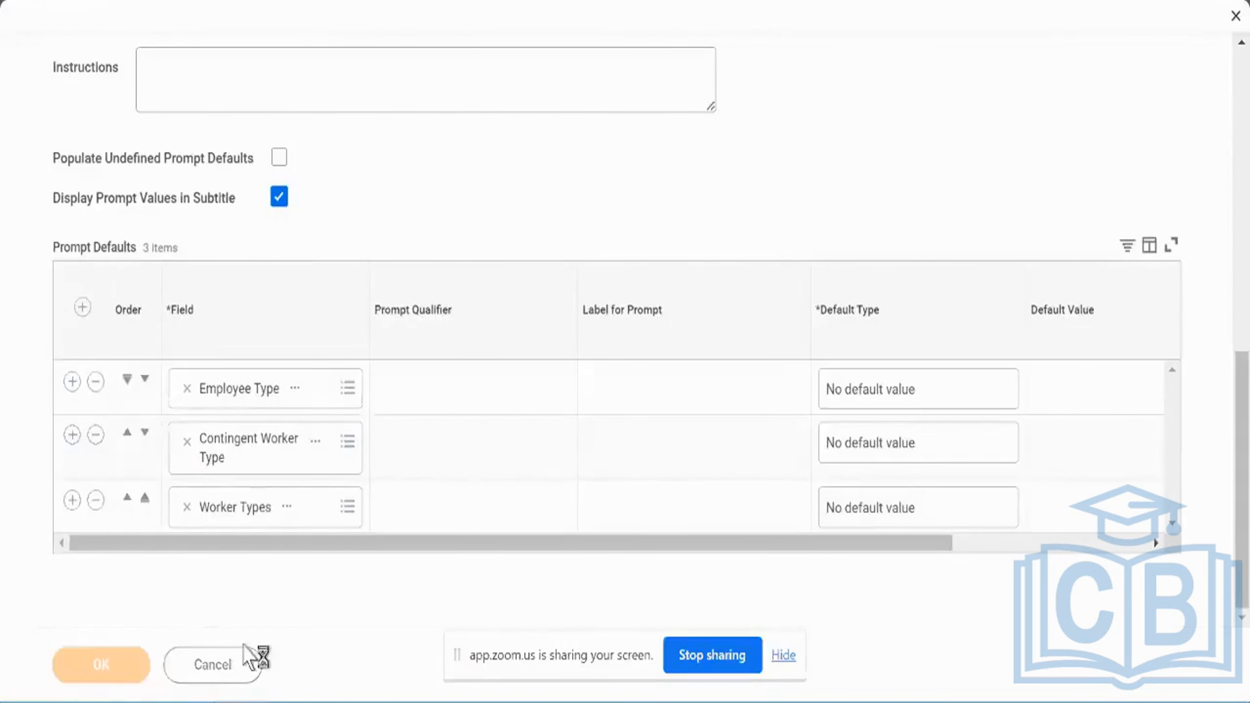
Open the list of errors for the report, check which rows they concern, and close it
scroll(287, 324, "up", 7)
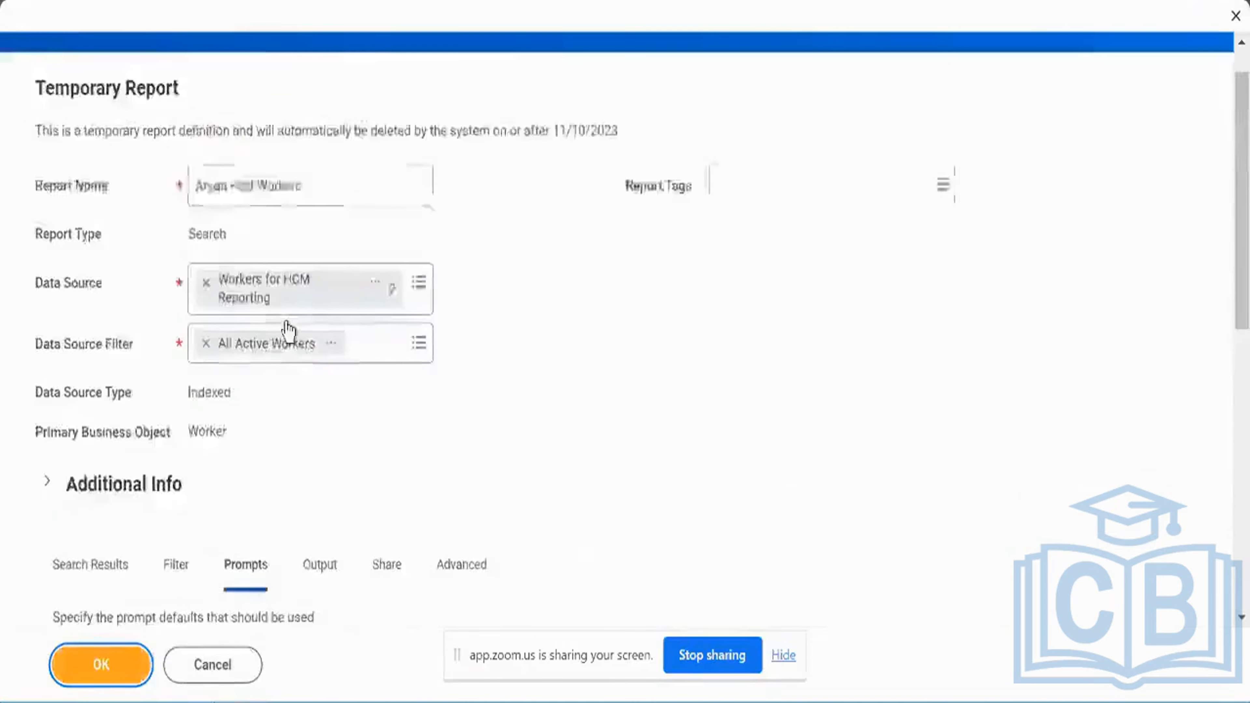
scroll(512, 546, "down", 5)
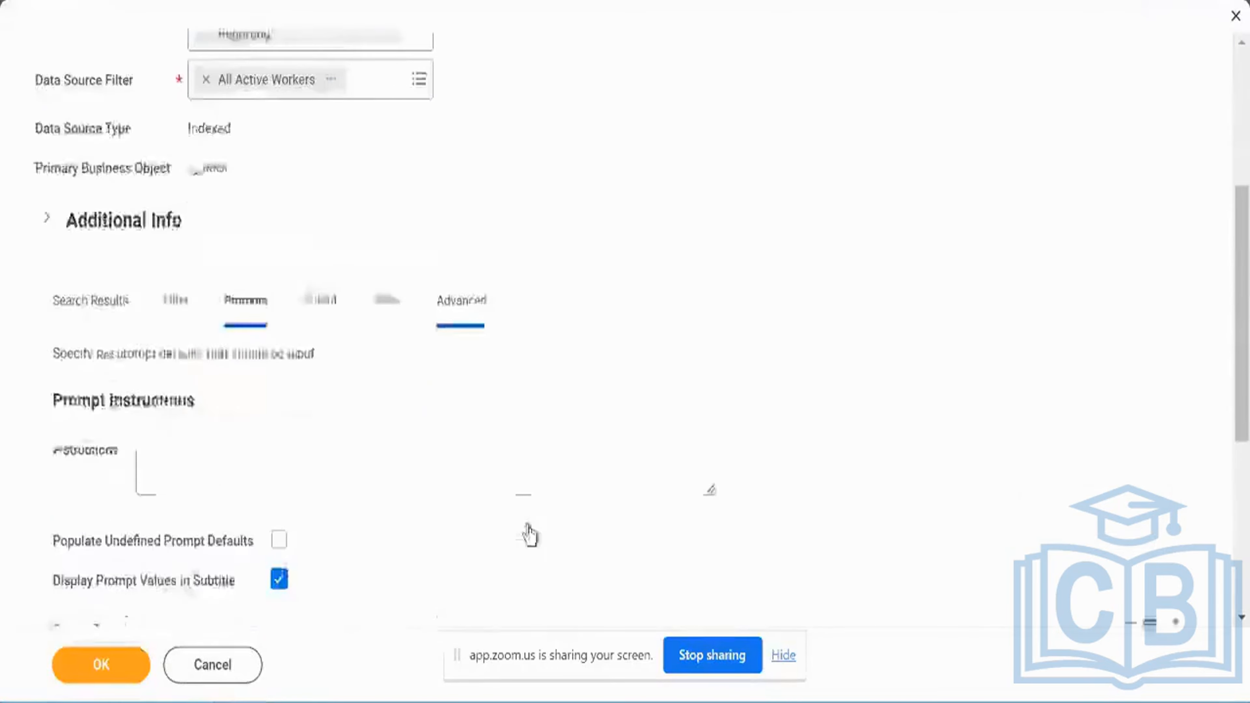
scroll(502, 346, "down", 7)
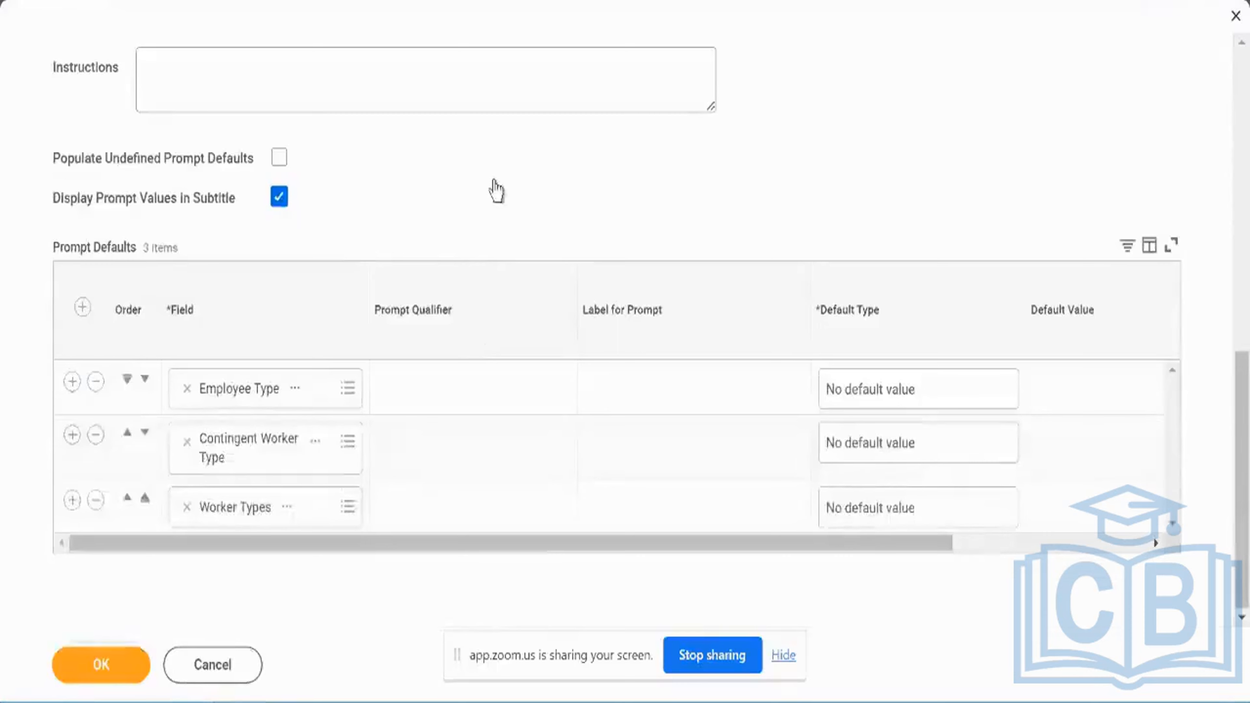
scroll(496, 189, "up", 5)
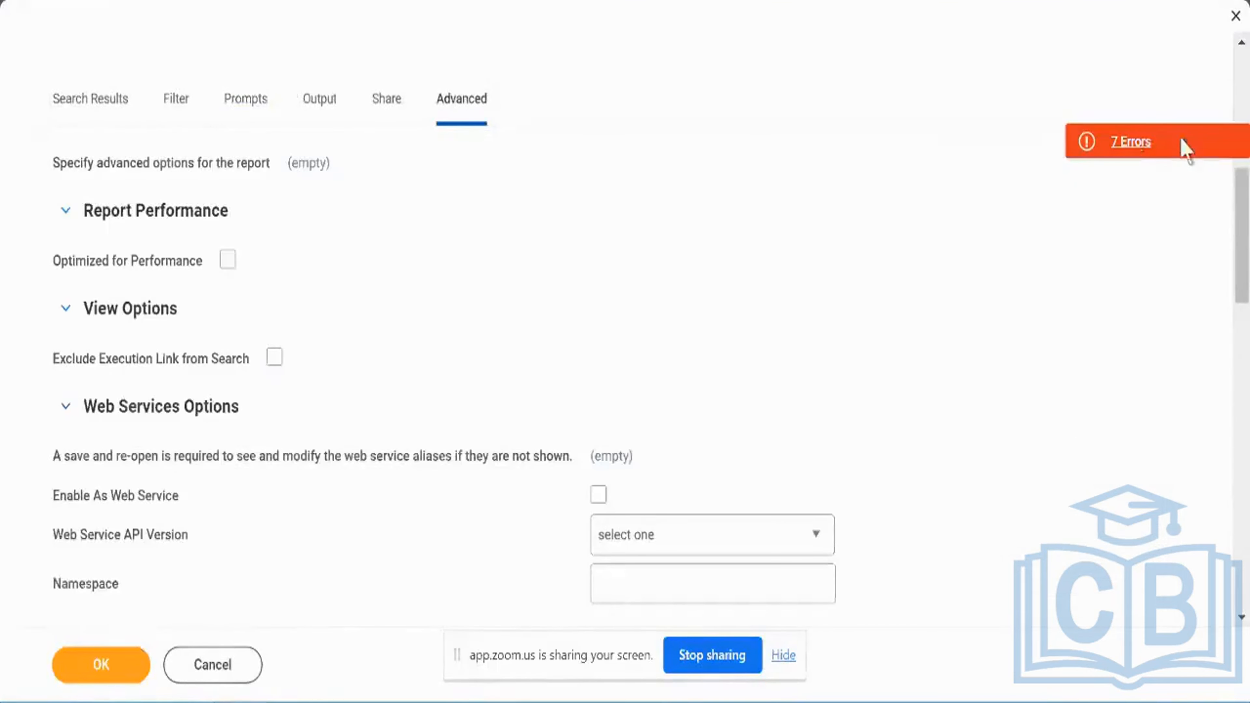
left_click(1131, 144)
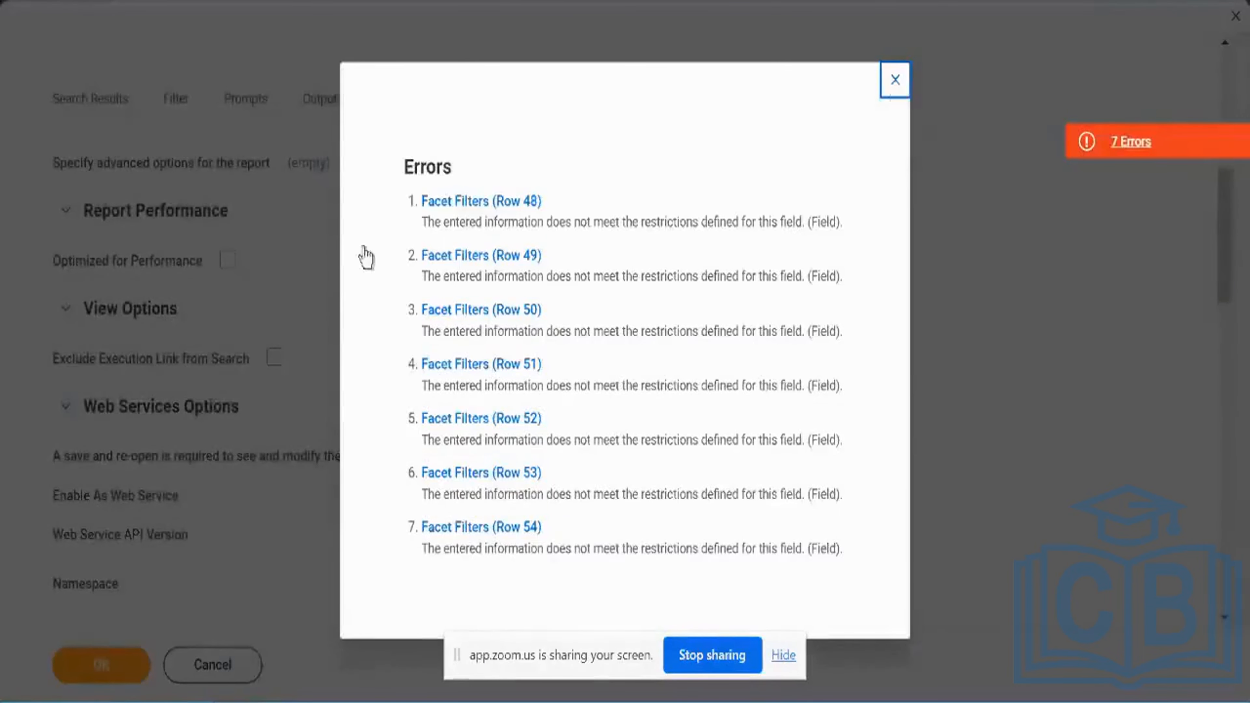
left_click(329, 294)
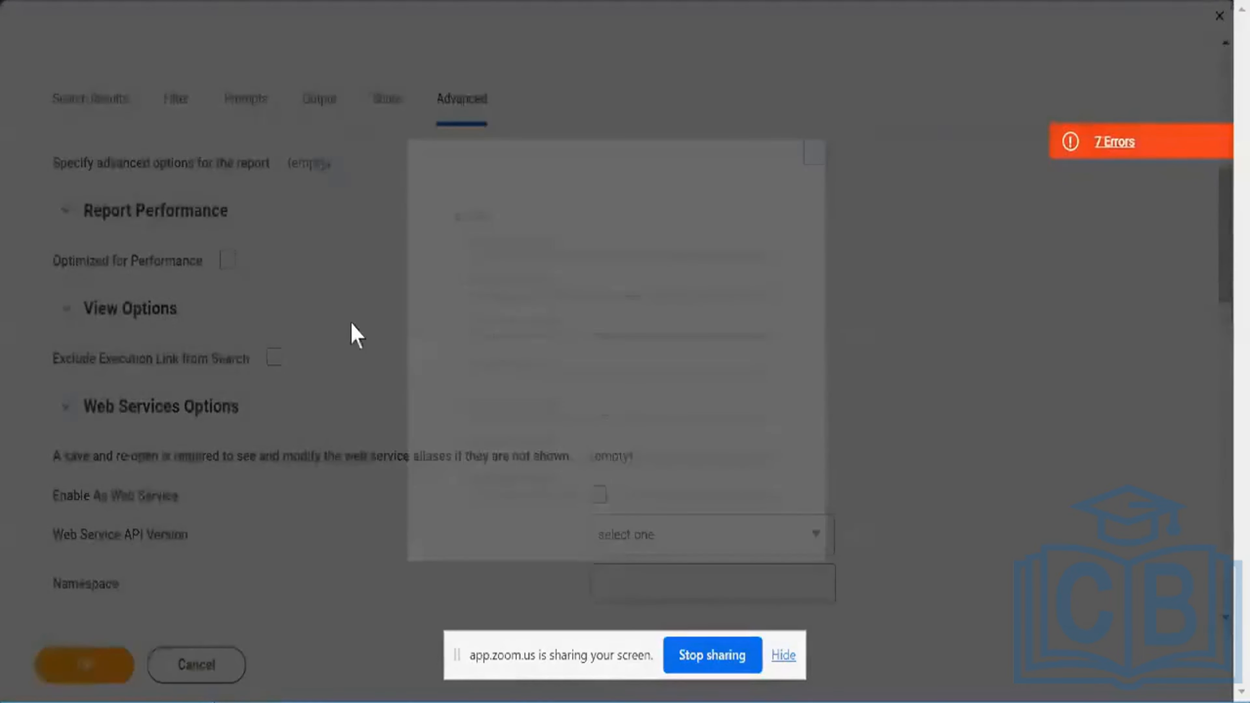
Expand the errors above the Facet Filters table and look through its rows for the fields they refer to
scroll(353, 333, "down", 15)
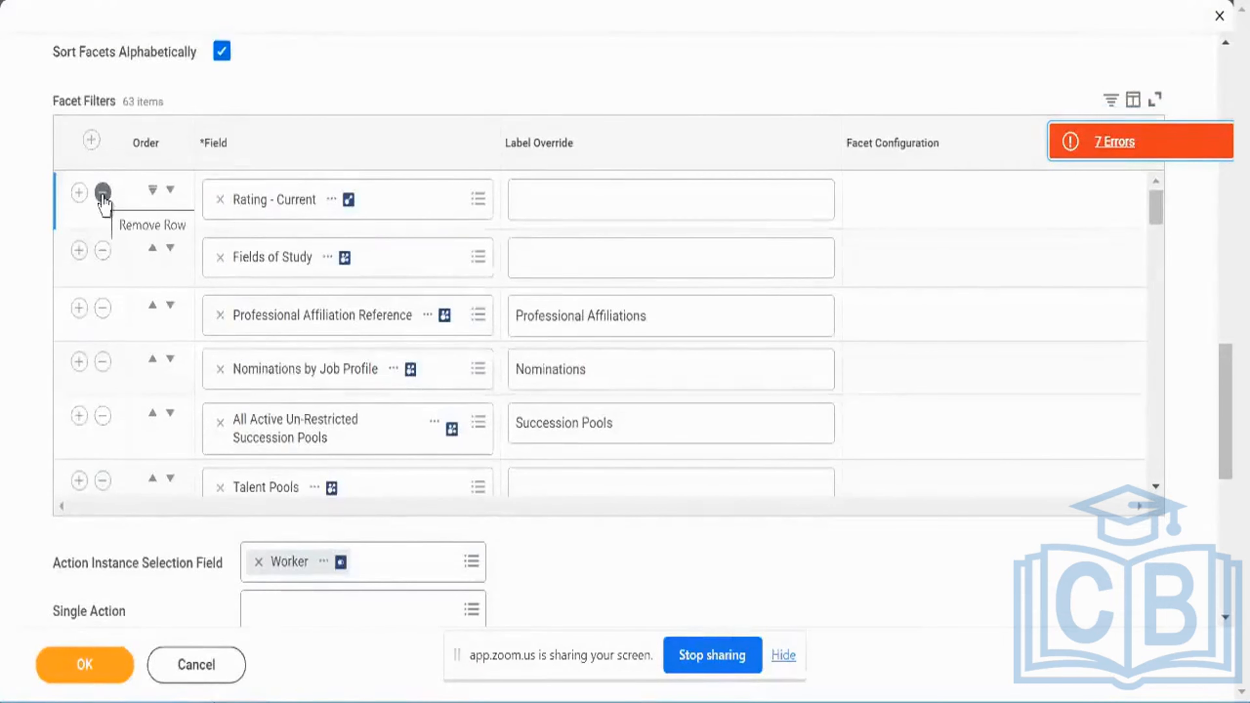
scroll(172, 367, "down", 10)
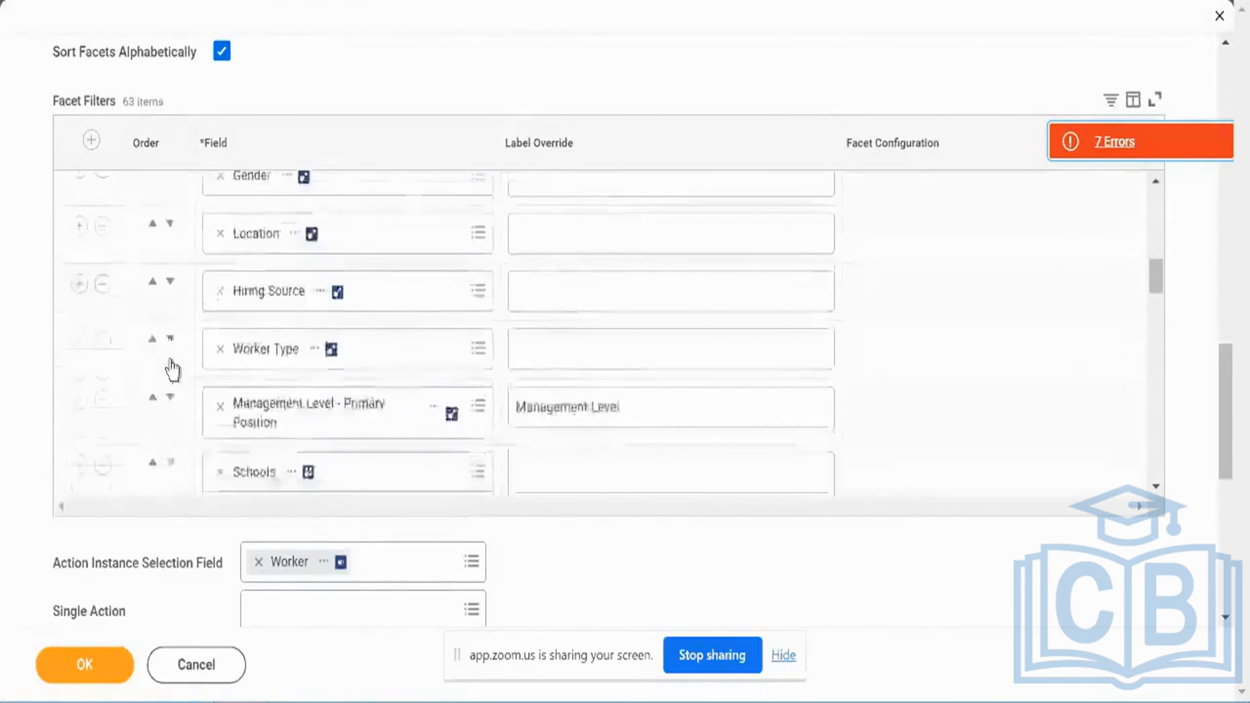
scroll(172, 369, "down", 10)
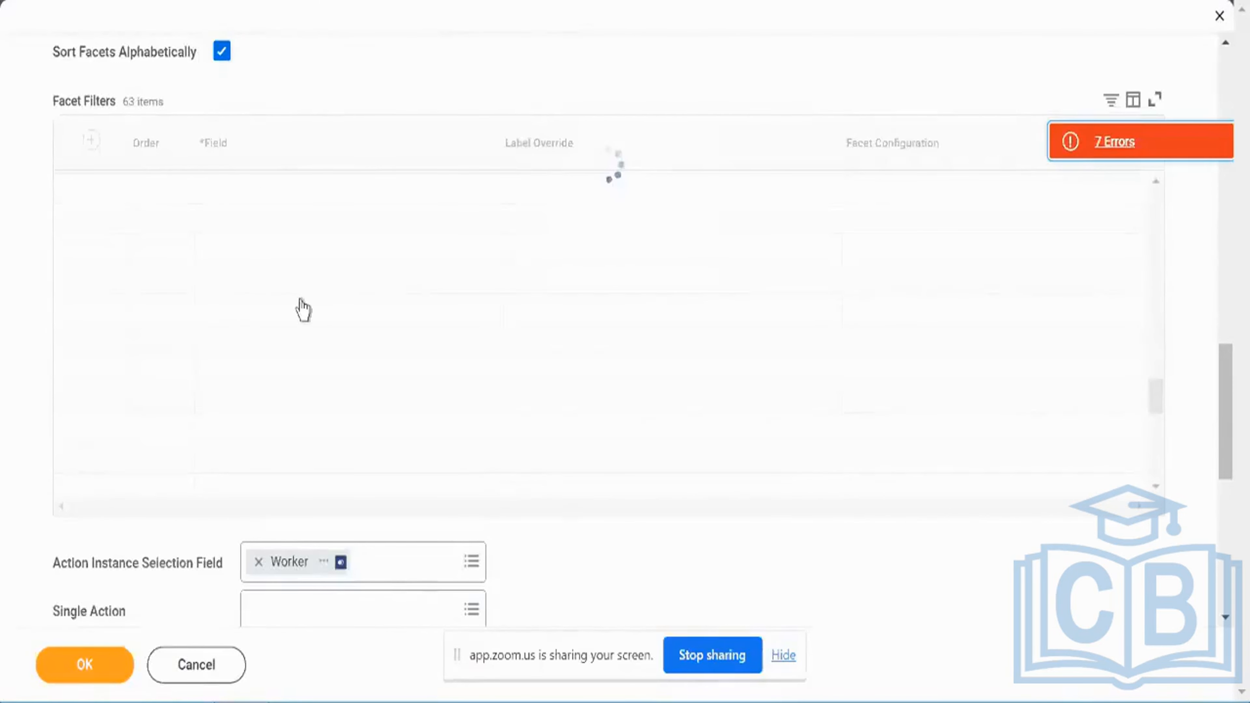
scroll(272, 379, "up", 4)
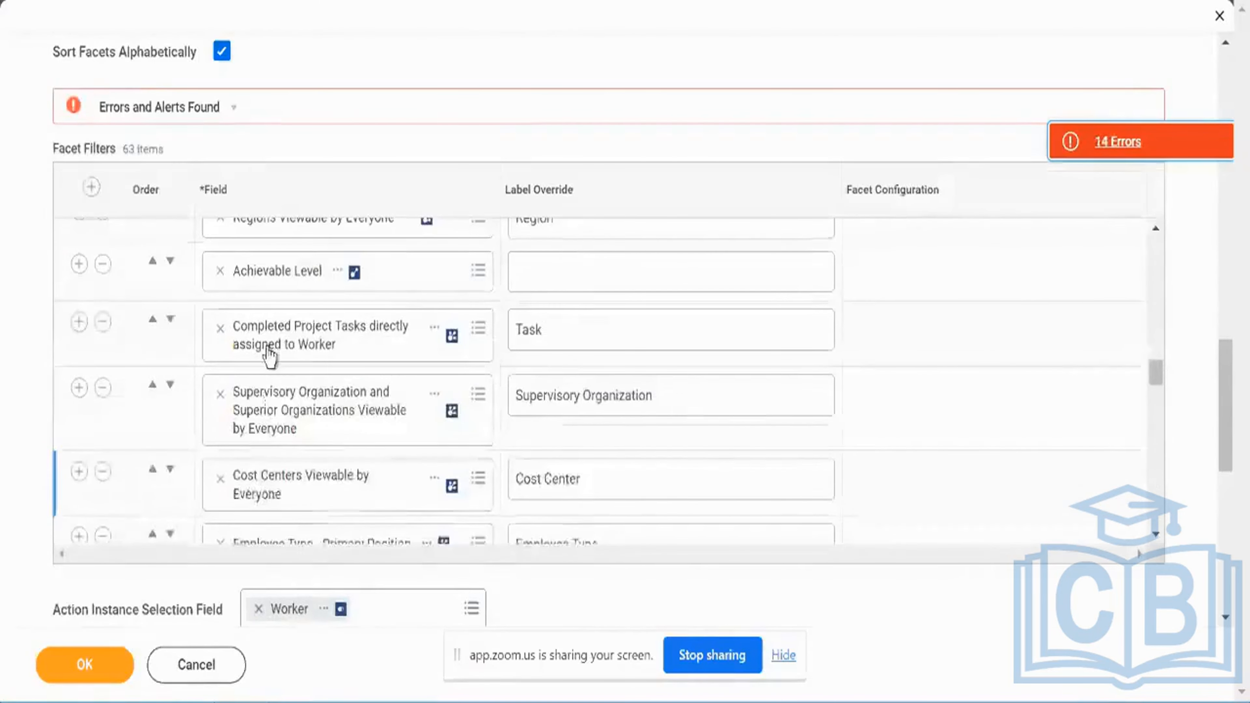
left_click(218, 115)
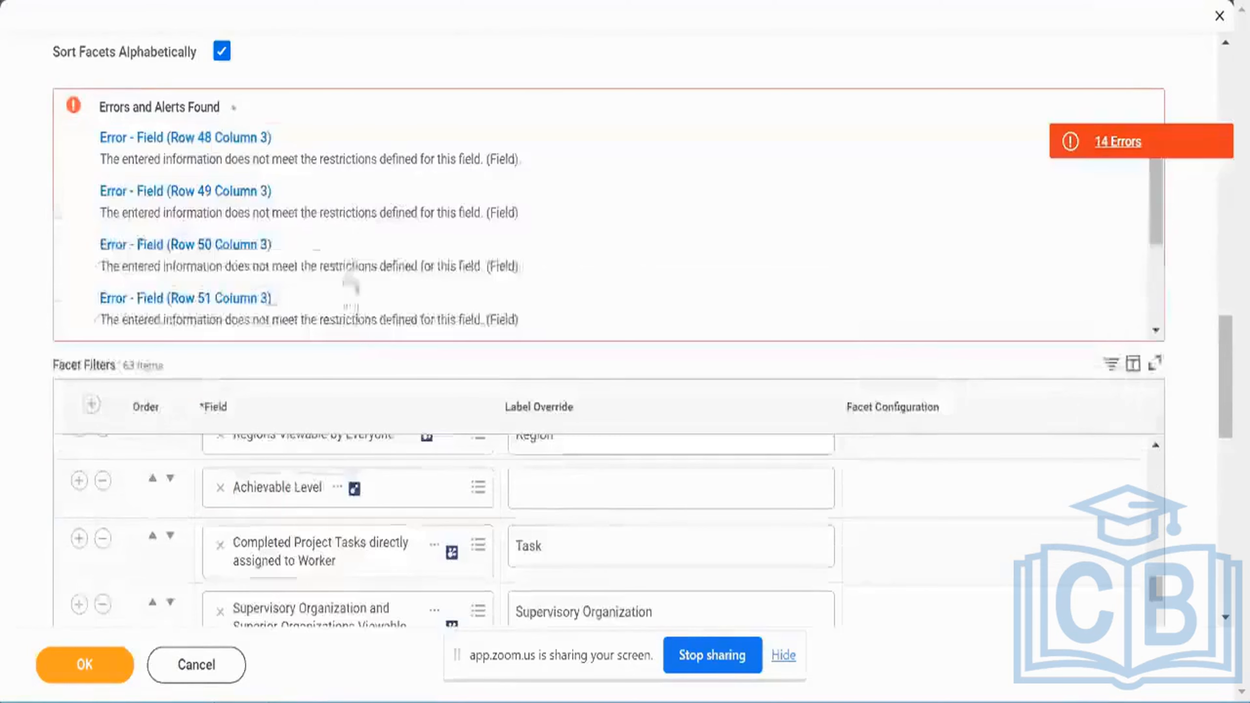
scroll(343, 362, "down", 3)
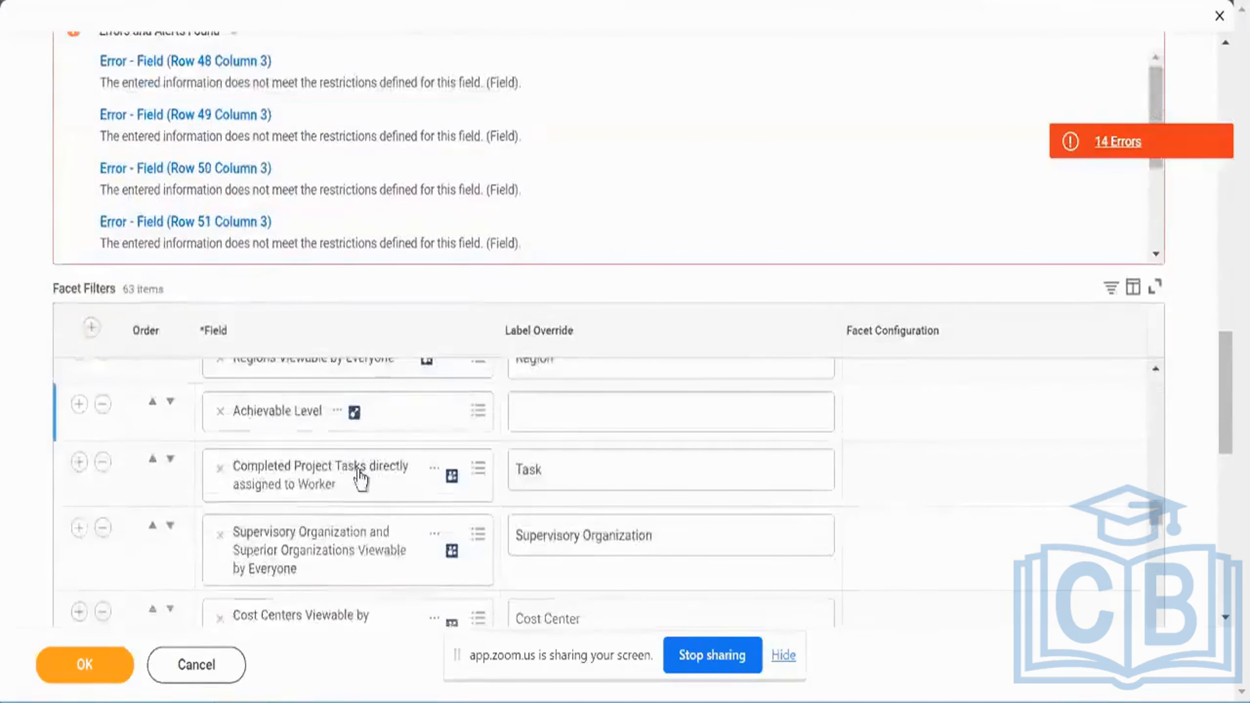
scroll(361, 479, "down", 1)
scroll(360, 478, "down", 10)
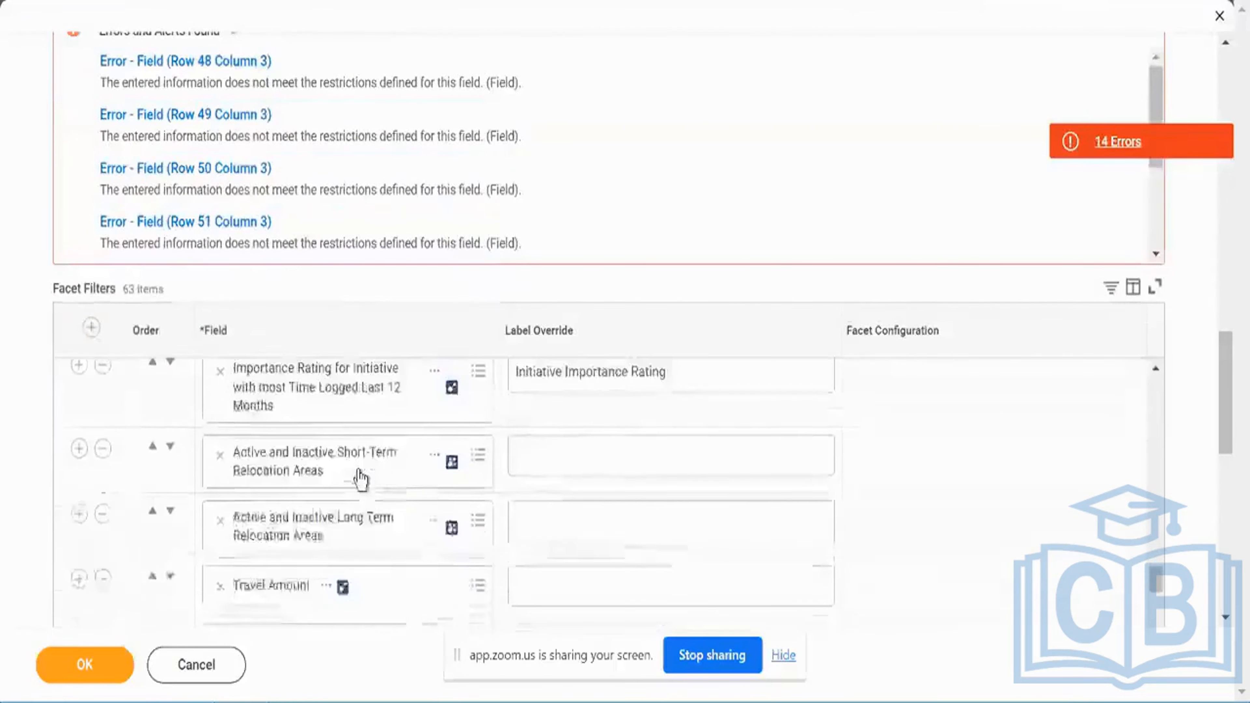
scroll(361, 478, "down", 5)
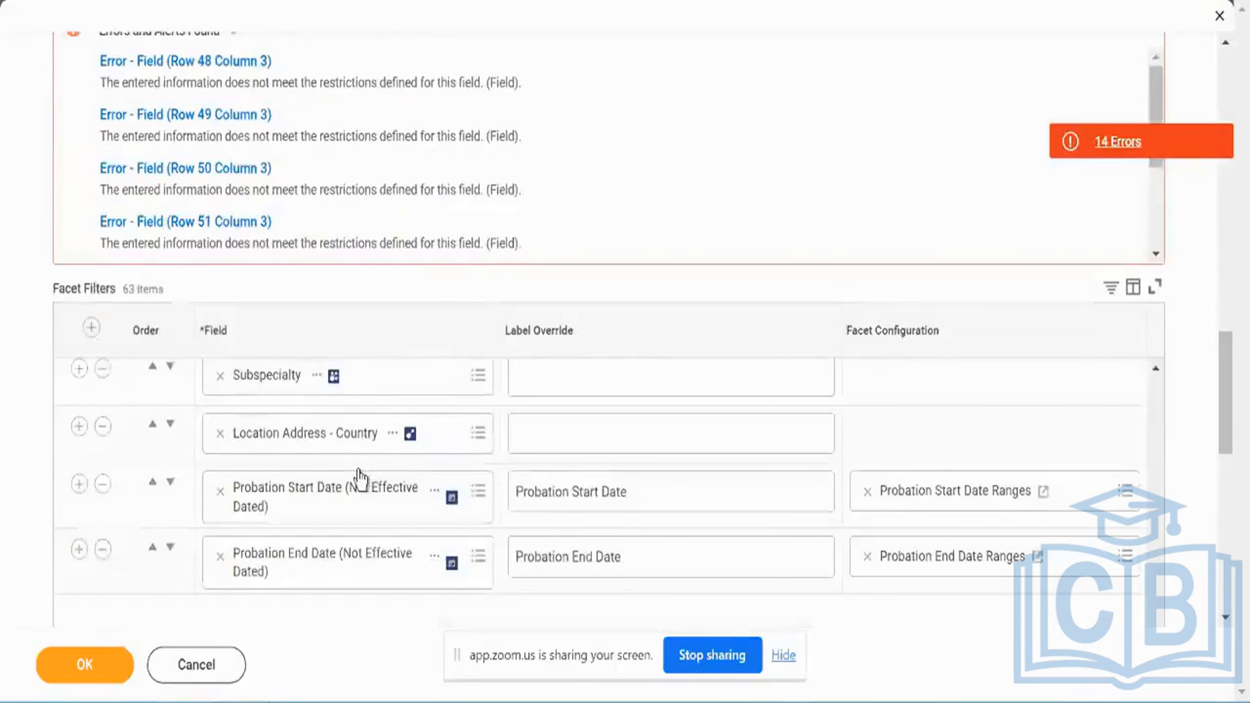
scroll(8, 438, "down", 5)
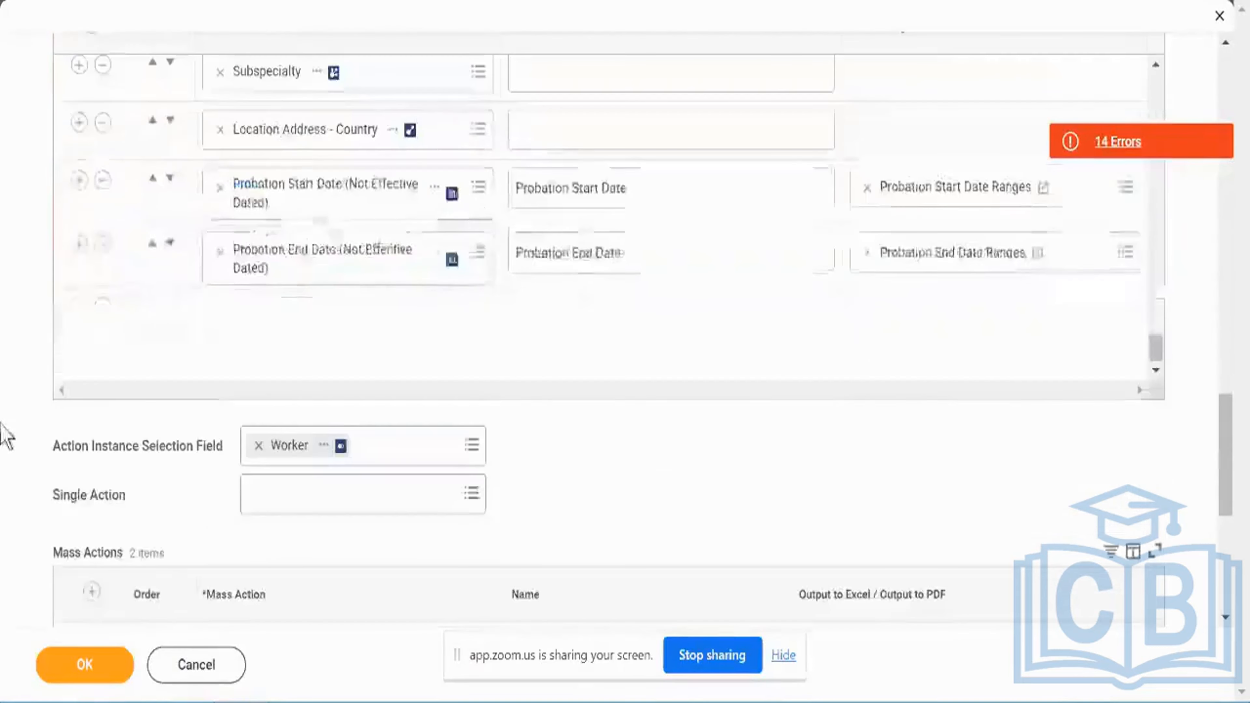
scroll(539, 446, "up", 2)
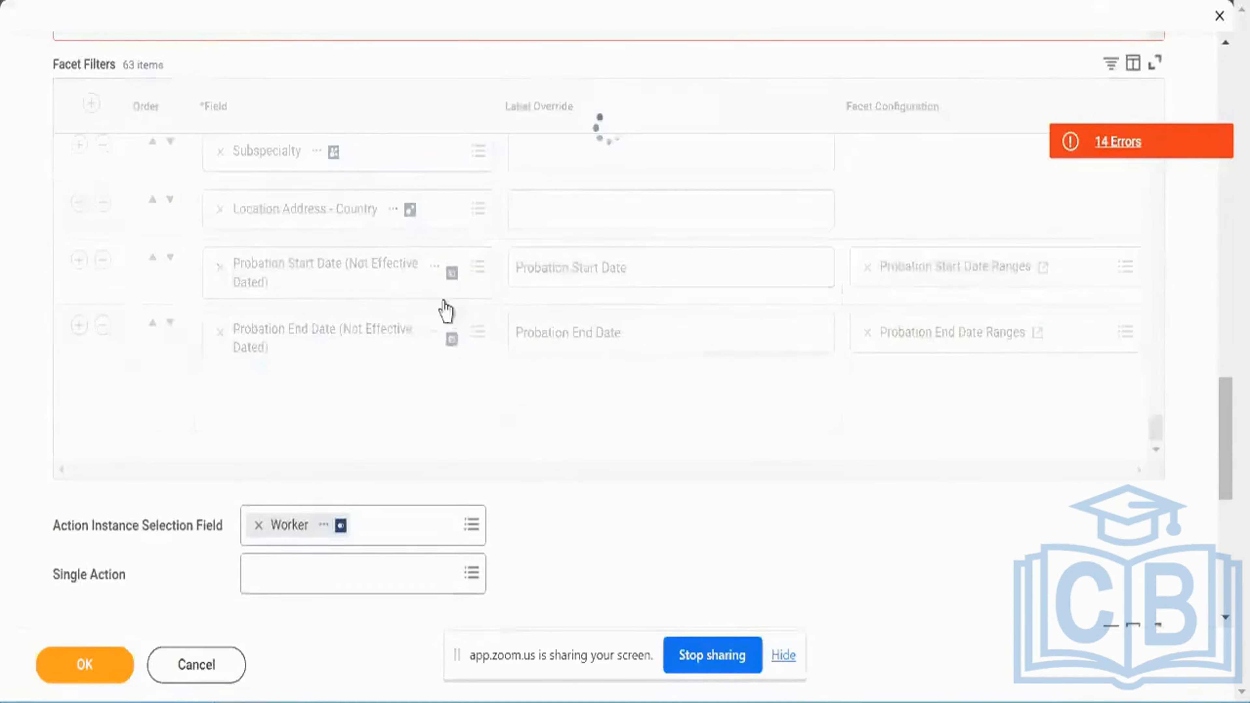
scroll(446, 313, "down", 2)
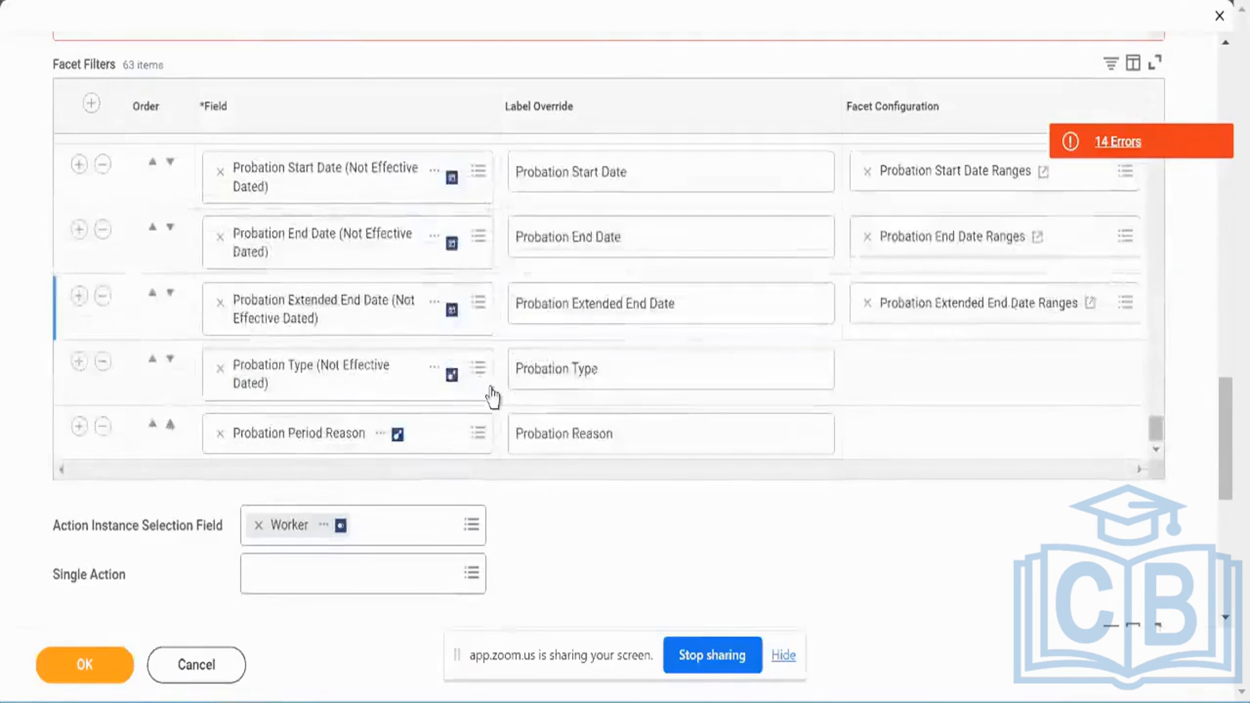
scroll(492, 393, "up", 5)
scroll(497, 397, "up", 5)
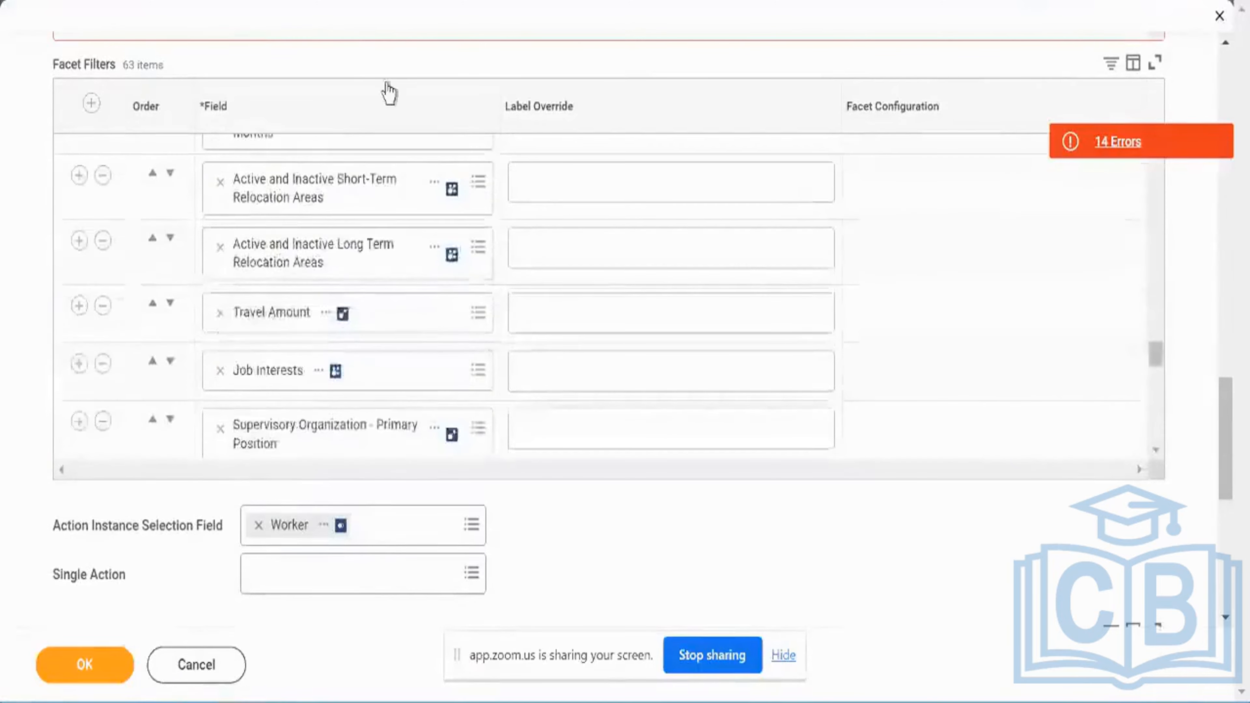
scroll(325, 47, "up", 8)
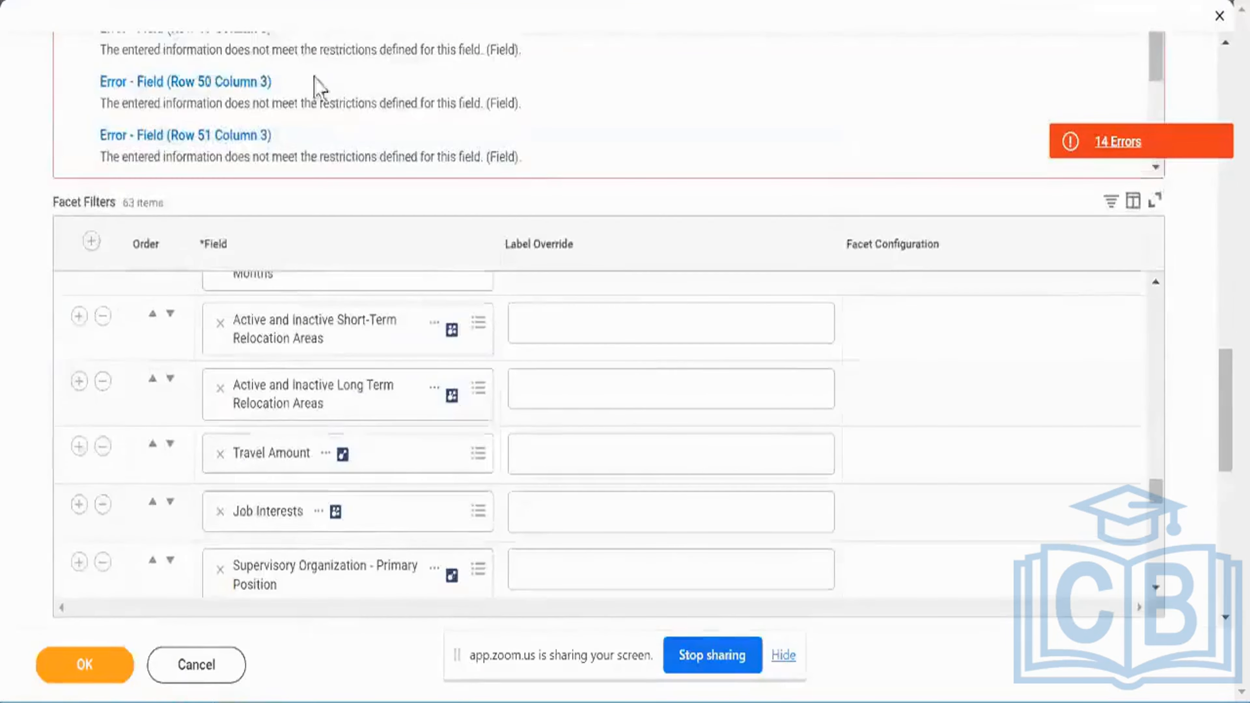
scroll(363, 355, "down", 3)
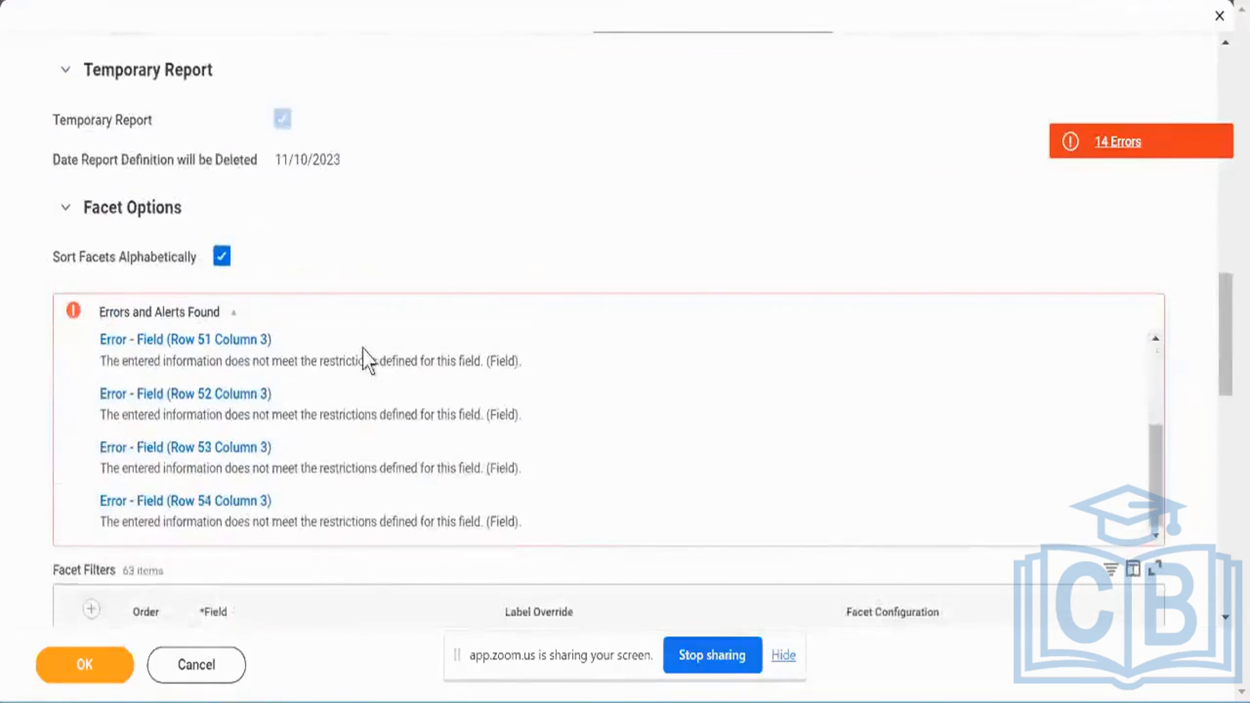
scroll(408, 231, "down", 6)
scroll(413, 295, "down", 5)
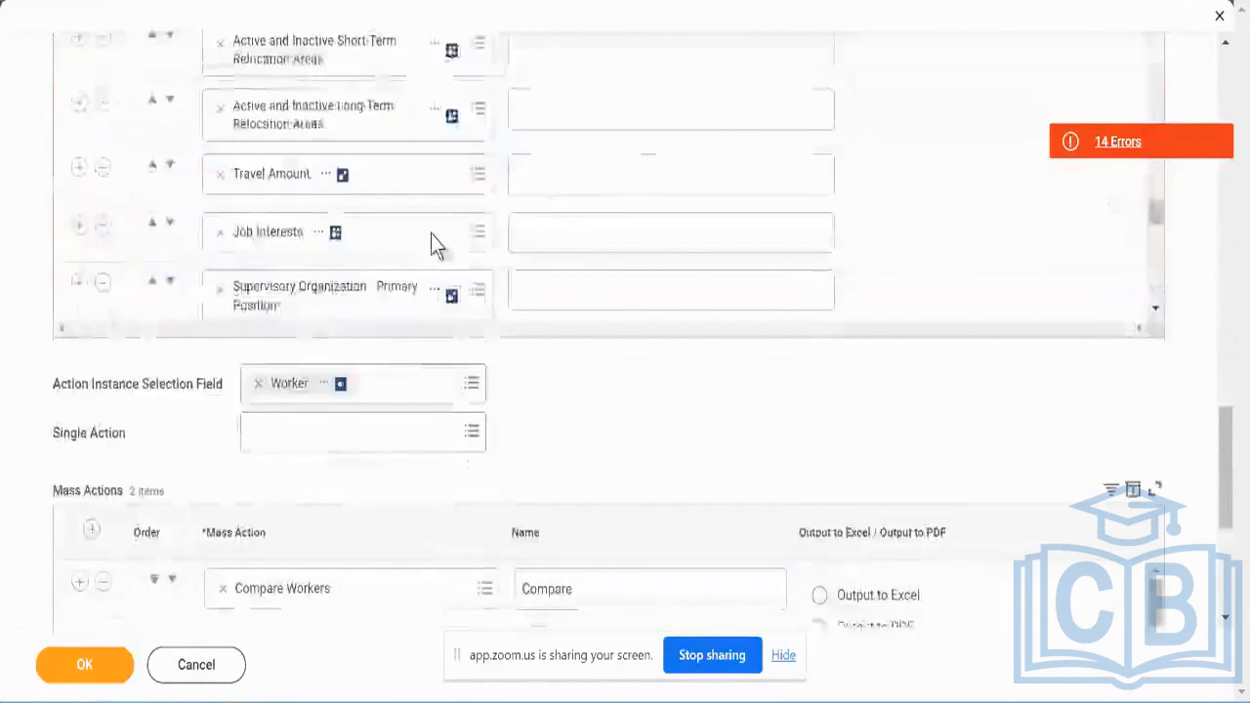
scroll(433, 242, "up", 3)
scroll(440, 256, "up", 5)
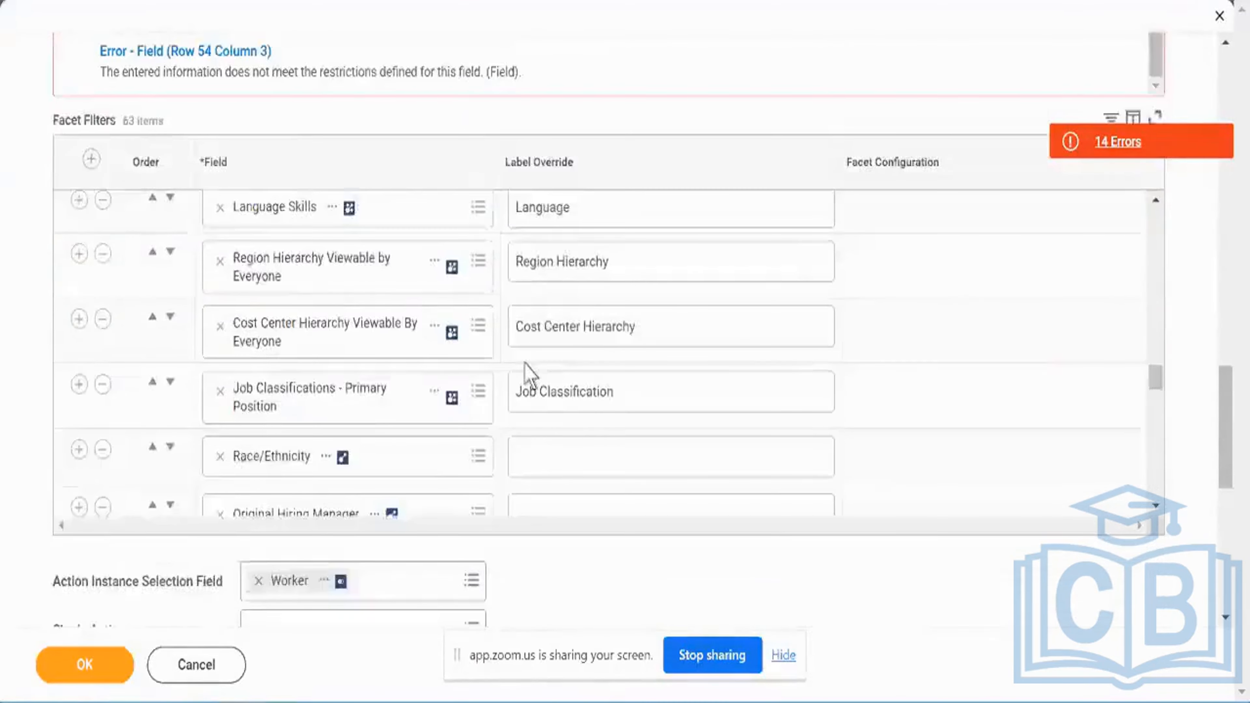
Remove the Region Hierarchy Viewable by Everyone, Race/Ethnicity and Cost Center Hierarchy Viewable By Everyone rows from the facet filters
left_click(103, 323)
scroll(105, 328, "down", 3)
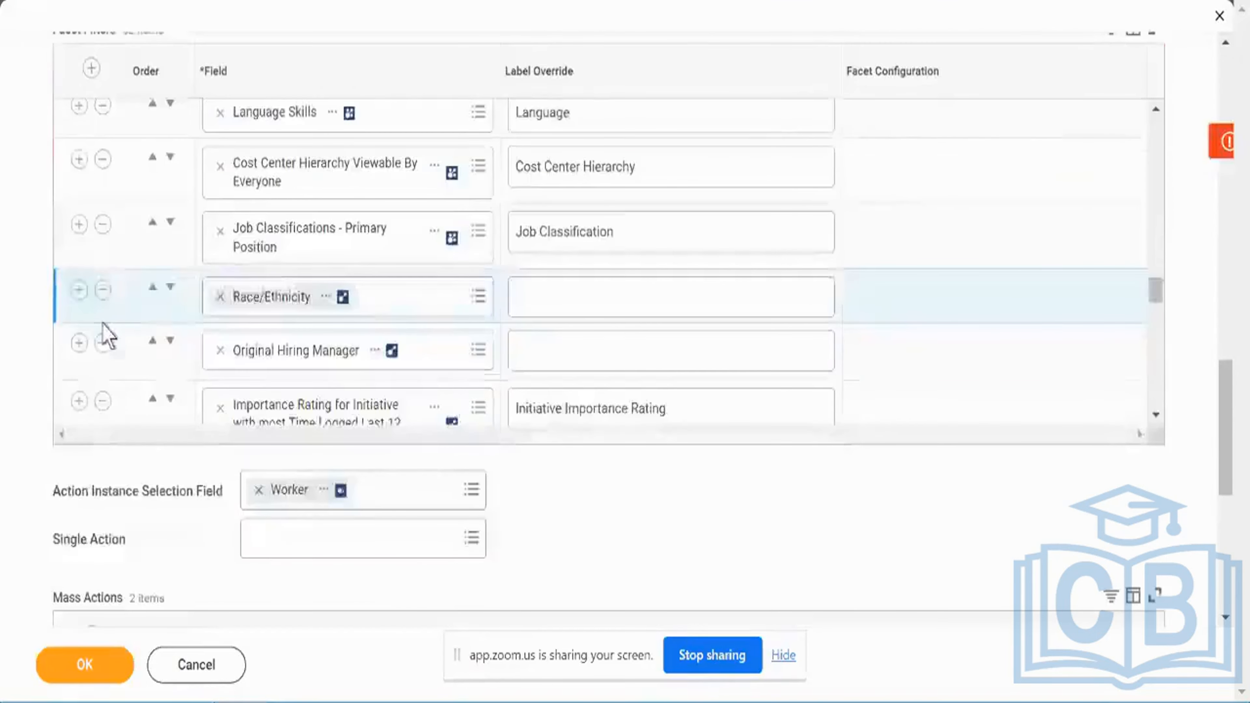
left_click(103, 290)
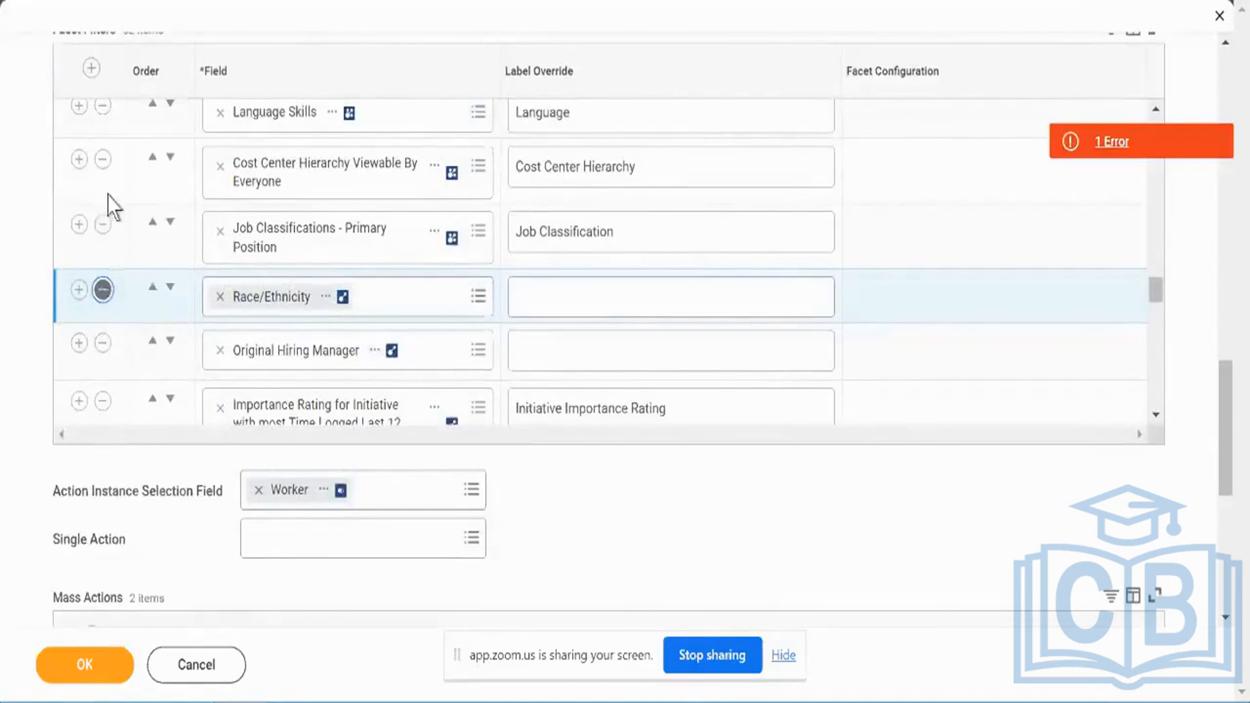
left_click(103, 164)
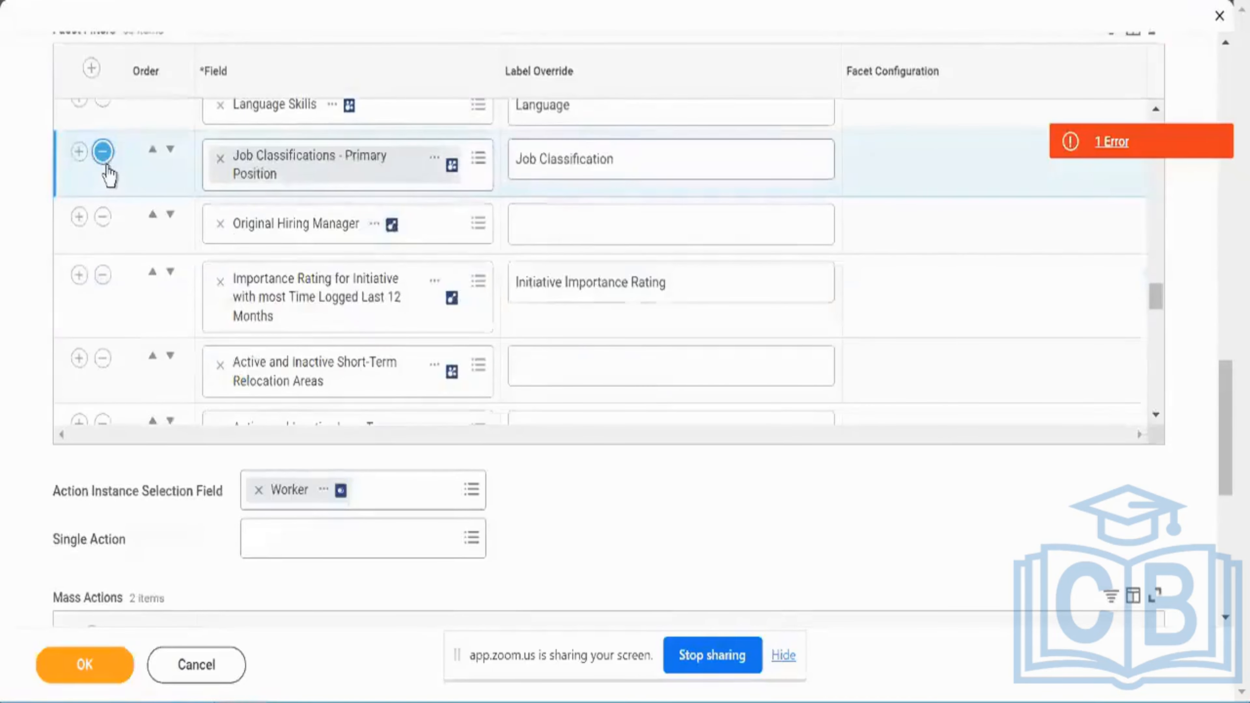
Remove the Job Classifications - Primary Position and Original Hiring Manager rows from the facet filters, then review the remaining rows above them
left_click(104, 164)
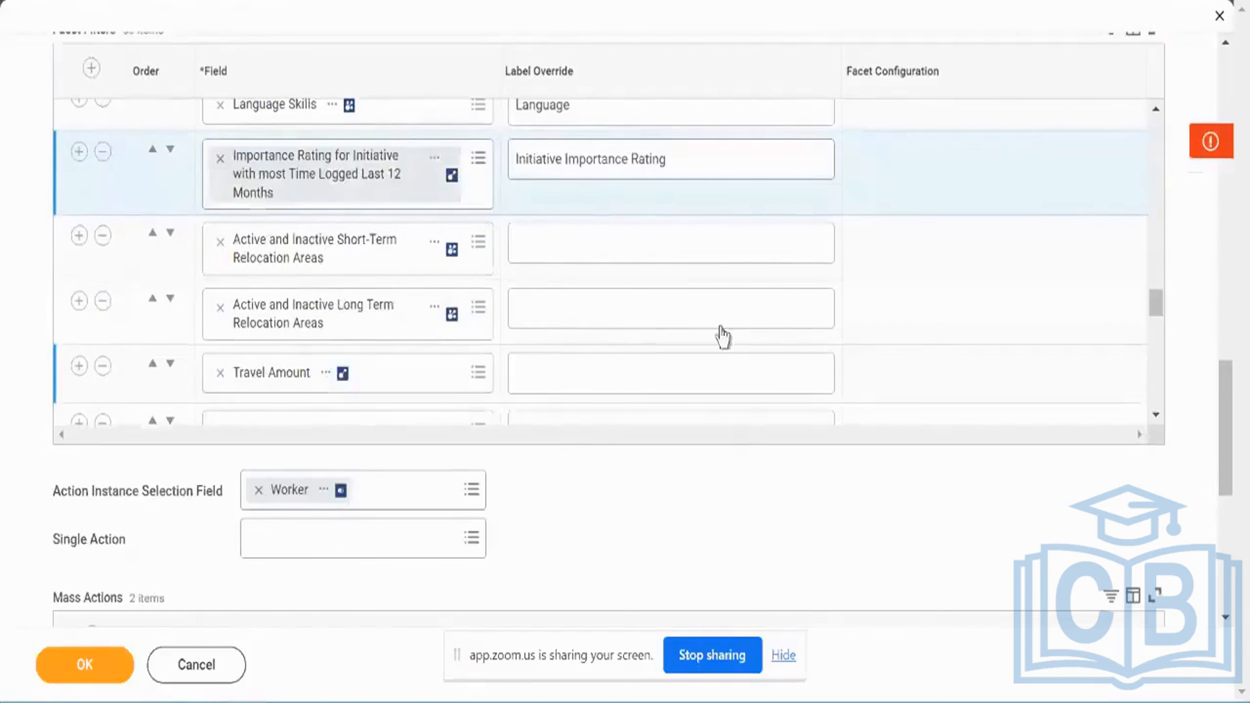
scroll(530, 271, "up", 5)
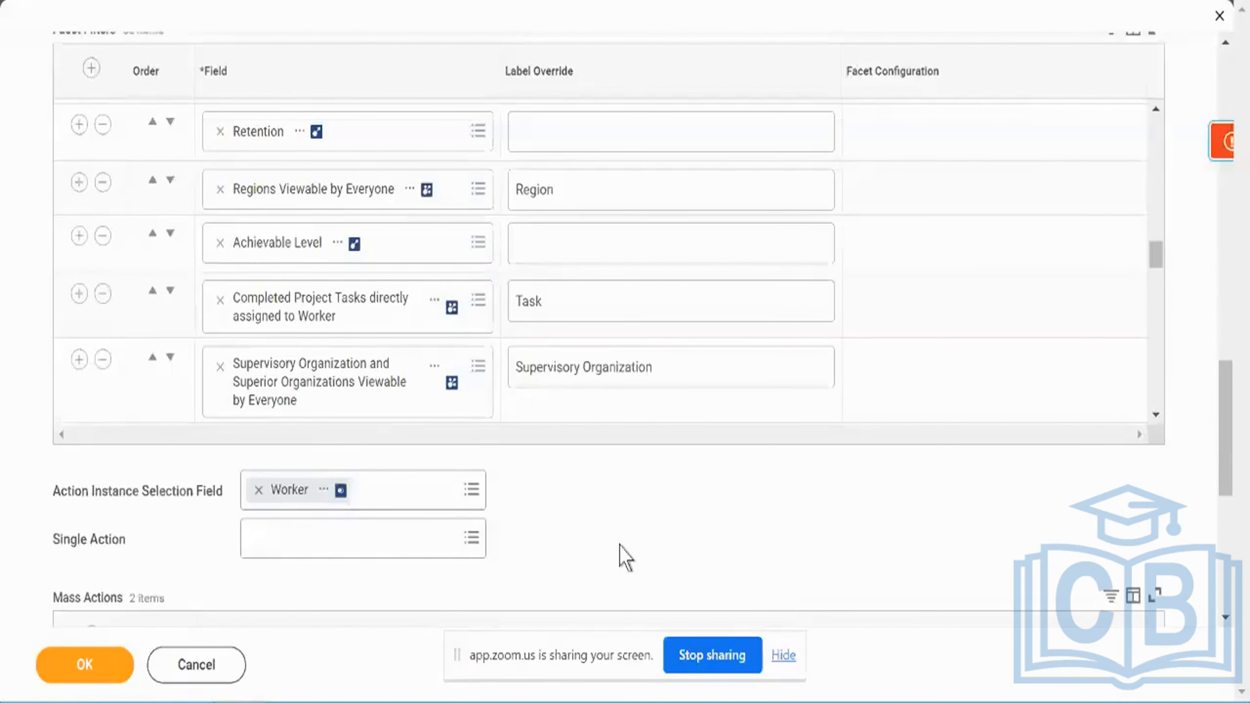
scroll(622, 554, "up", 3)
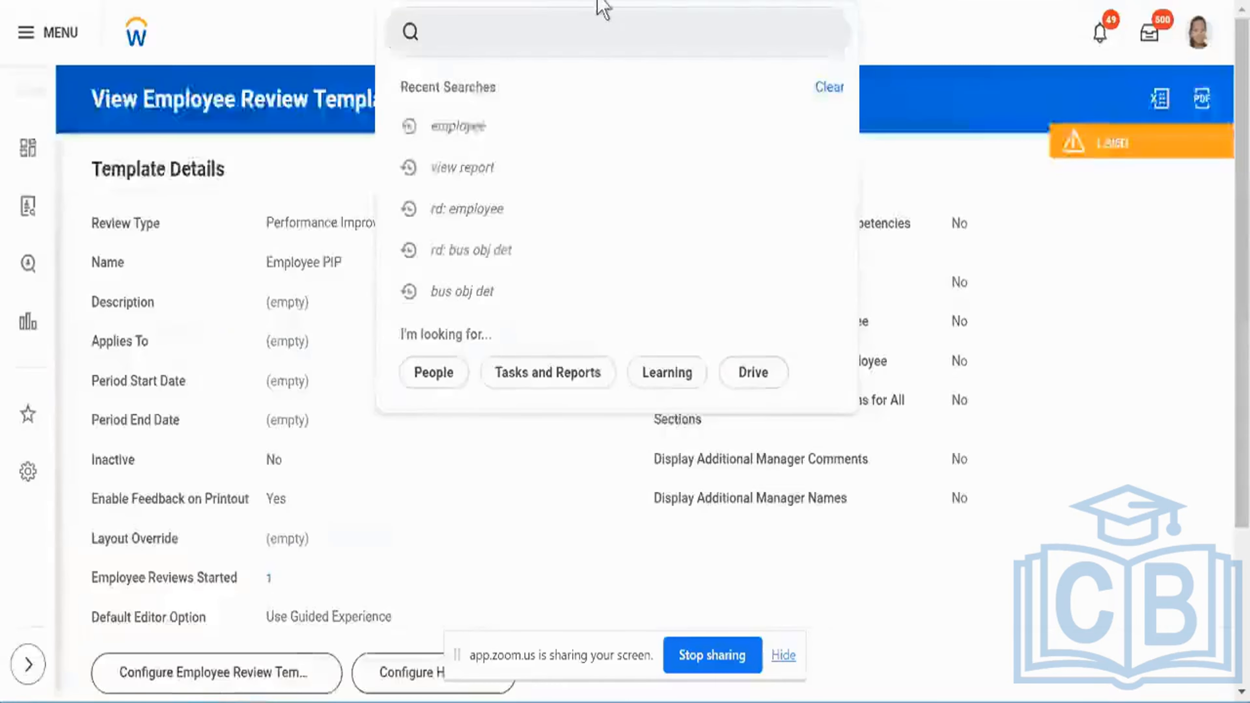
Search for a report definition using the prefix "rd:" followed by the person's name
left_click(474, 33)
type("rd")
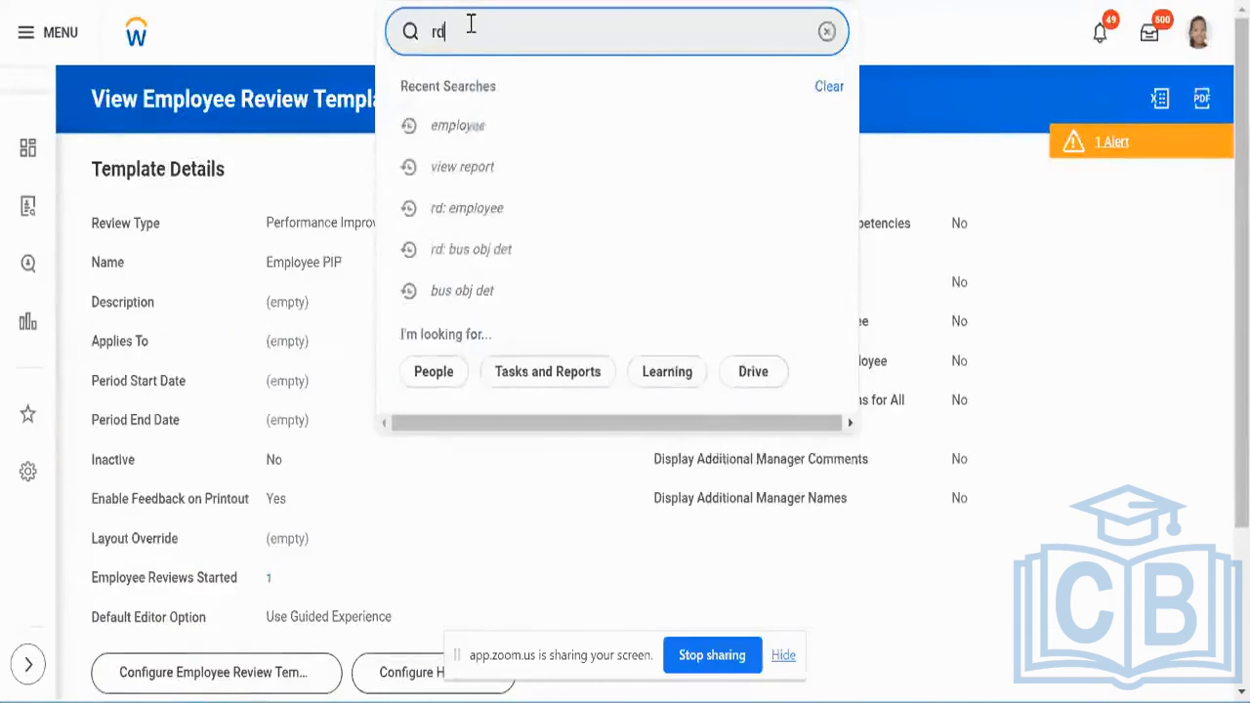
type(":")
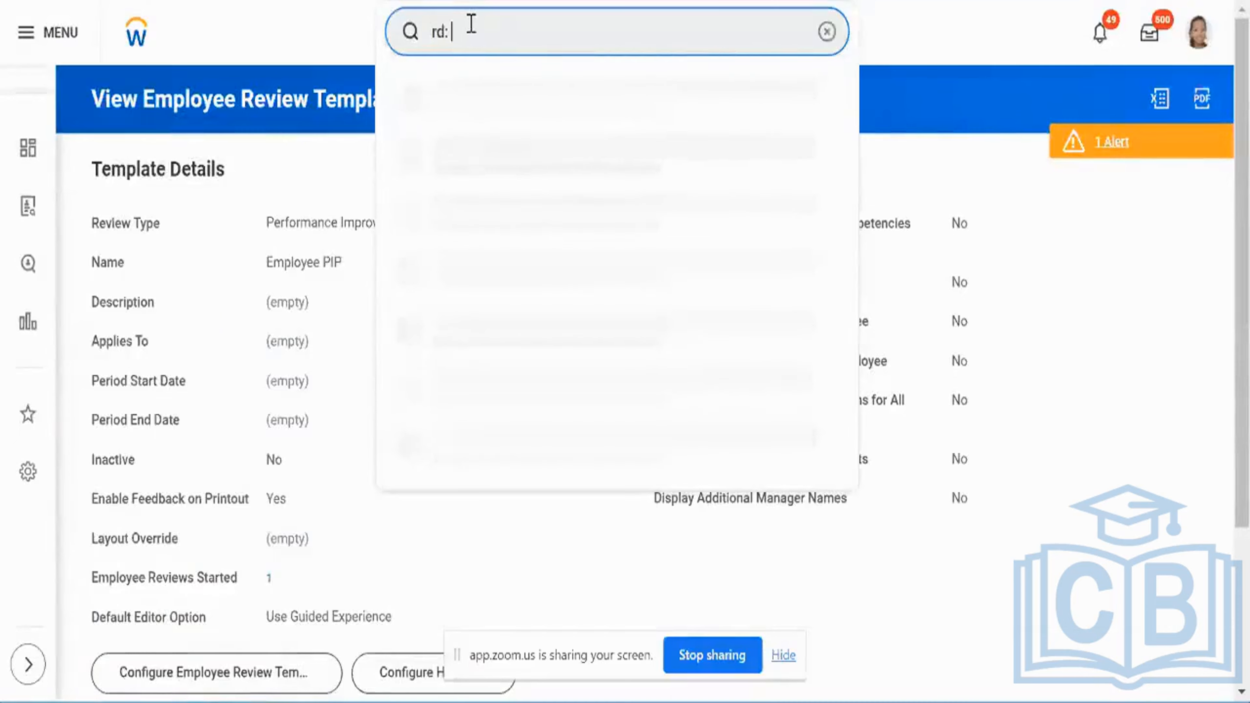
type(" aryan")
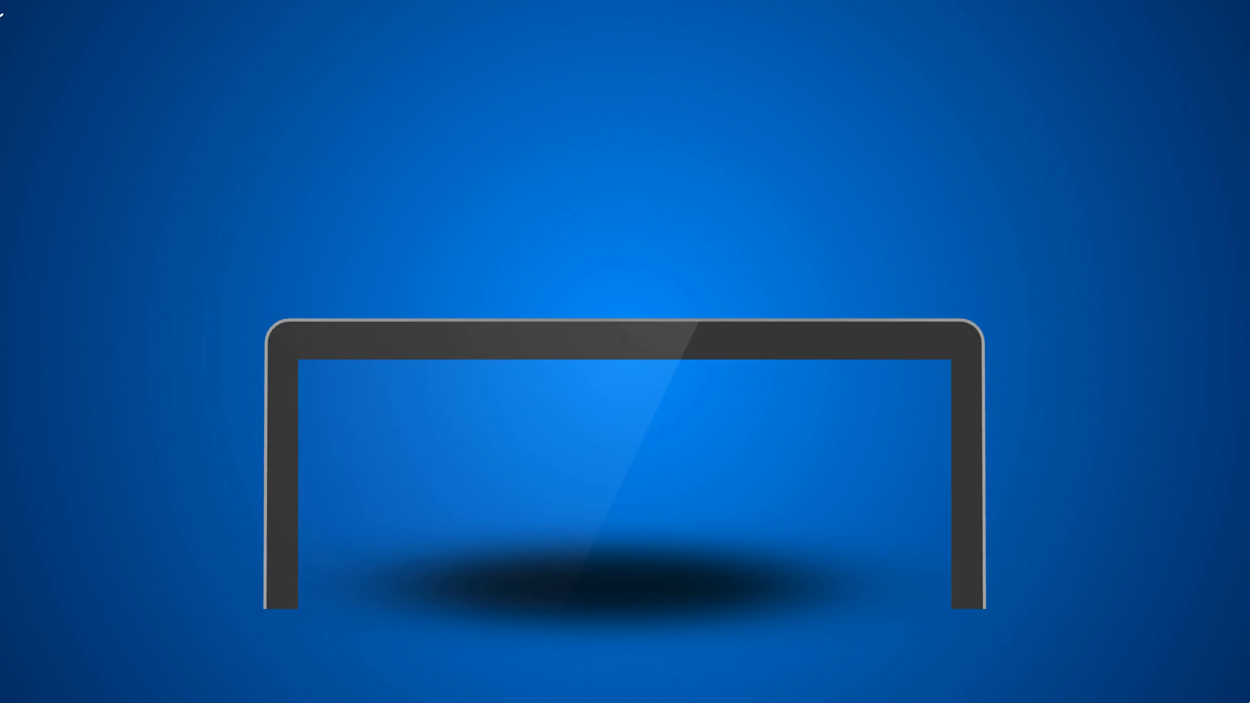